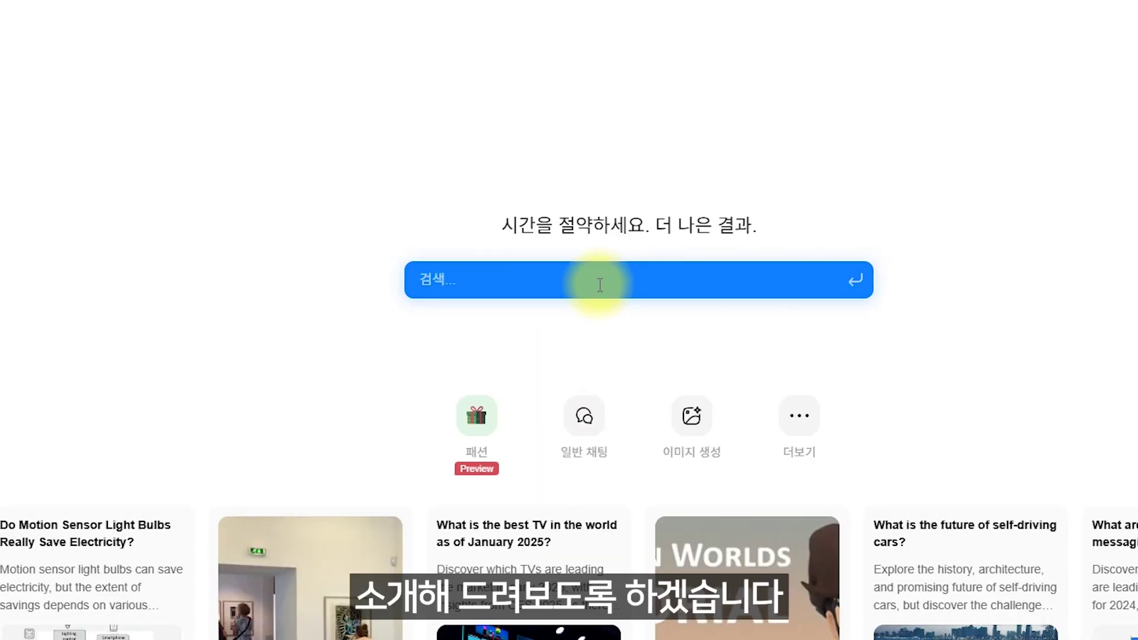
Search Genspark for "2025 최신 ai 툴 5가지 추천"
{"action": "left_click", "coordinate": [581, 283]}
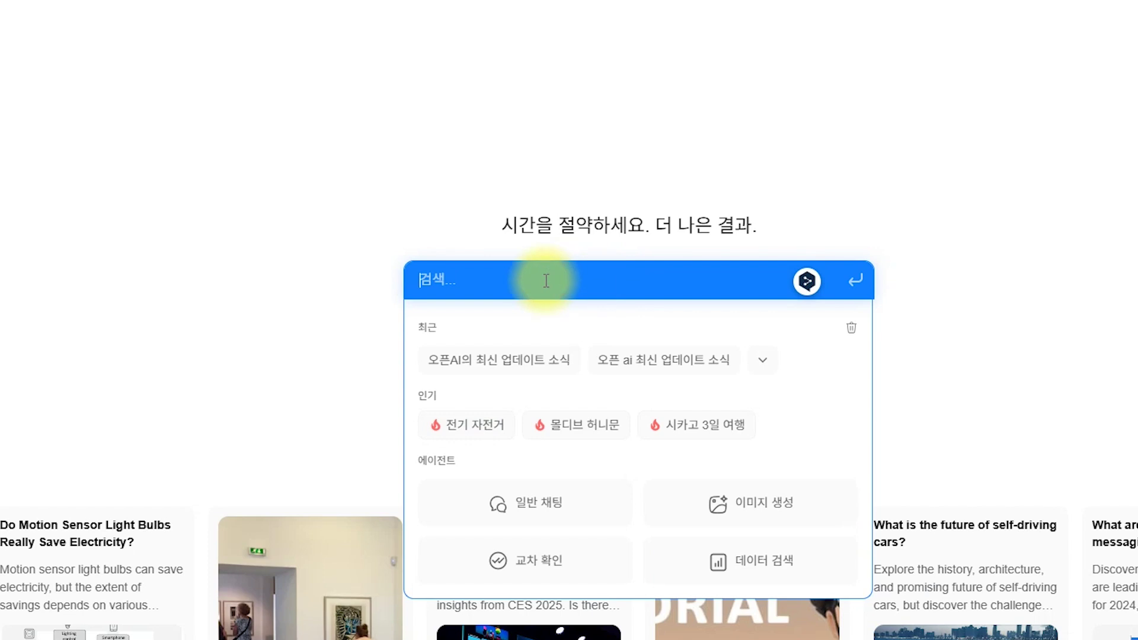
{"action": "type", "text": "2025 최신 ai 툴 5가지 초"}
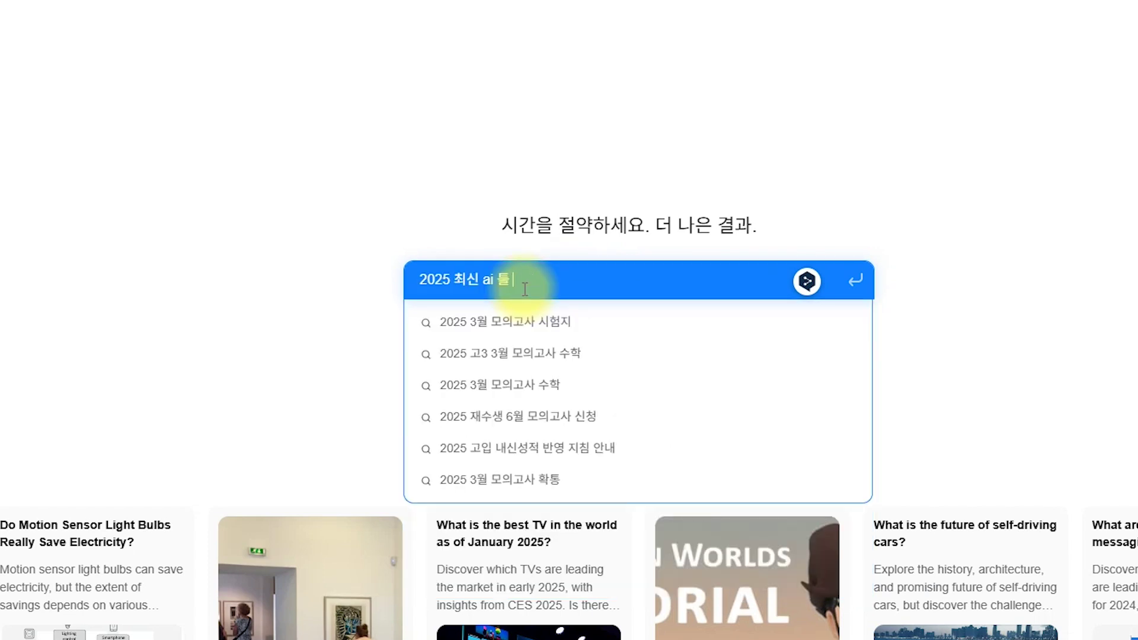
{"action": "type", "text": "천"}
{"action": "key", "text": "Return"}
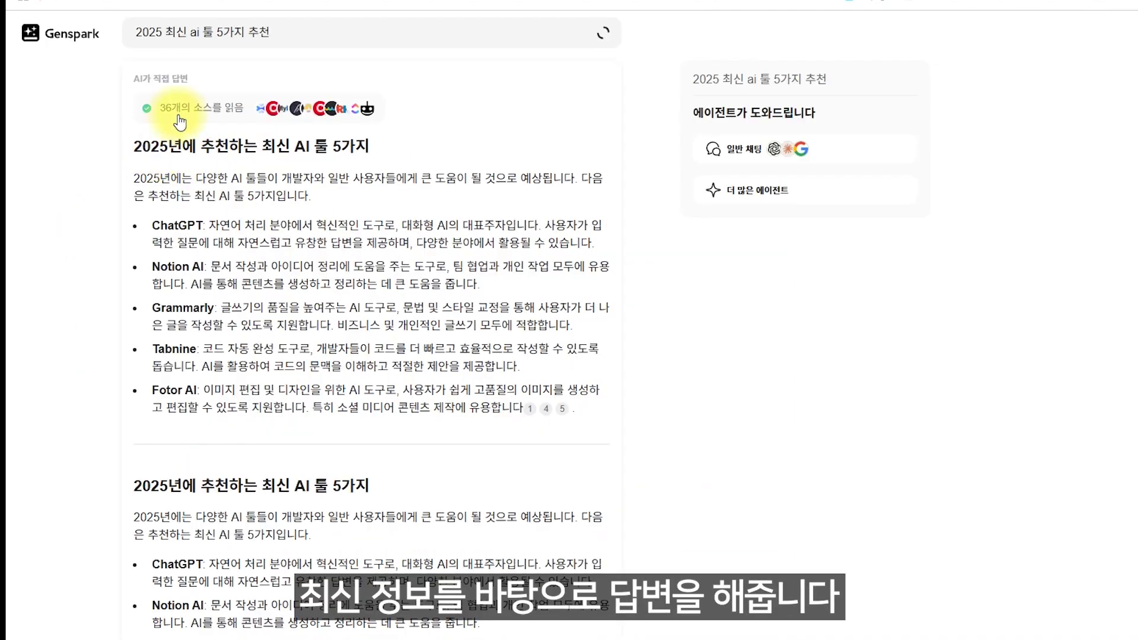
Read through the AI answer on recommended tools and view its mind map enlarged, closing the enlarged view when done
{"action": "scroll", "coordinate": [261, 323], "scroll_direction": "down", "scroll_amount": 1}
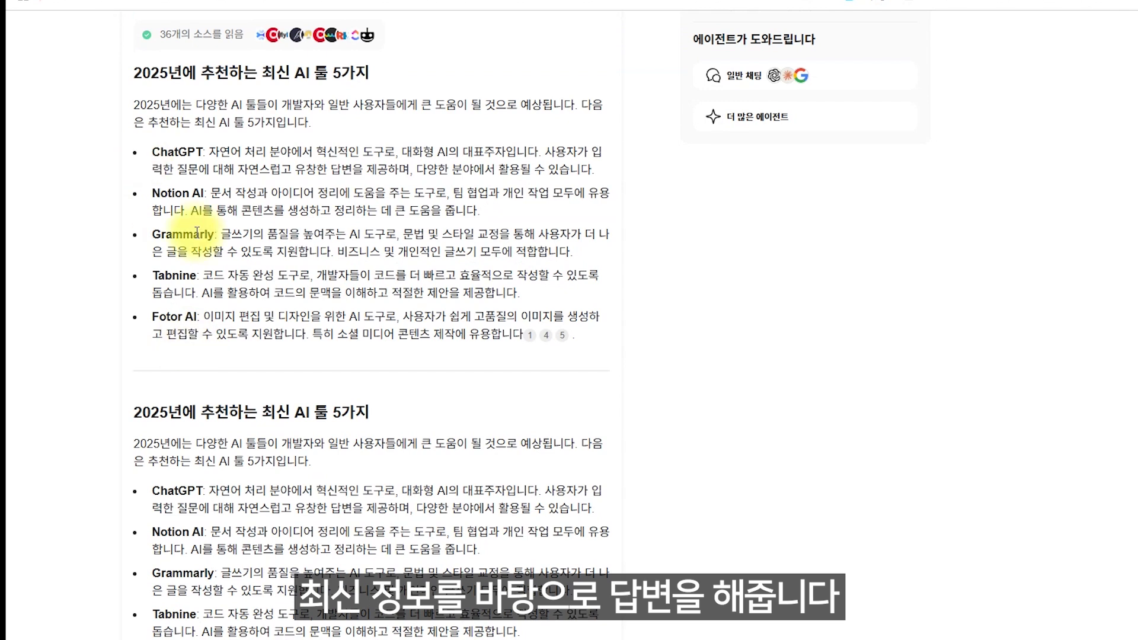
{"action": "scroll", "coordinate": [197, 232], "scroll_direction": "down", "scroll_amount": 8}
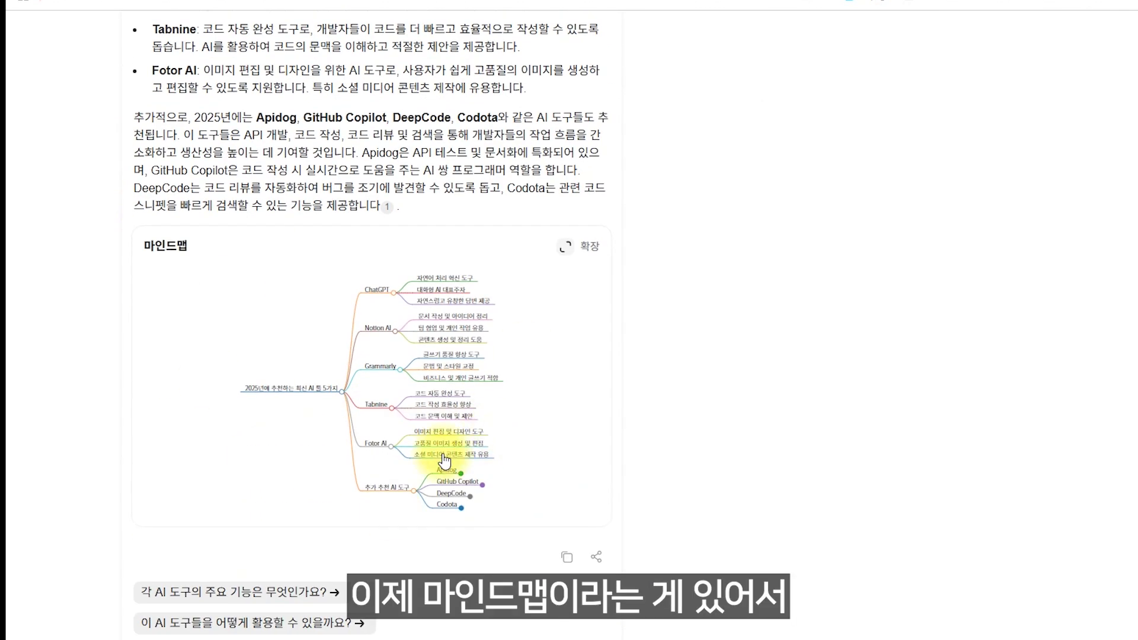
{"action": "left_click", "coordinate": [566, 246]}
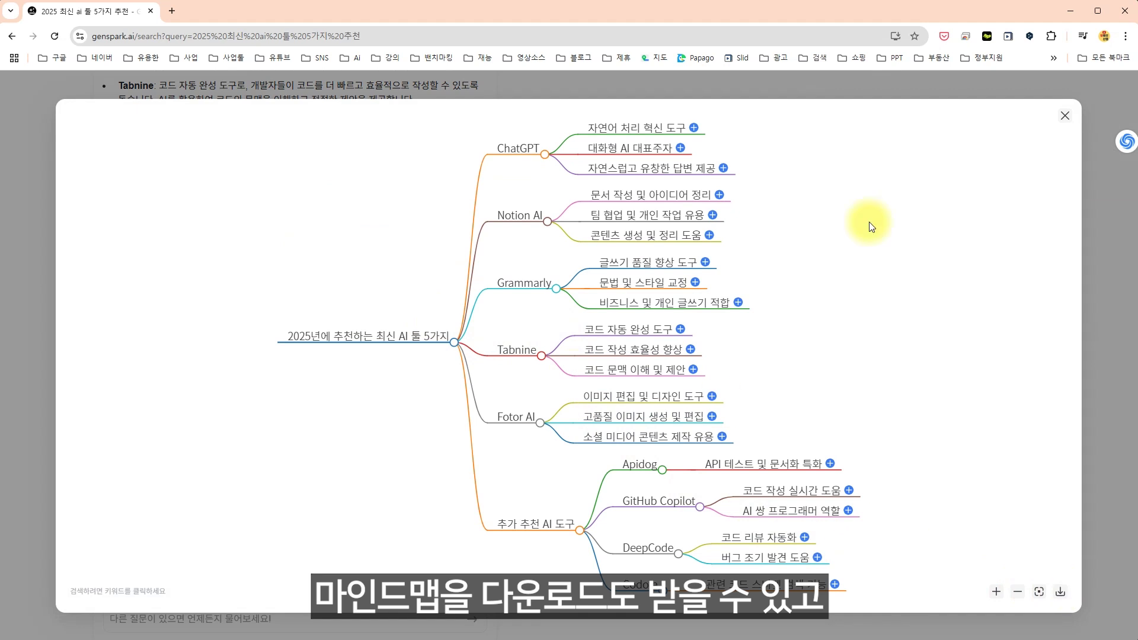
{"action": "left_click", "coordinate": [1065, 125]}
Open the Sparkpage result titled "2025년 최신 AI 툴 5가지 추천" from the search results
{"action": "scroll", "coordinate": [628, 436], "scroll_direction": "down", "scroll_amount": 6}
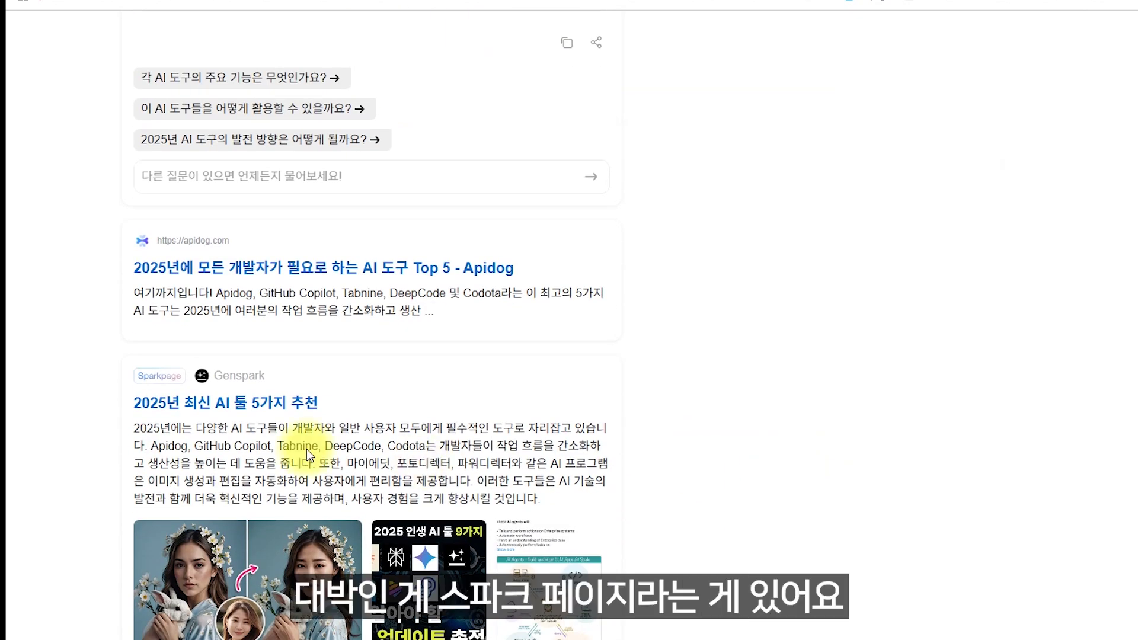
{"action": "mouse_move", "coordinate": [170, 385]}
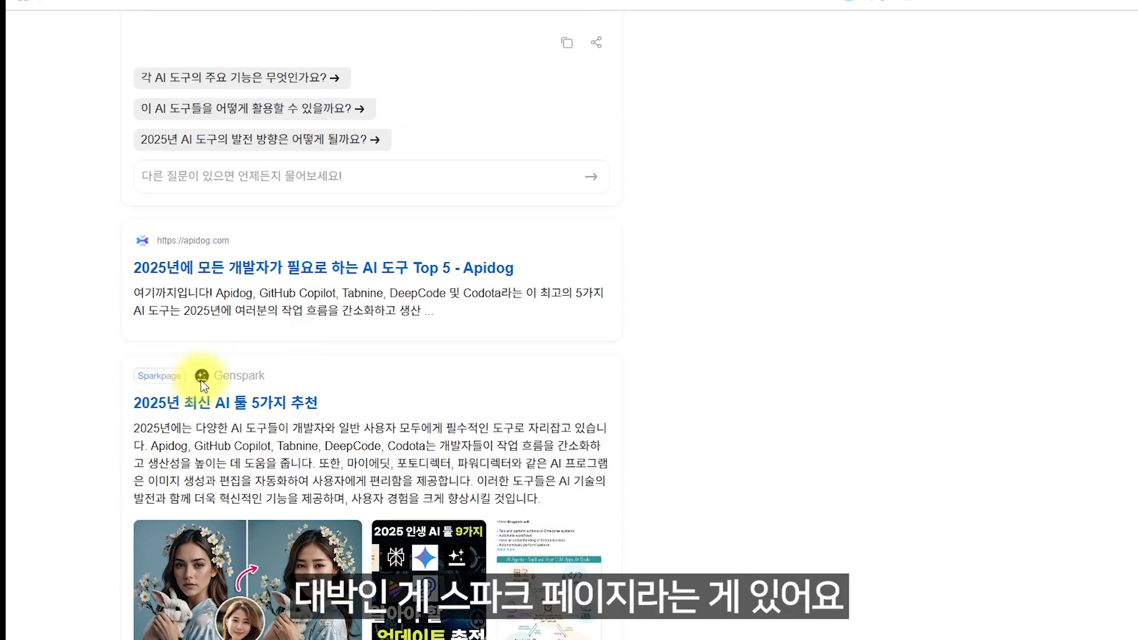
{"action": "left_click", "coordinate": [196, 401]}
Examine the Sparkpage's images, tool introductions and individual sections down to the related videos
{"action": "scroll", "coordinate": [674, 390], "scroll_direction": "down", "scroll_amount": 1}
{"action": "scroll", "coordinate": [674, 390], "scroll_direction": "down", "scroll_amount": 4}
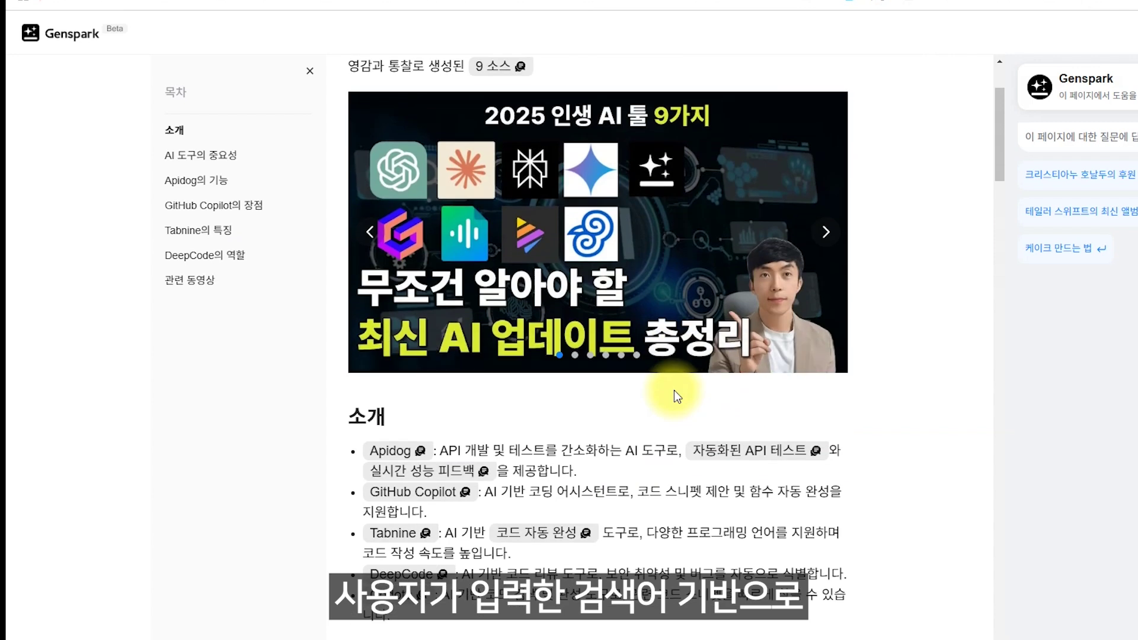
{"action": "scroll", "coordinate": [674, 390], "scroll_direction": "down", "scroll_amount": 2}
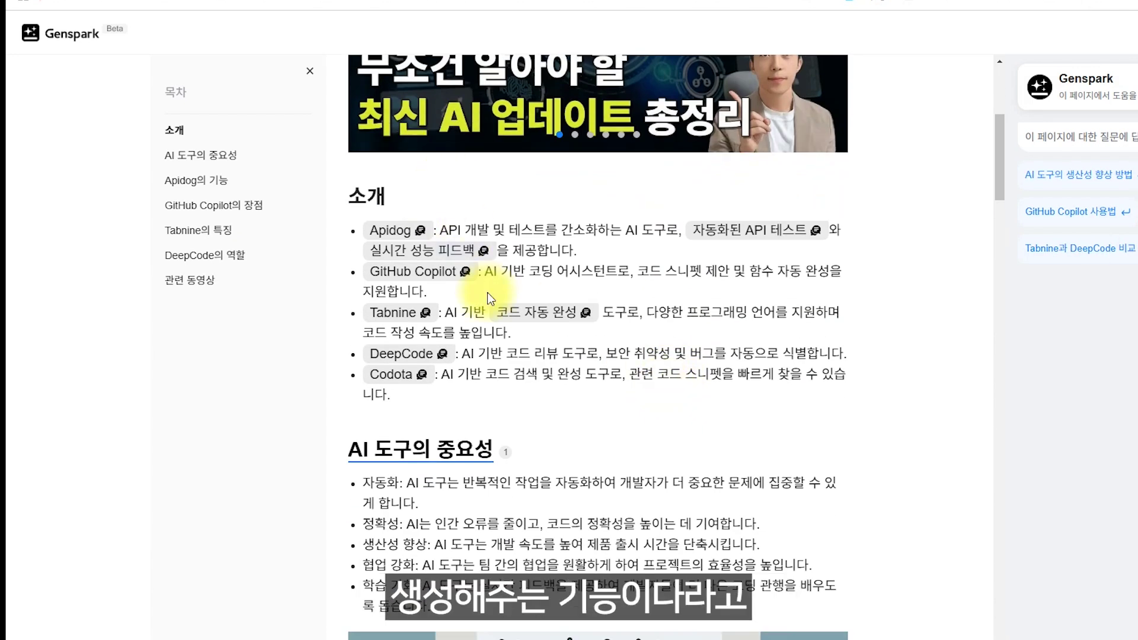
{"action": "scroll", "coordinate": [609, 286], "scroll_direction": "up", "scroll_amount": 3}
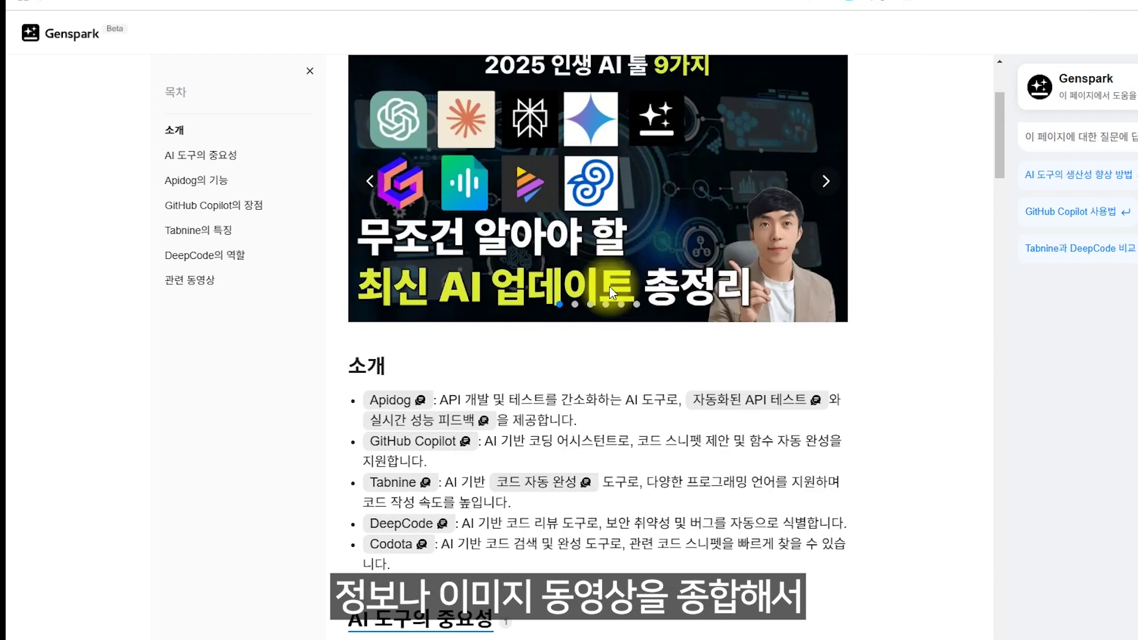
{"action": "scroll", "coordinate": [524, 264], "scroll_direction": "down", "scroll_amount": 4}
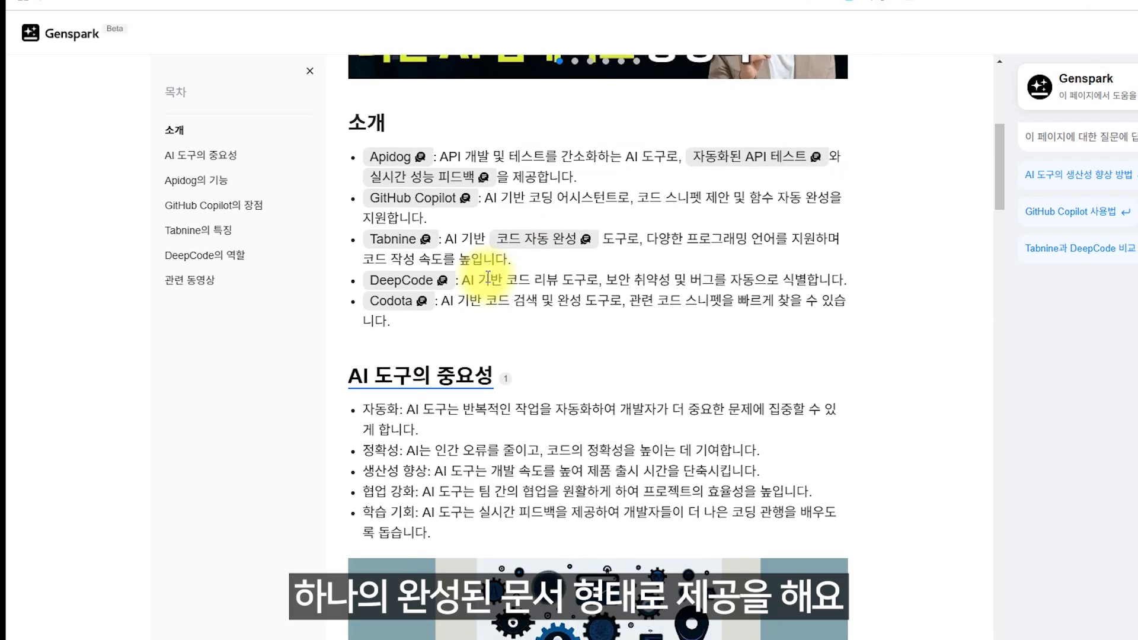
{"action": "scroll", "coordinate": [488, 277], "scroll_direction": "down", "scroll_amount": 1}
{"action": "scroll", "coordinate": [489, 344], "scroll_direction": "down", "scroll_amount": 4}
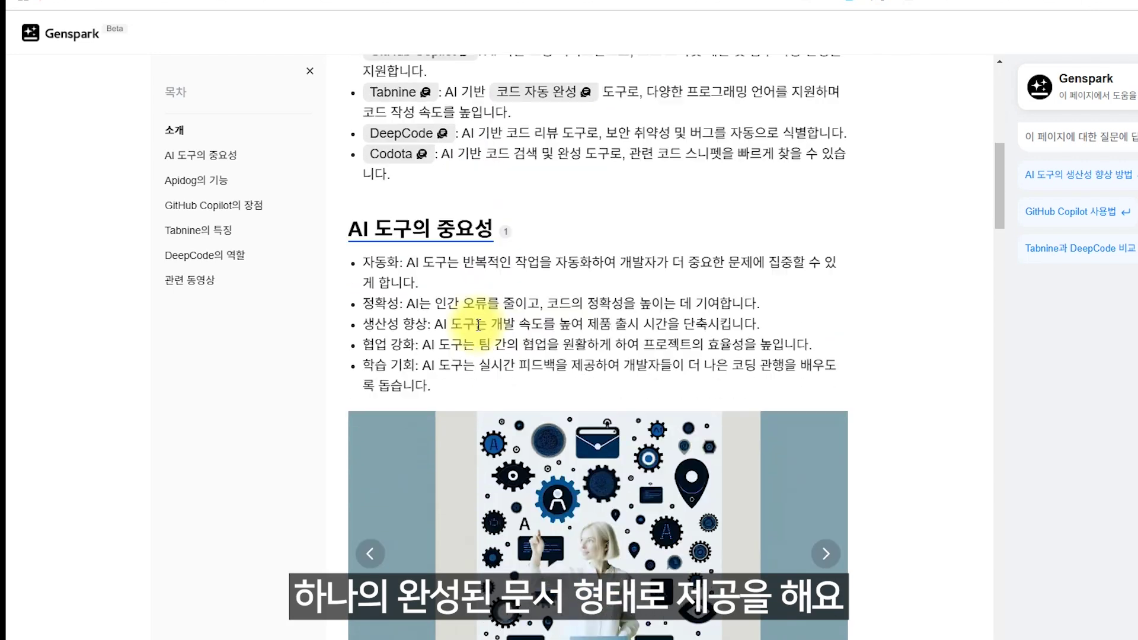
{"action": "scroll", "coordinate": [489, 344], "scroll_direction": "up", "scroll_amount": 4}
{"action": "scroll", "coordinate": [491, 345], "scroll_direction": "down", "scroll_amount": 12}
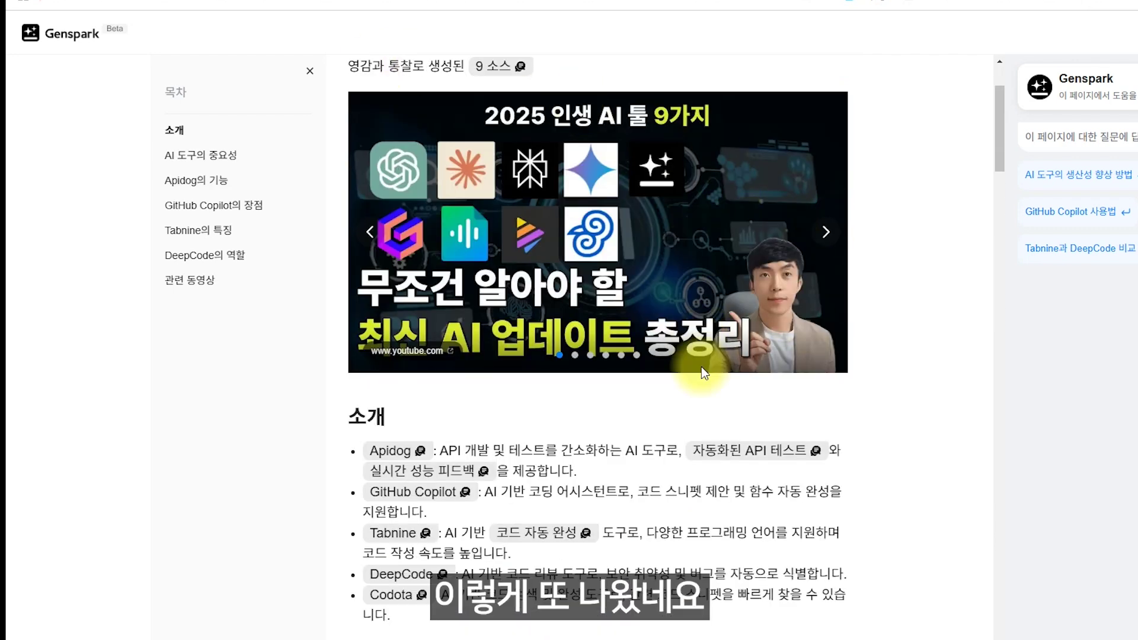
{"action": "scroll", "coordinate": [703, 535], "scroll_direction": "down", "scroll_amount": 3}
{"action": "scroll", "coordinate": [703, 536], "scroll_direction": "down", "scroll_amount": 20}
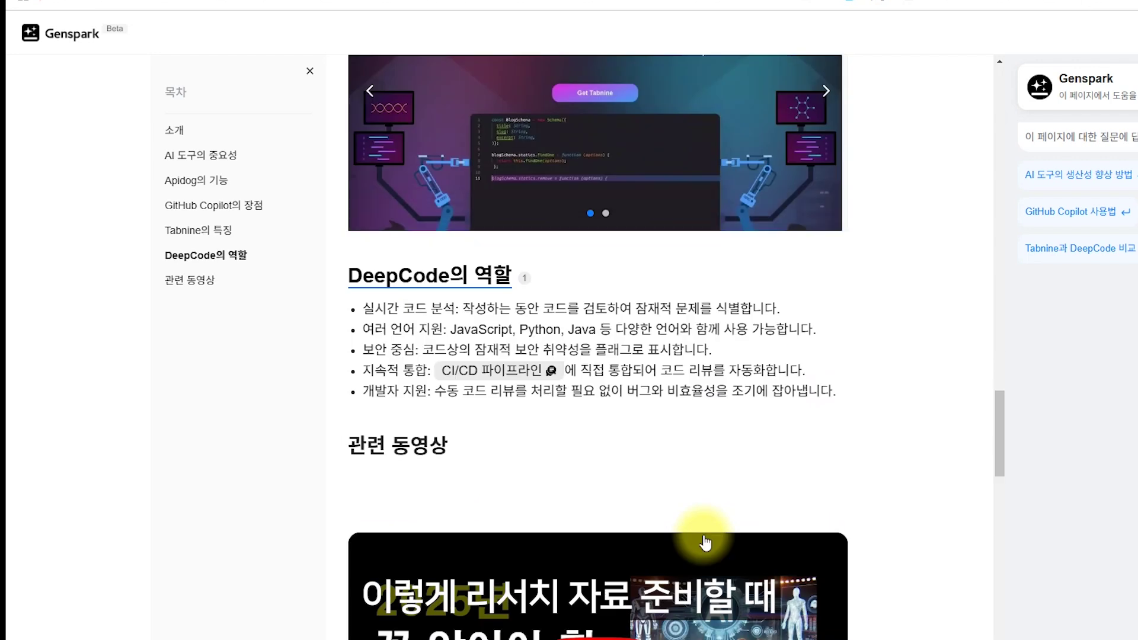
{"action": "scroll", "coordinate": [703, 535], "scroll_direction": "down", "scroll_amount": 15}
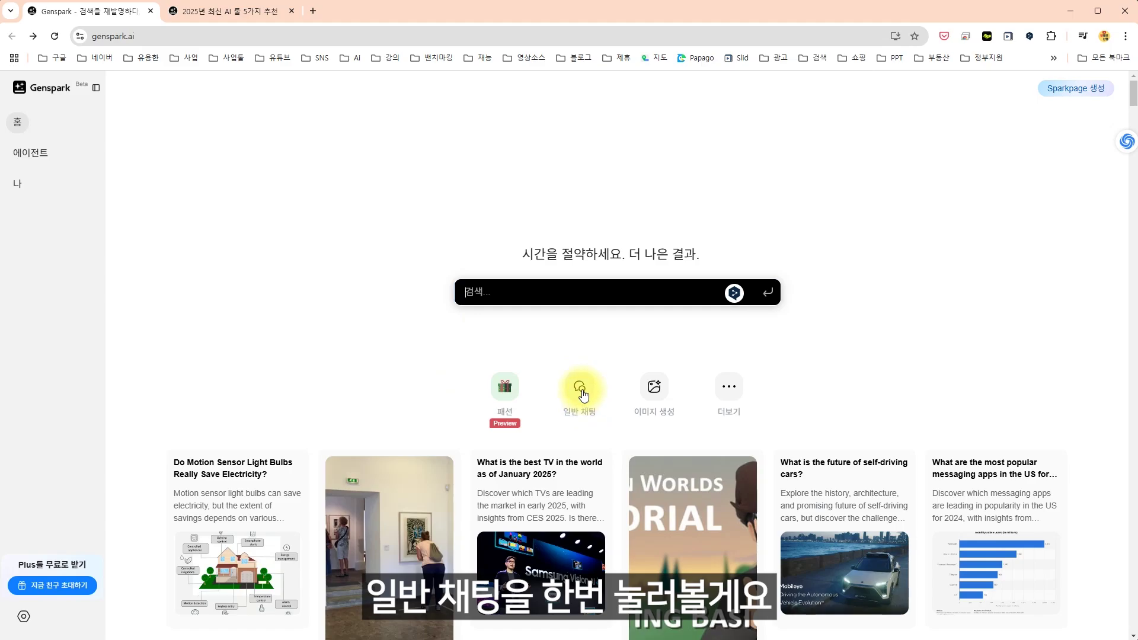
Start a general chat and look through the available AI models, keeping o1 as the selected model
{"action": "left_click", "coordinate": [582, 389]}
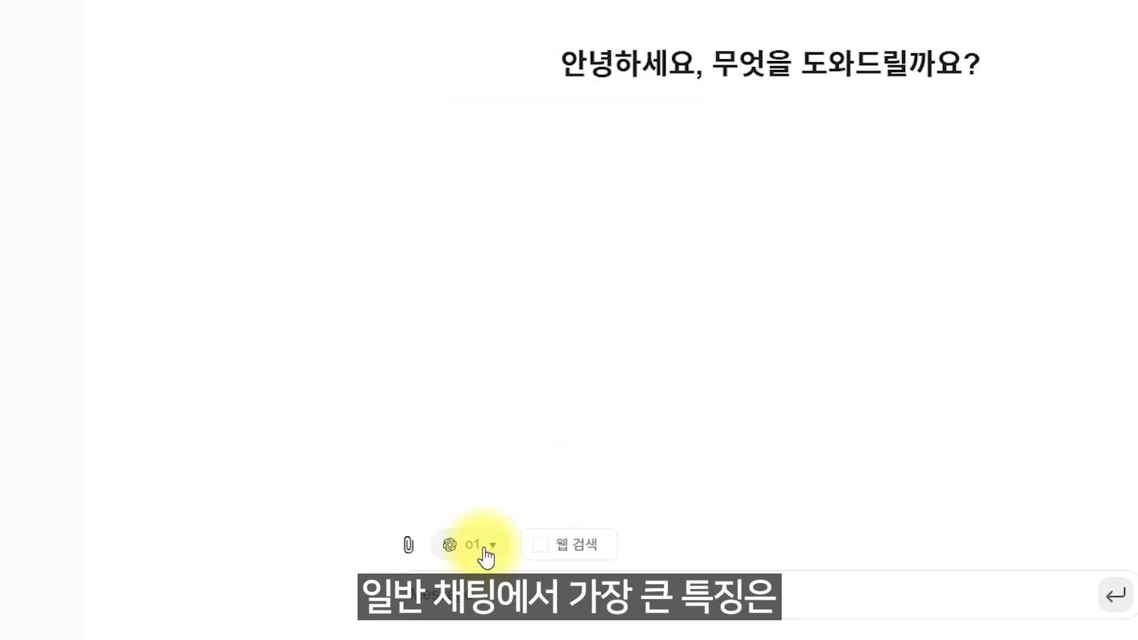
{"action": "left_click", "coordinate": [484, 552]}
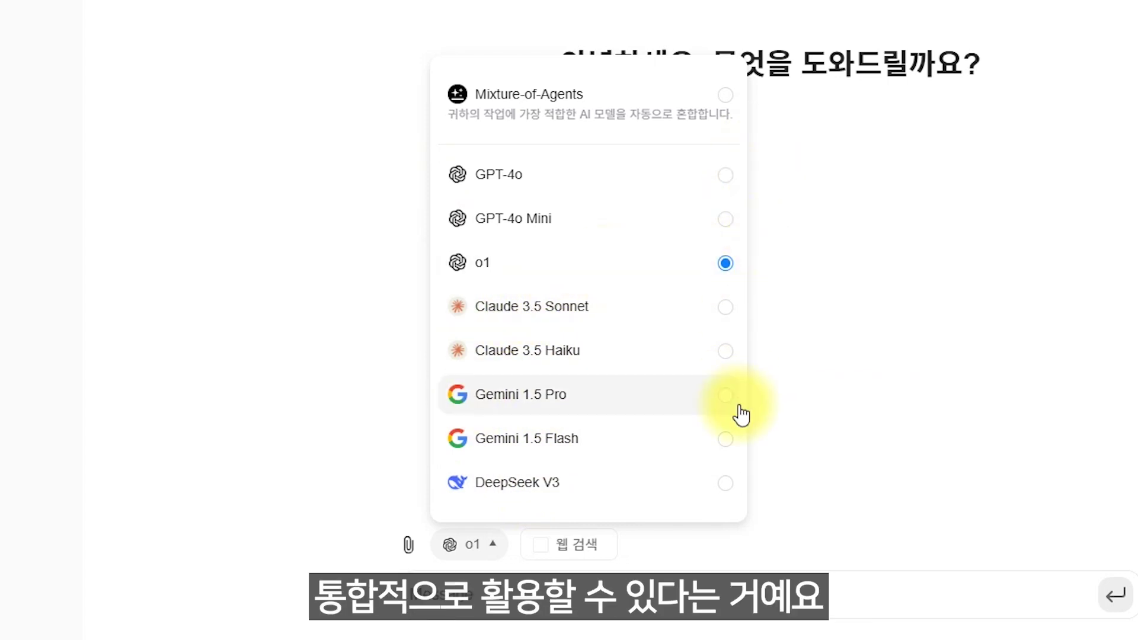
{"action": "left_click", "coordinate": [493, 544]}
{"action": "left_click", "coordinate": [489, 546]}
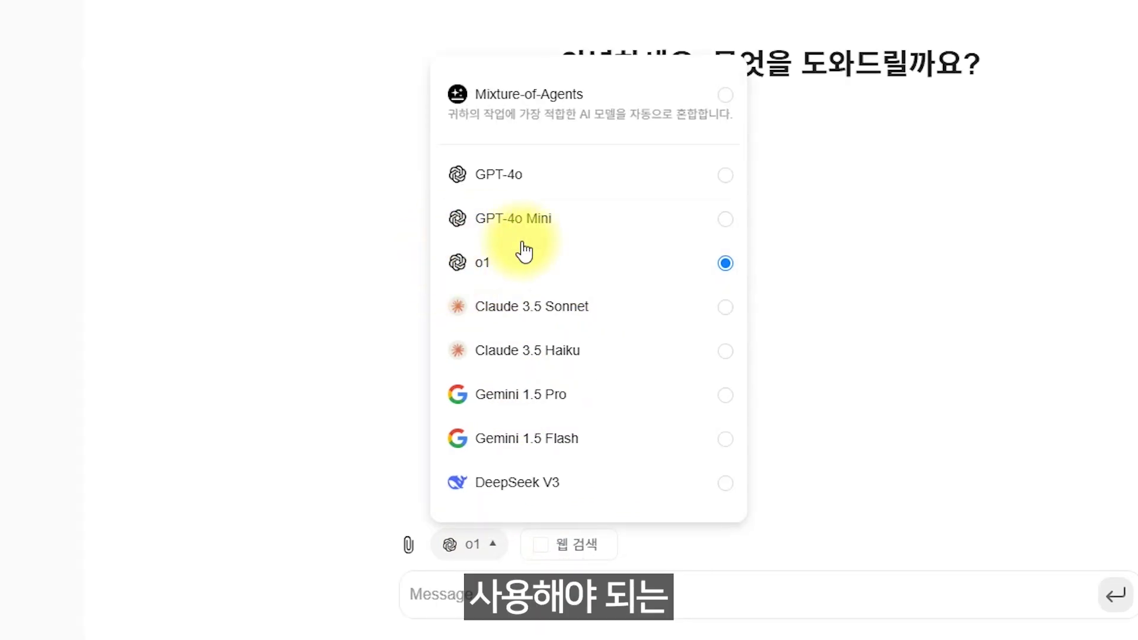
{"action": "left_click", "coordinate": [873, 289]}
Ask the o1 chat "챗gpt, 클로드, 퍼플렉시티, 젠스파크 비교 및 장단점 분석"
{"action": "left_click", "coordinate": [635, 599]}
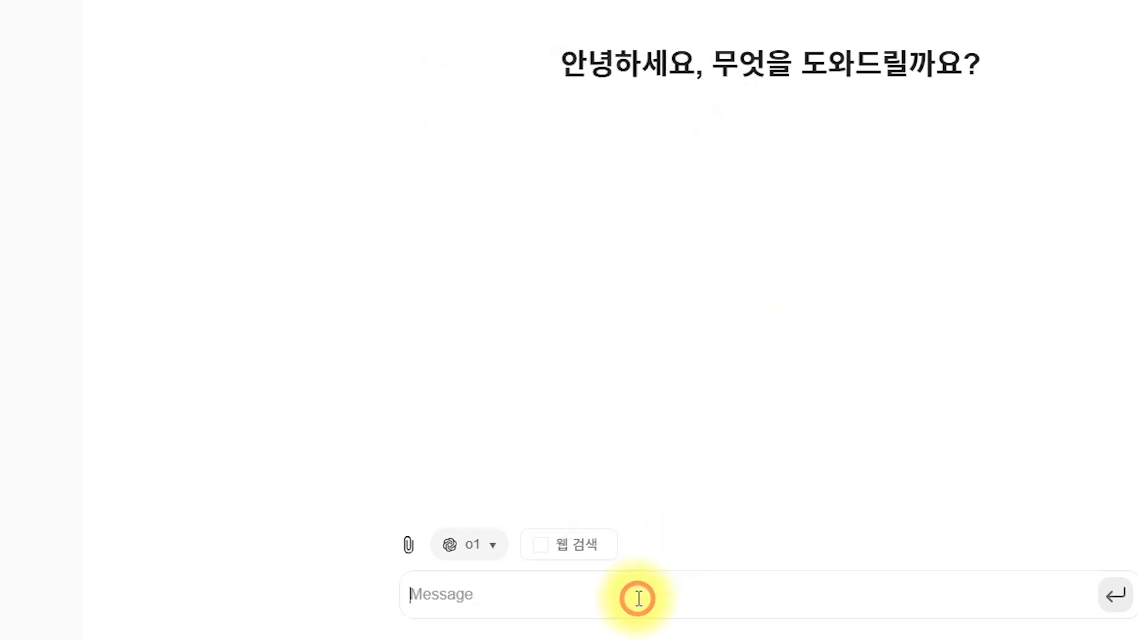
{"action": "type", "text": "챗gpt, 클로드, 퍼플렉시티, 젠스파크 비교 및 장단점 분석"}
{"action": "left_click", "coordinate": [1024, 515]}
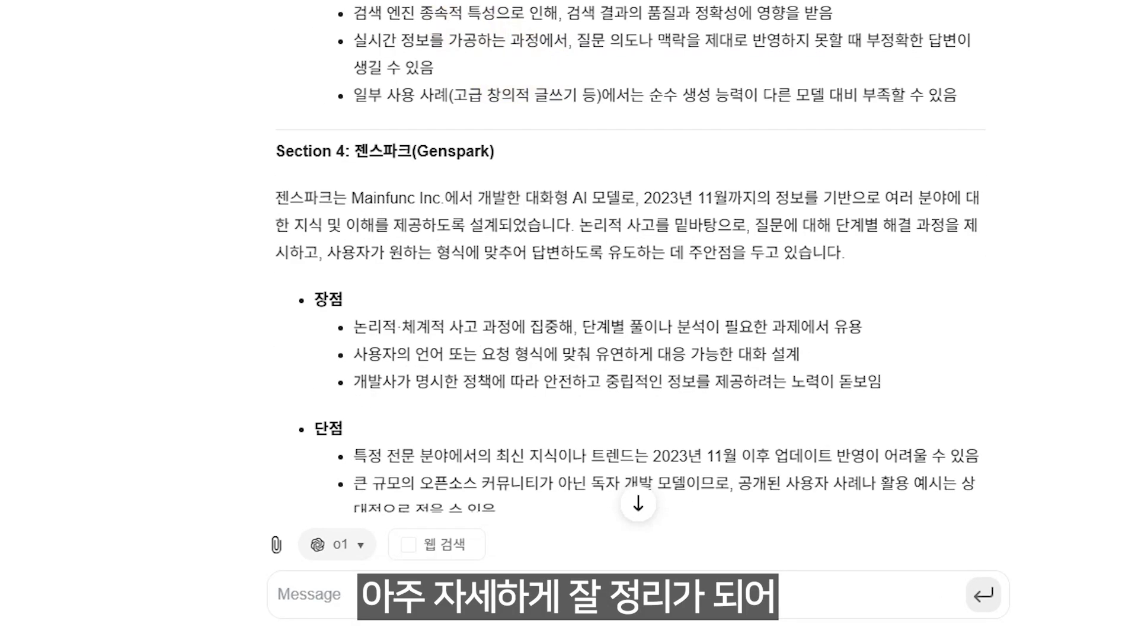
Compare Genspark's pros-and-cons answer on the four AI services with ChatGPT o1's answer to the same question
{"action": "scroll", "coordinate": [292, 73], "scroll_direction": "down", "scroll_amount": 3}
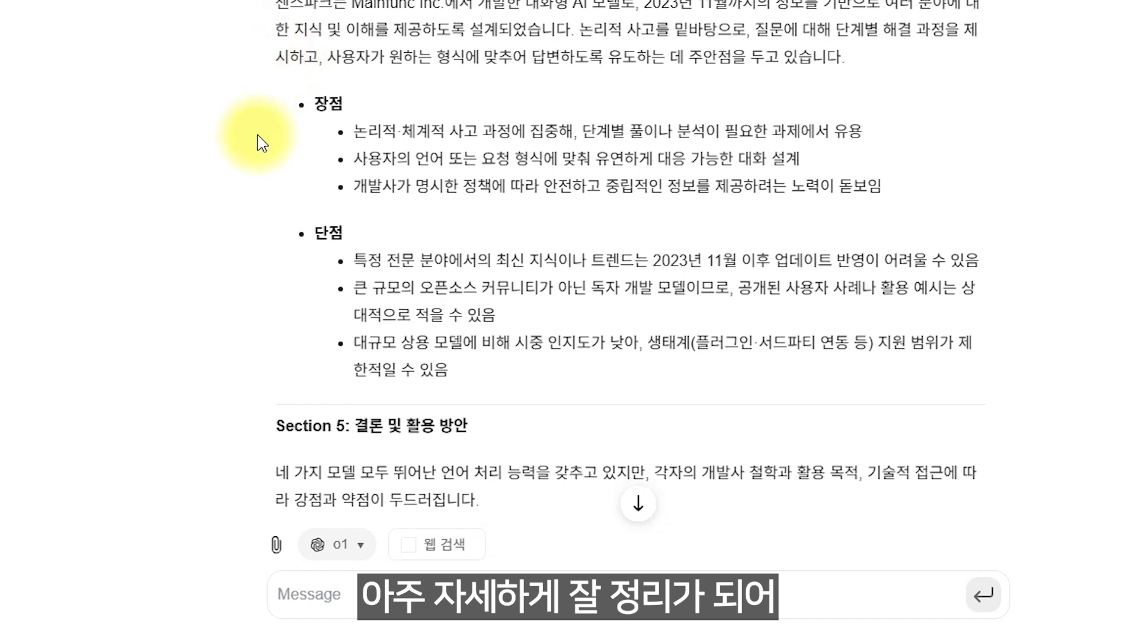
{"action": "scroll", "coordinate": [261, 140], "scroll_direction": "down", "scroll_amount": 3}
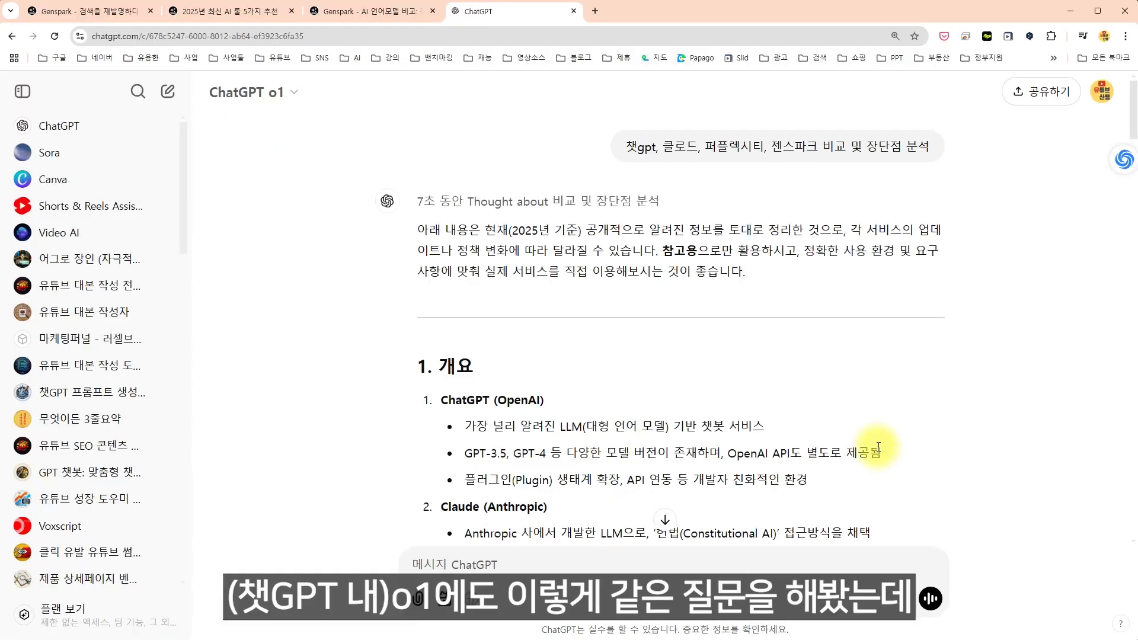
{"action": "scroll", "coordinate": [879, 447], "scroll_direction": "down", "scroll_amount": 15}
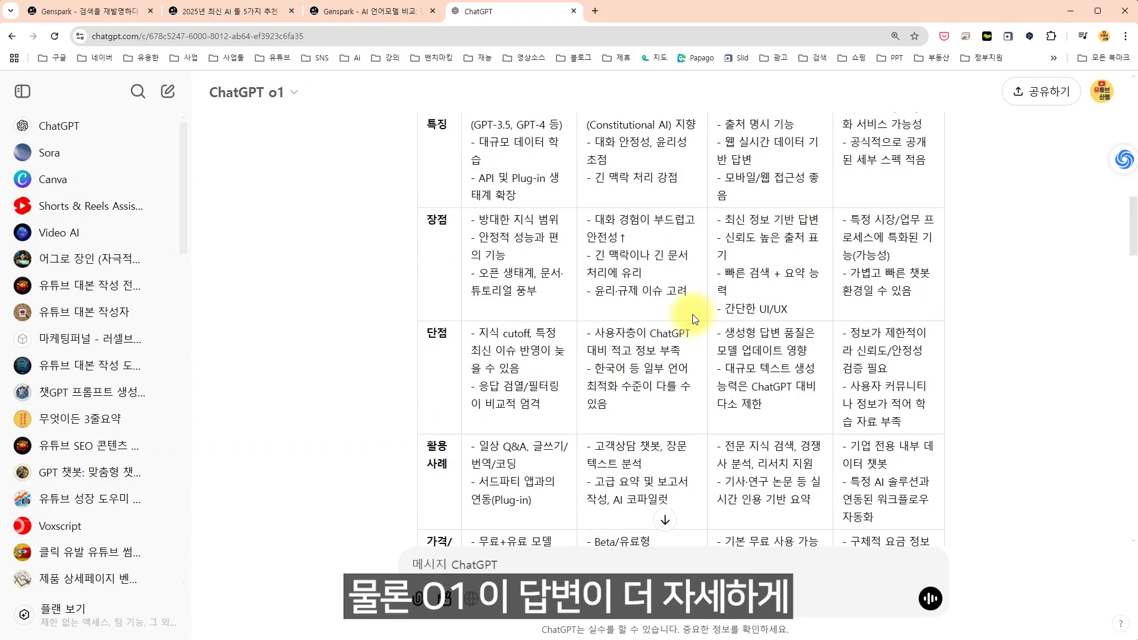
{"action": "scroll", "coordinate": [410, 147], "scroll_direction": "down", "scroll_amount": 8}
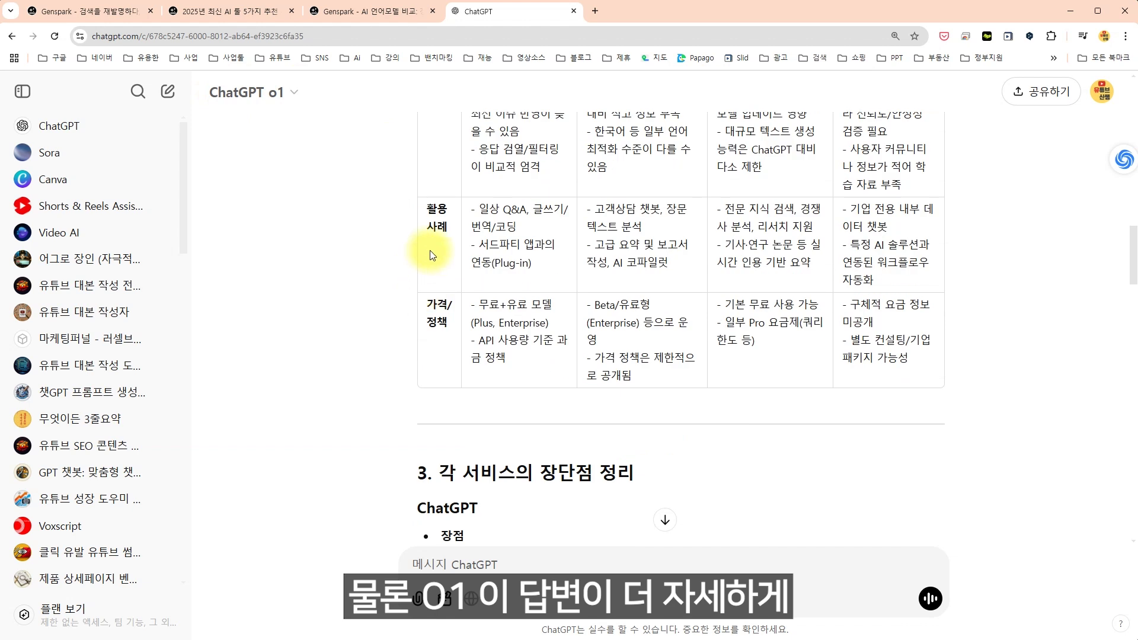
{"action": "left_click", "coordinate": [379, 17]}
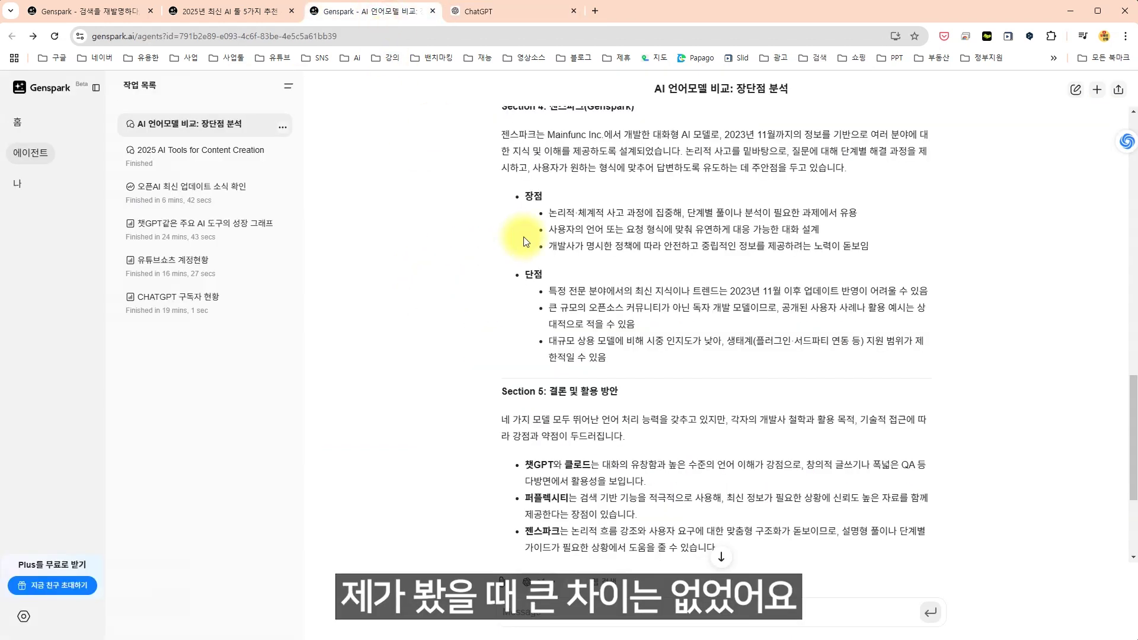
{"action": "left_click_drag", "start_coordinate": [478, 202], "coordinate": [611, 359]}
{"action": "left_click", "coordinate": [610, 358]}
{"action": "scroll", "coordinate": [561, 563], "scroll_direction": "down", "scroll_amount": 3}
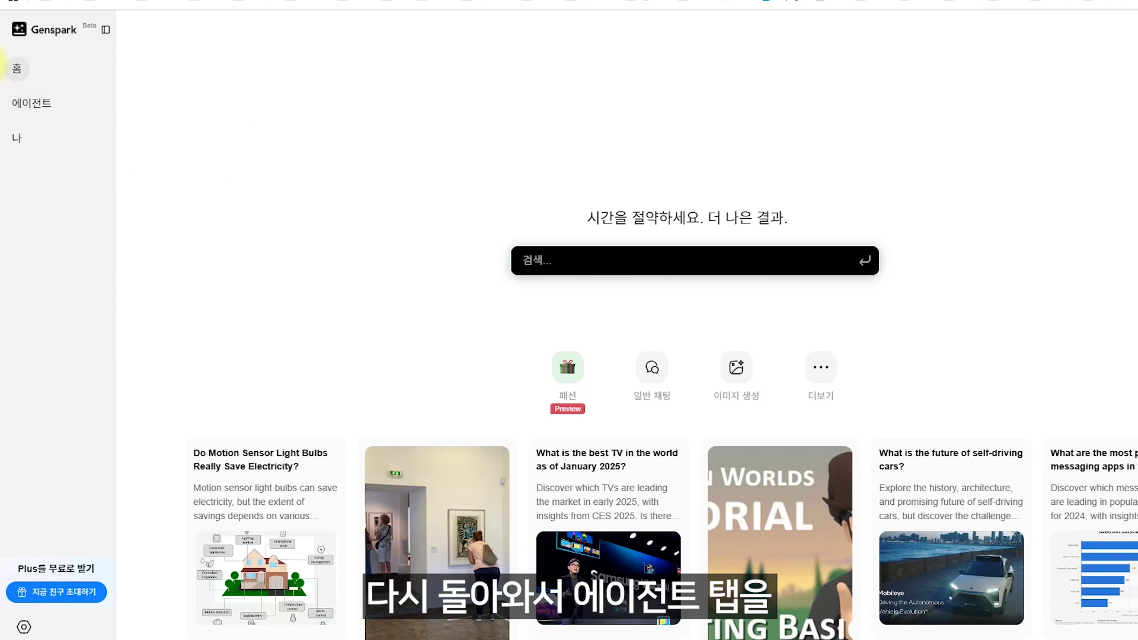
Open the image generation agent from the agents page and choose the FLUX 1.1 [pro] Ultra model
{"action": "left_click", "coordinate": [32, 107]}
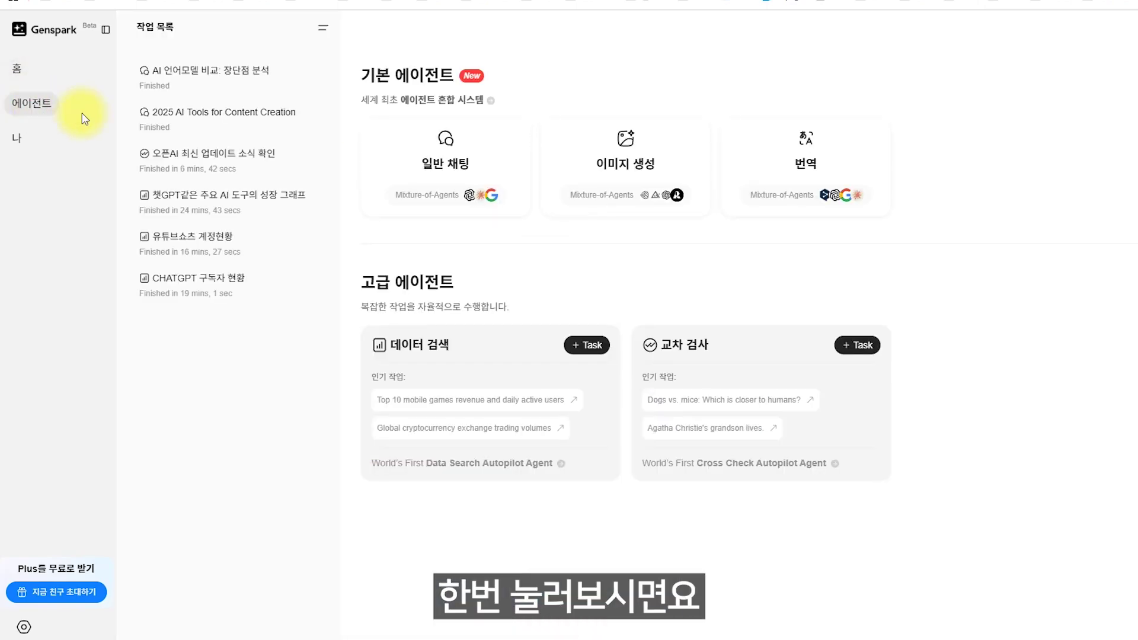
{"action": "left_click", "coordinate": [639, 163]}
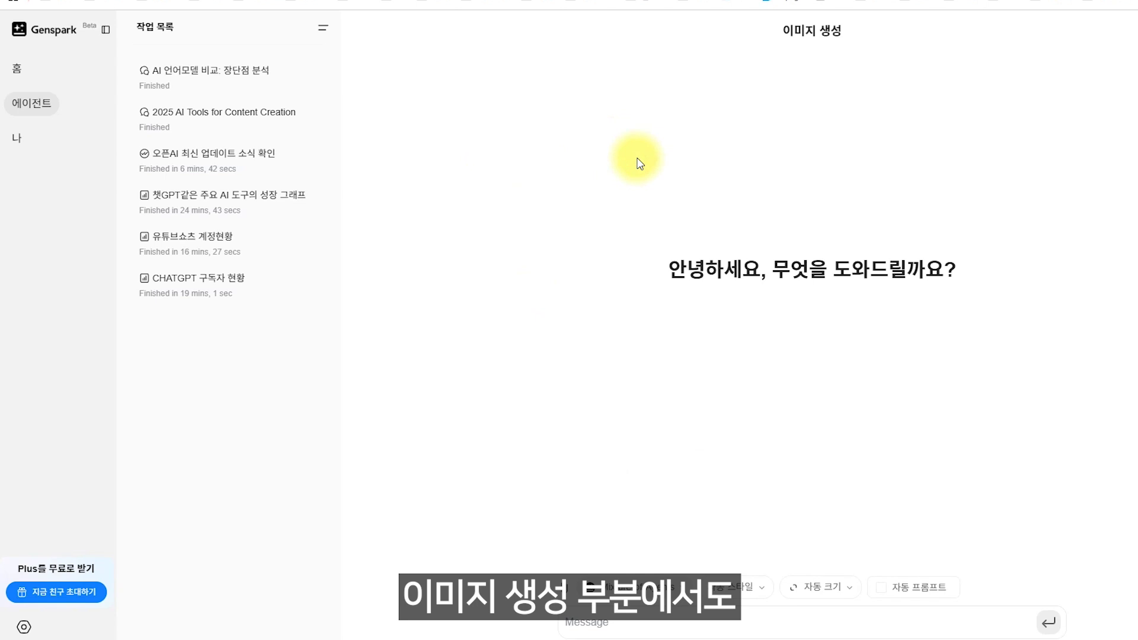
{"action": "left_click", "coordinate": [659, 589]}
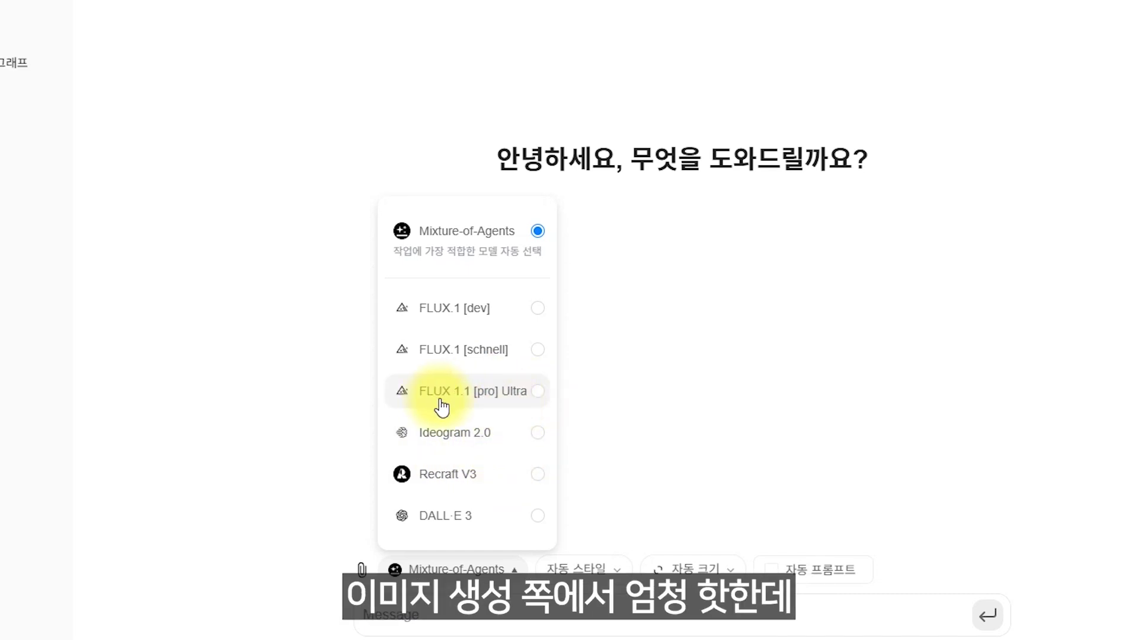
{"action": "left_click", "coordinate": [496, 401]}
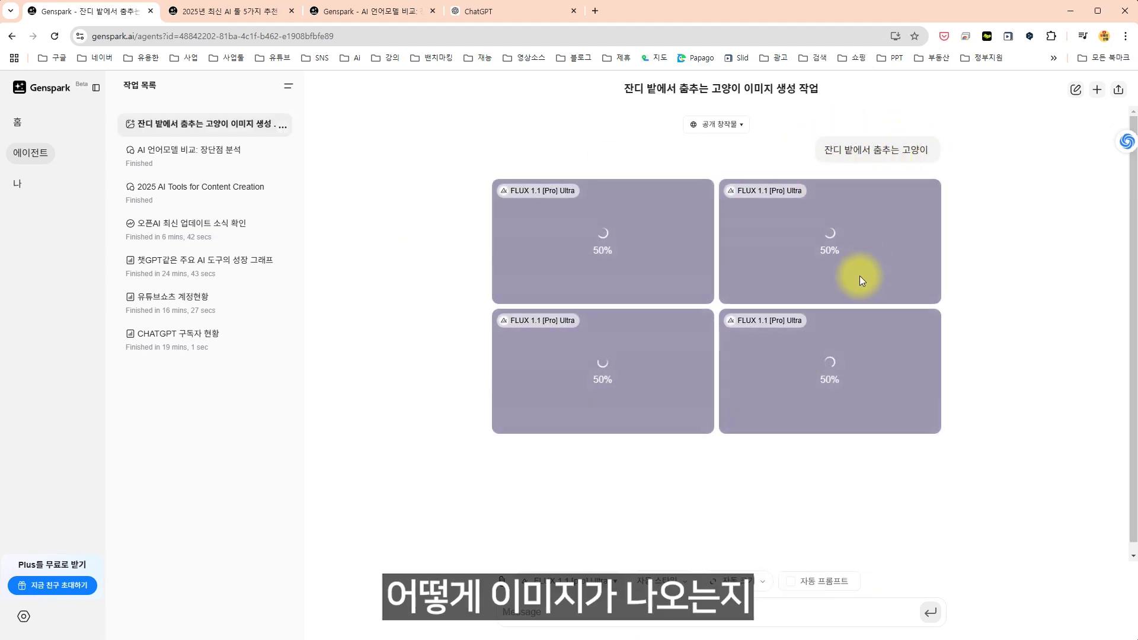
View two of the generated dancing cat images enlarged, the one with the striped cat and the one with the orange-and-white cat
{"action": "left_click", "coordinate": [610, 390]}
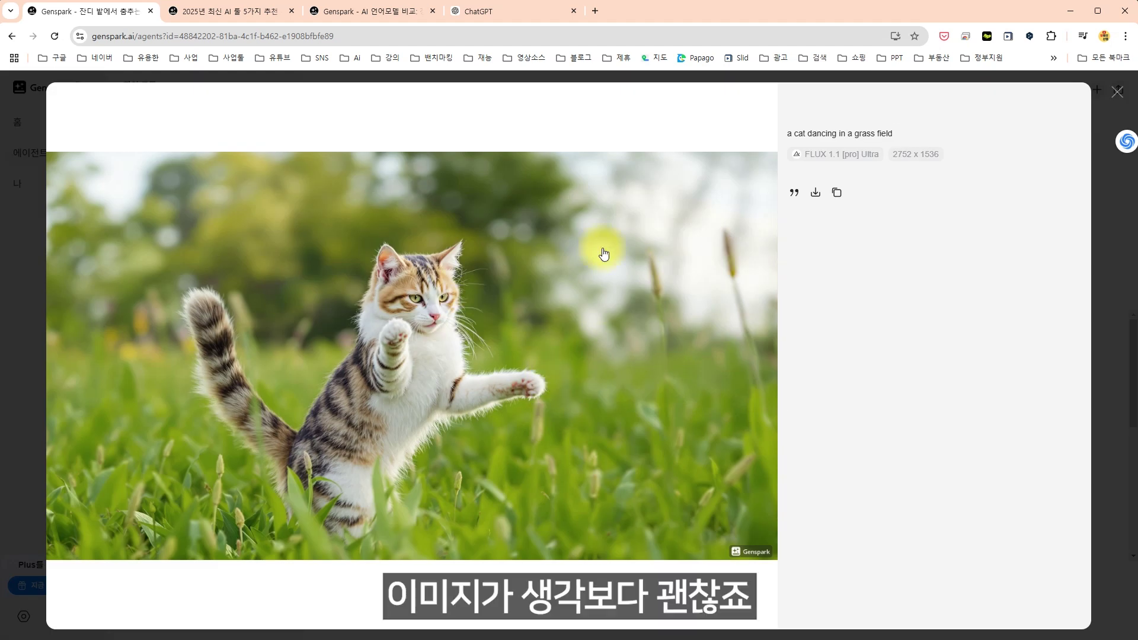
{"action": "left_click", "coordinate": [1116, 95]}
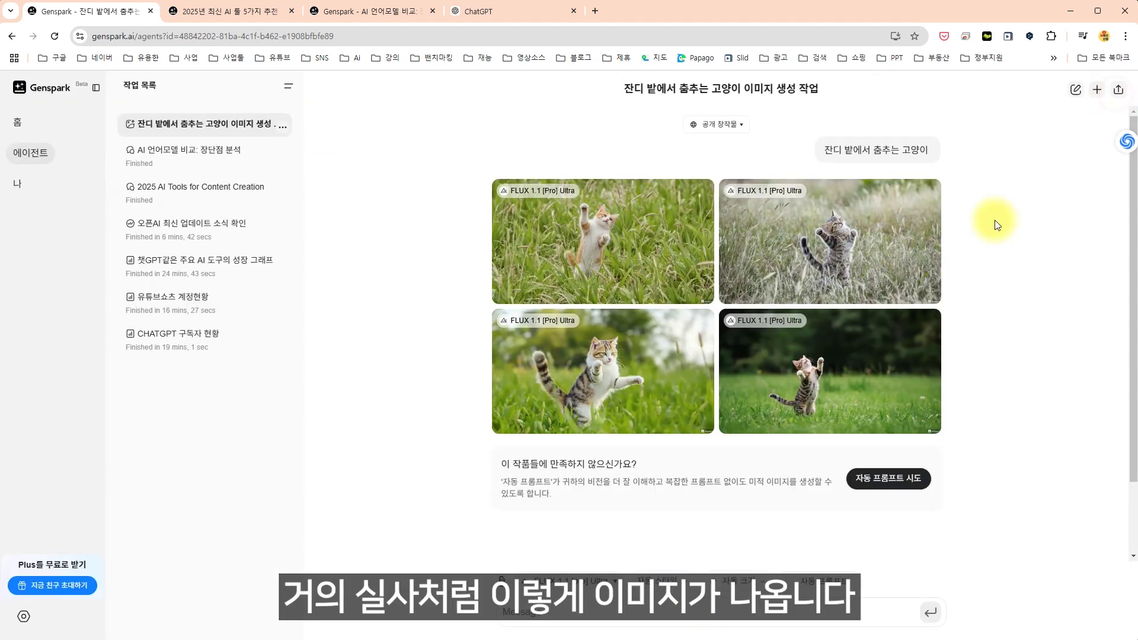
{"action": "left_click", "coordinate": [699, 290]}
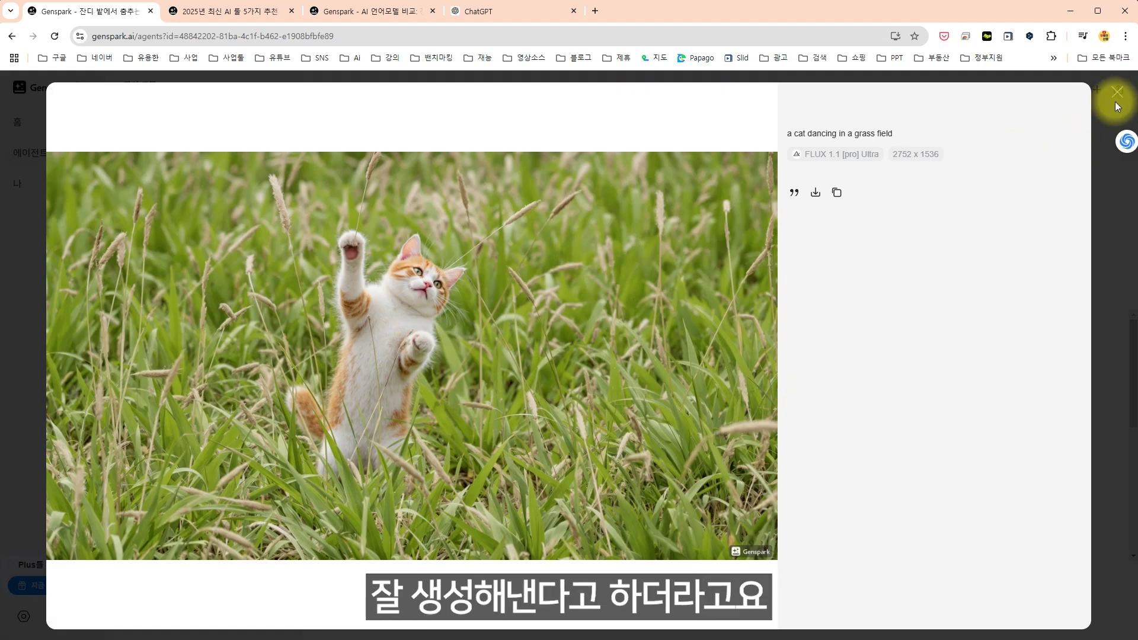
{"action": "left_click", "coordinate": [1117, 95]}
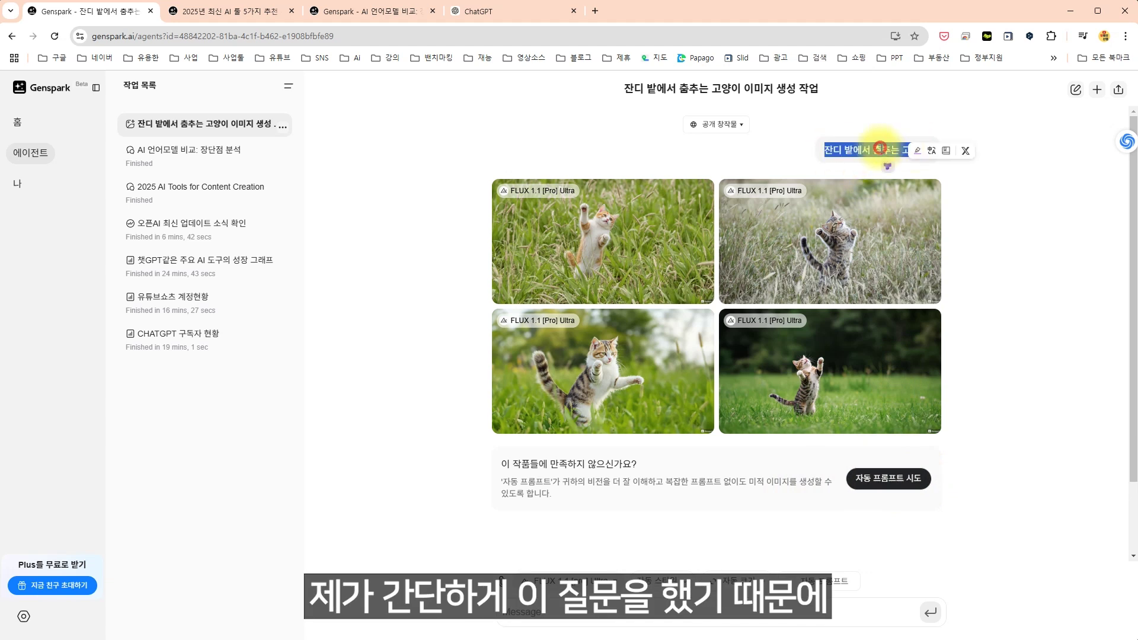
Regenerate the dancing cat images with the auto prompt and view the image of the cat performing ballet enlarged
{"action": "left_click_drag", "start_coordinate": [879, 148], "coordinate": [907, 500]}
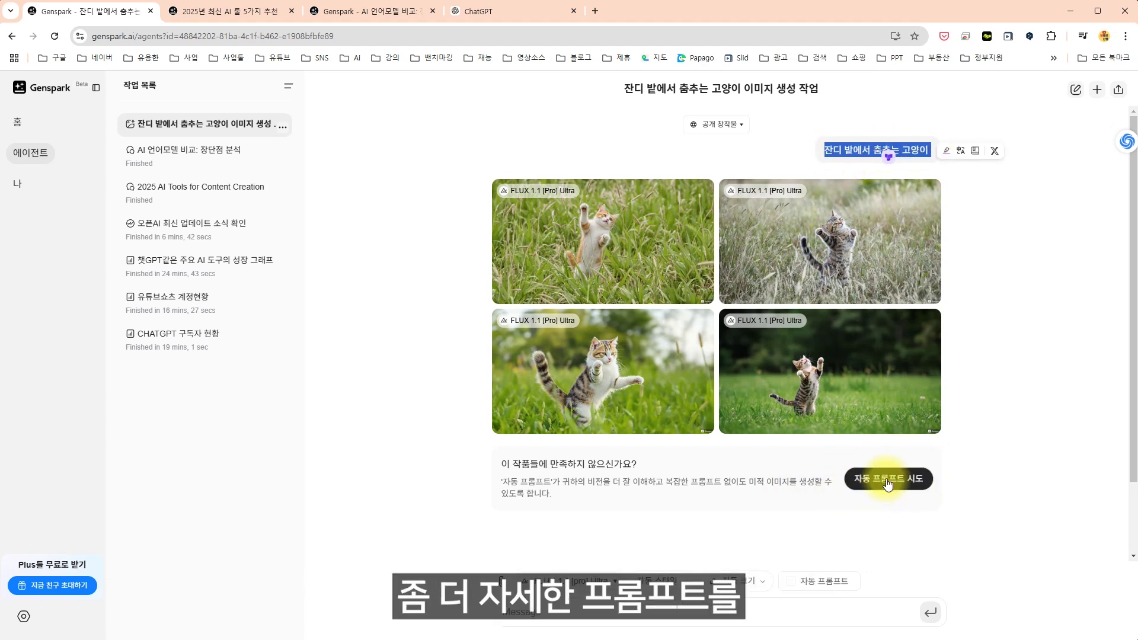
{"action": "left_click", "coordinate": [887, 481]}
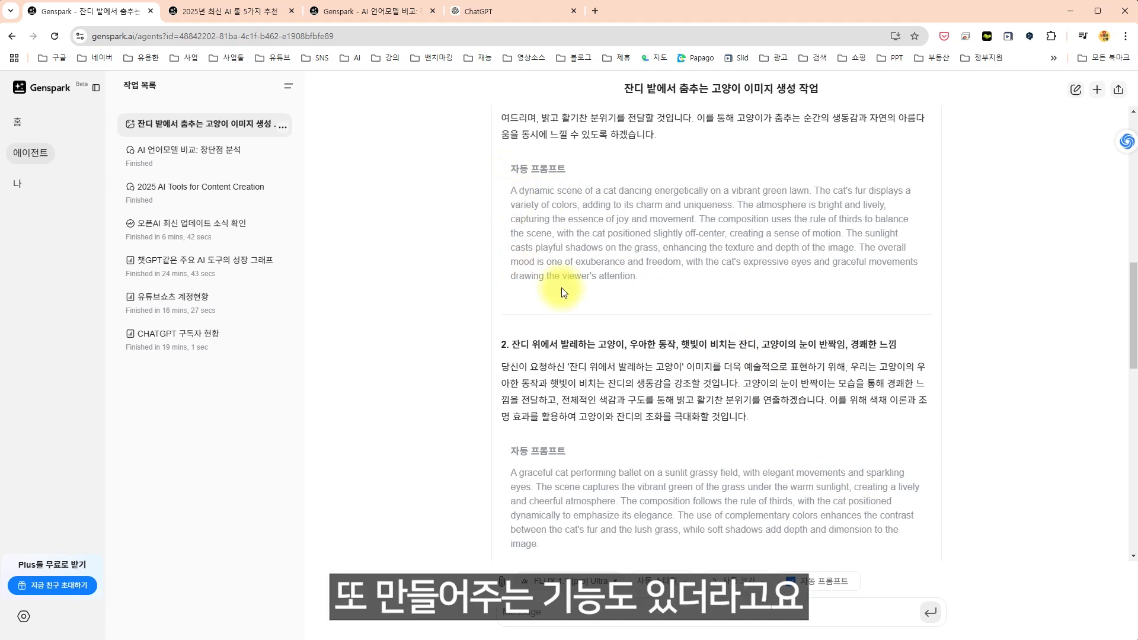
{"action": "scroll", "coordinate": [664, 343], "scroll_direction": "down", "scroll_amount": 6}
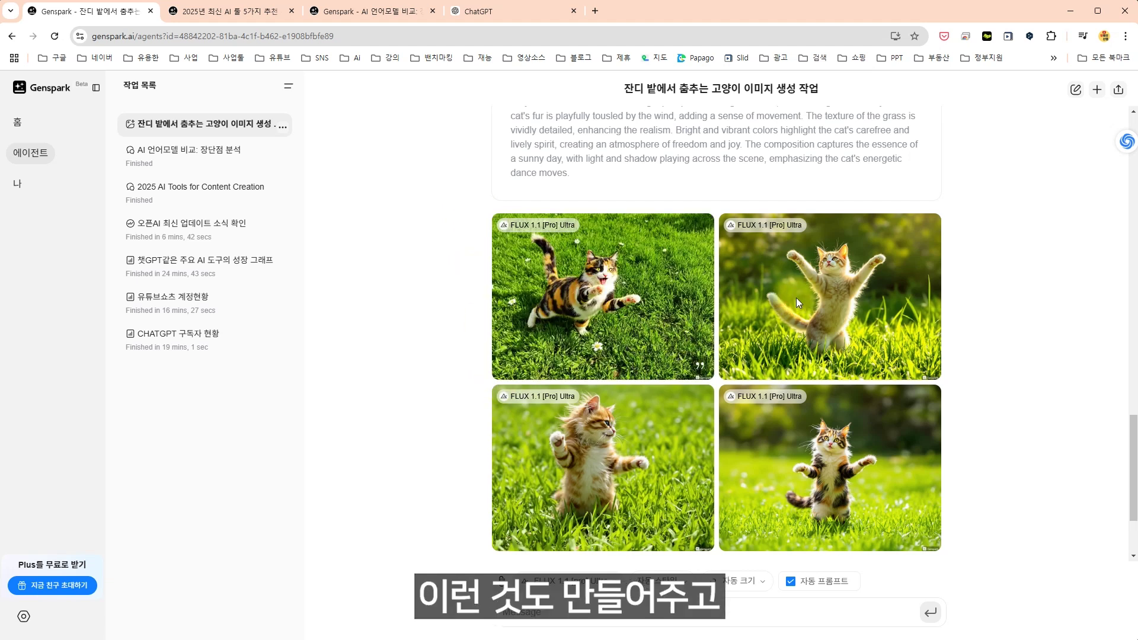
{"action": "left_click", "coordinate": [816, 371]}
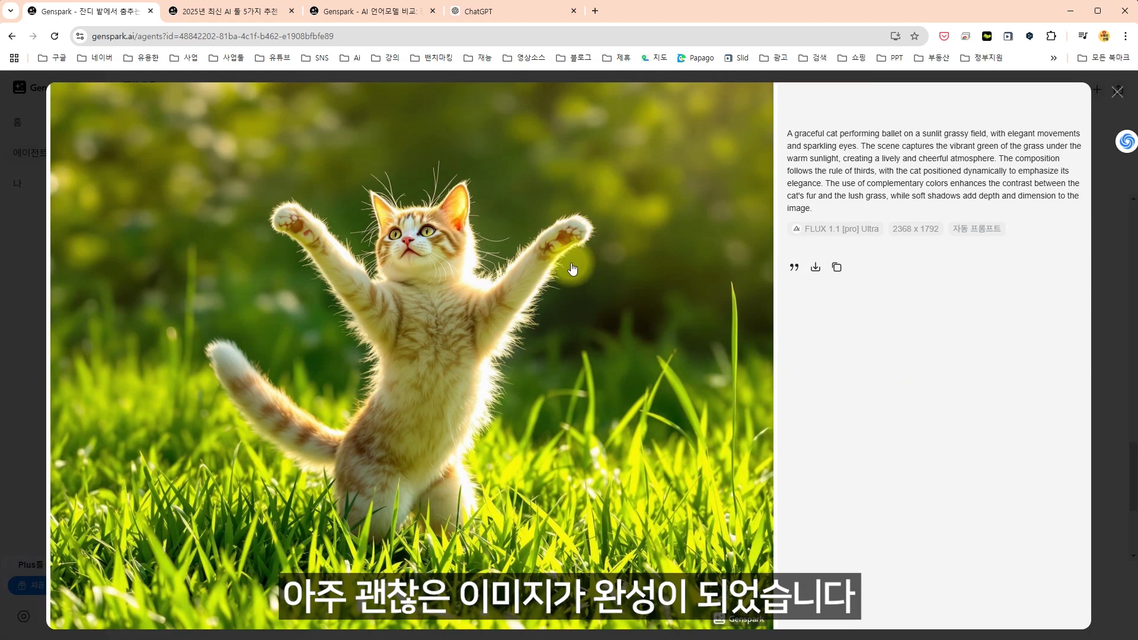
{"action": "left_click", "coordinate": [1117, 93]}
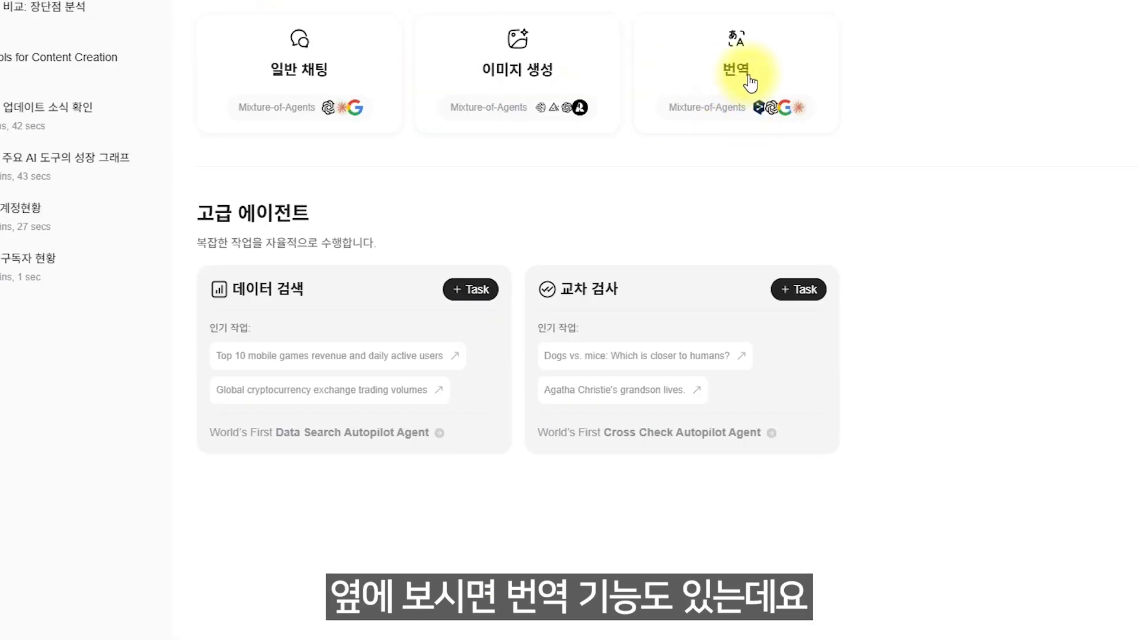
Open the translation agent and look through its available translation models
{"action": "left_click", "coordinate": [746, 83]}
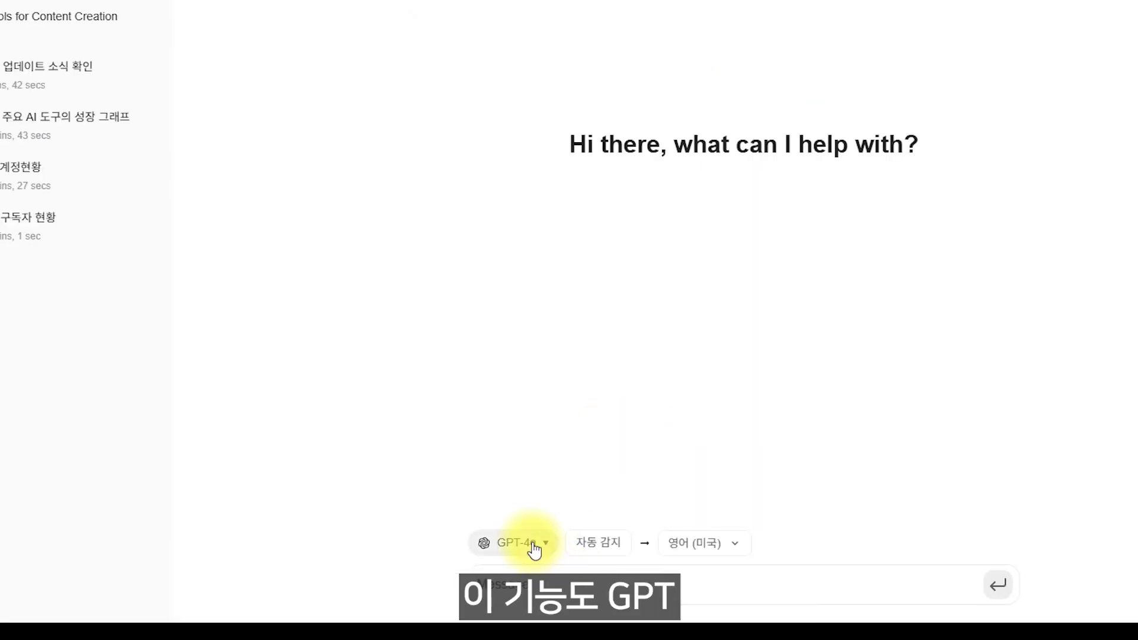
{"action": "left_click", "coordinate": [532, 544]}
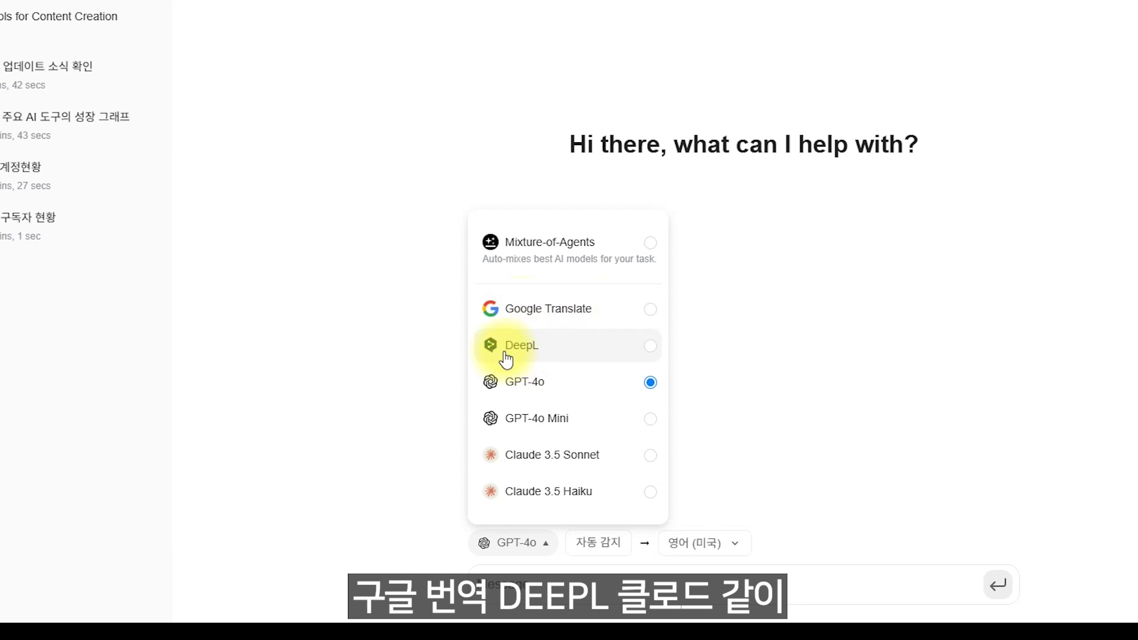
{"action": "left_click", "coordinate": [838, 470]}
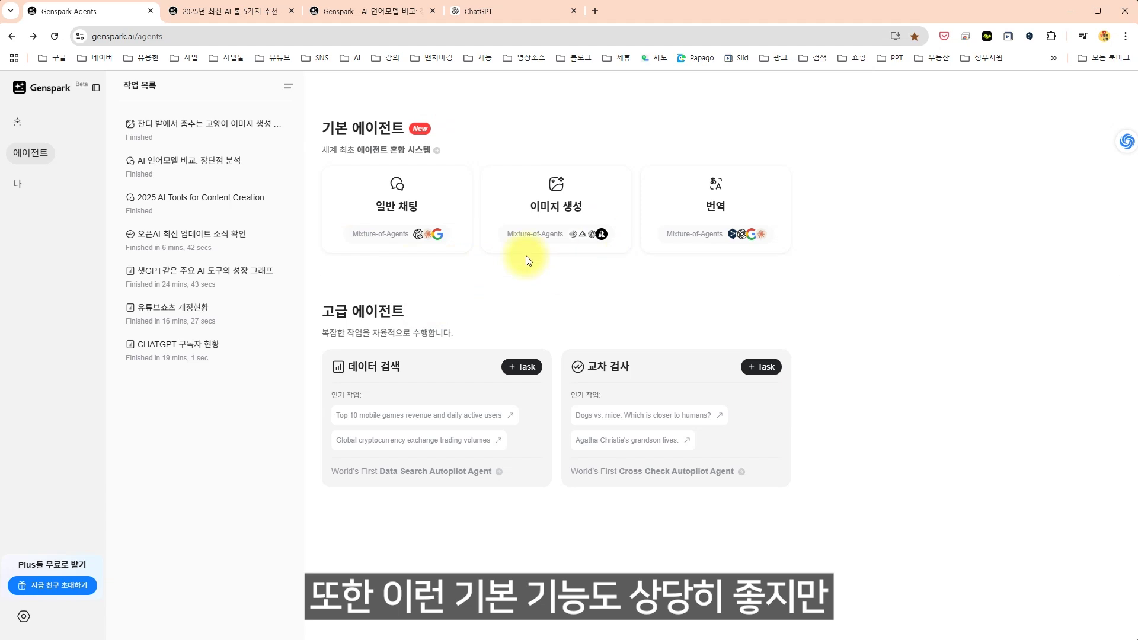
Submit a data search task for "주요 ai 도구 성장그래프" from the advanced agents and dismiss the submission notice
{"action": "left_click_drag", "start_coordinate": [325, 311], "coordinate": [404, 311]}
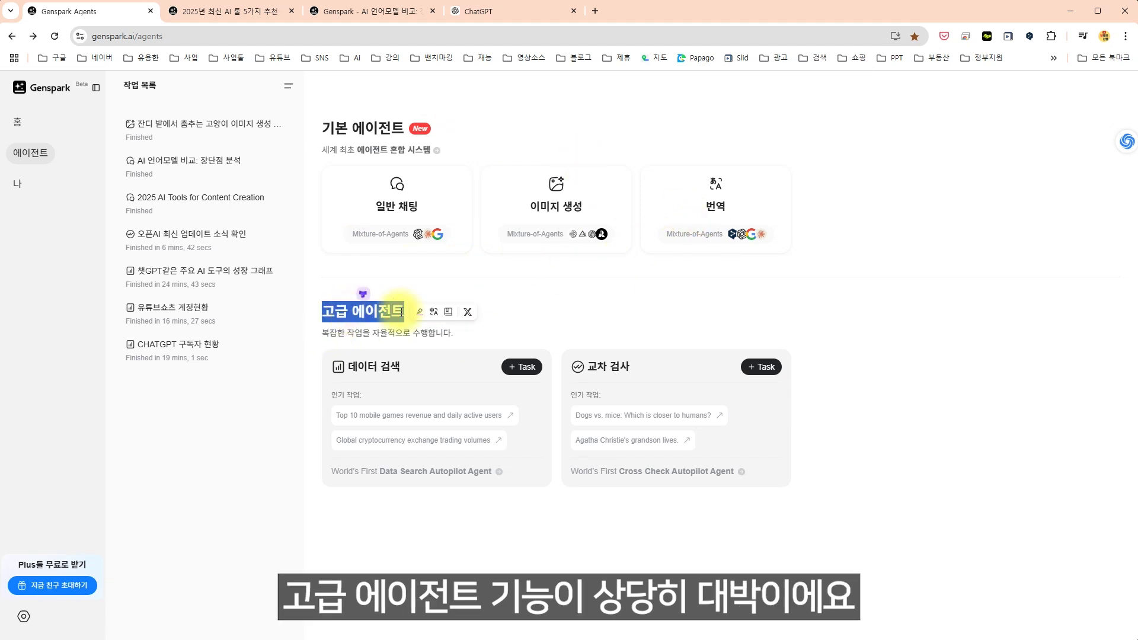
{"action": "left_click", "coordinate": [711, 343]}
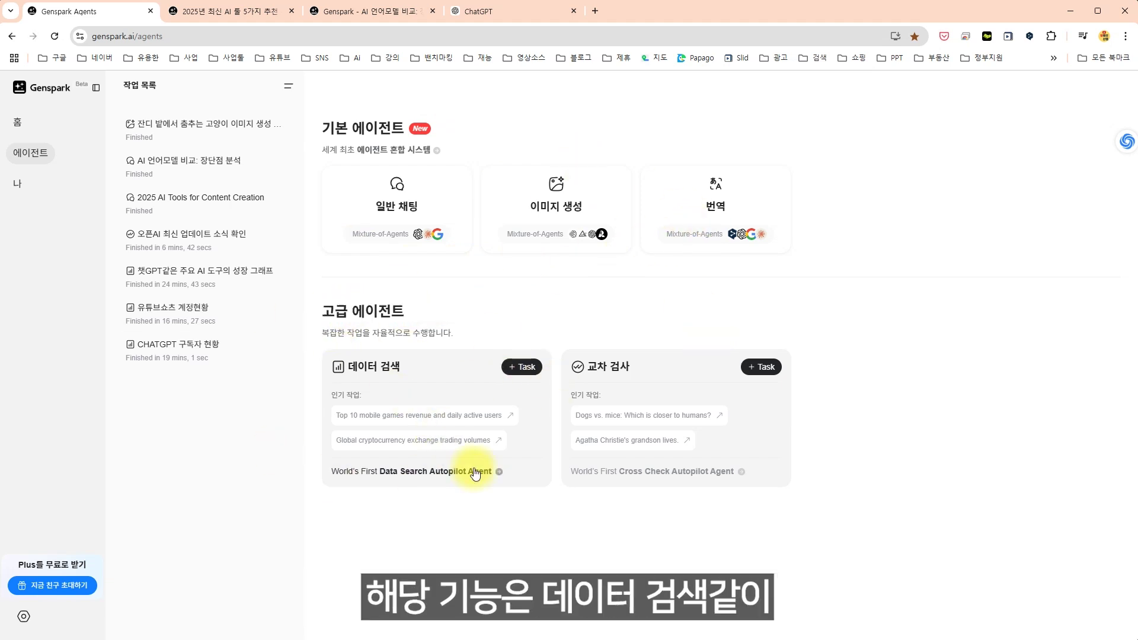
{"action": "left_click", "coordinate": [524, 371]}
{"action": "type", "text": "주요 "}
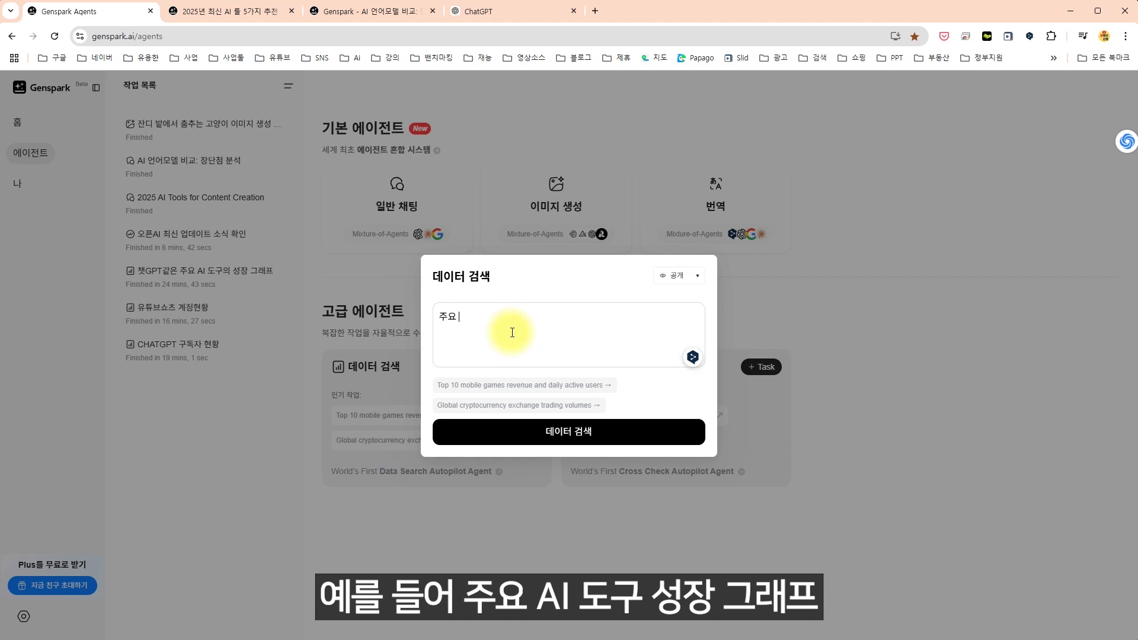
{"action": "type", "text": "ai 도구 성장그래프"}
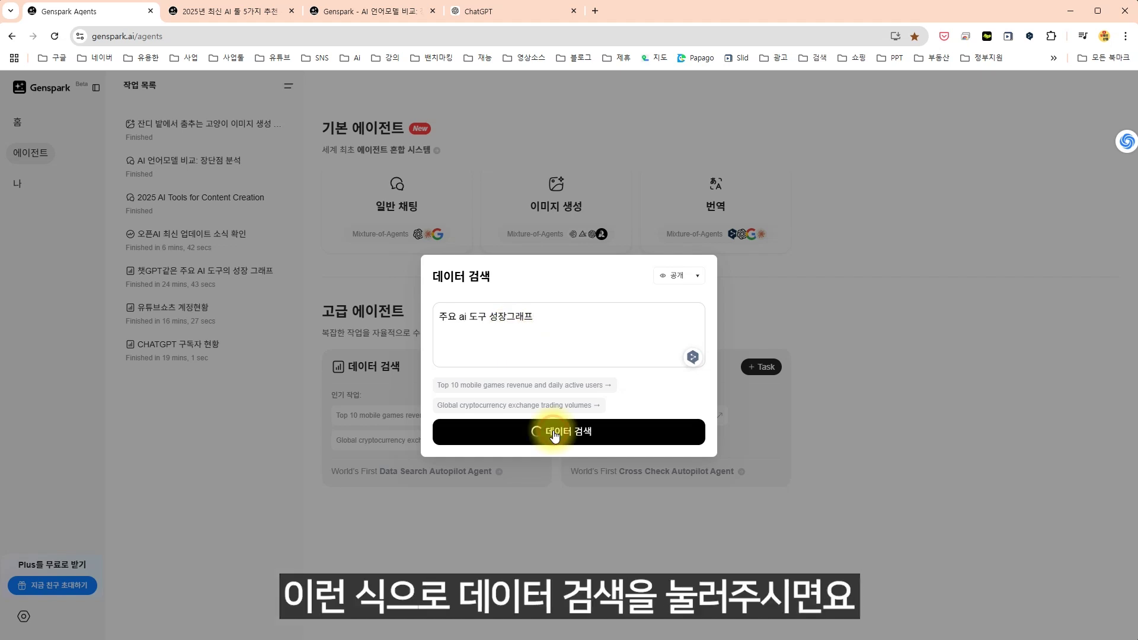
{"action": "left_click_drag", "start_coordinate": [431, 309], "coordinate": [556, 307]}
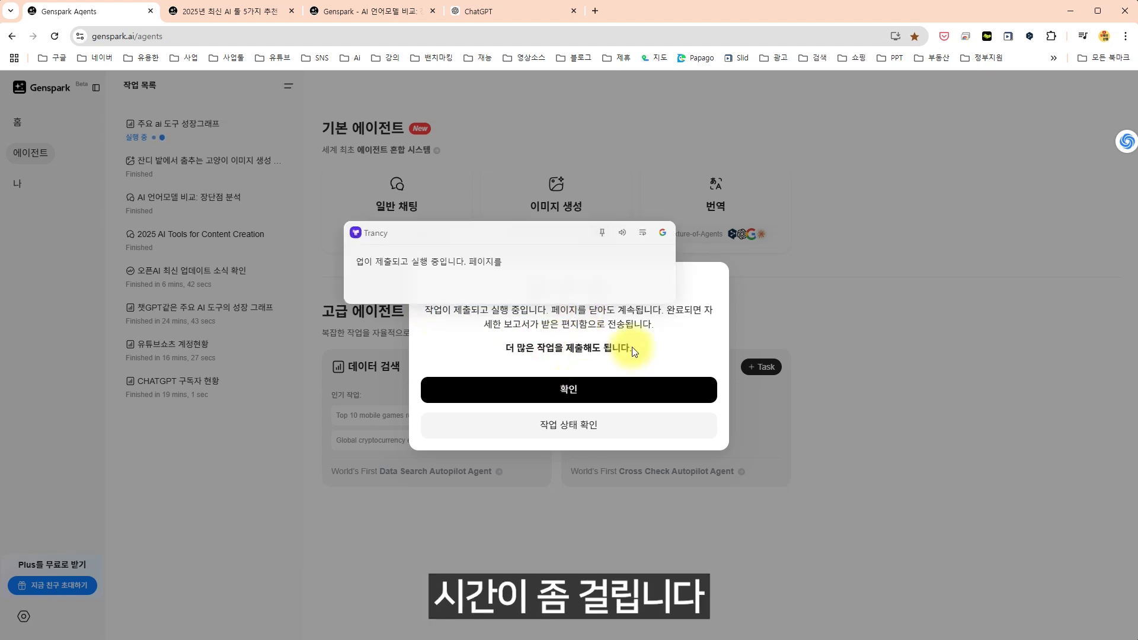
{"action": "left_click", "coordinate": [569, 392]}
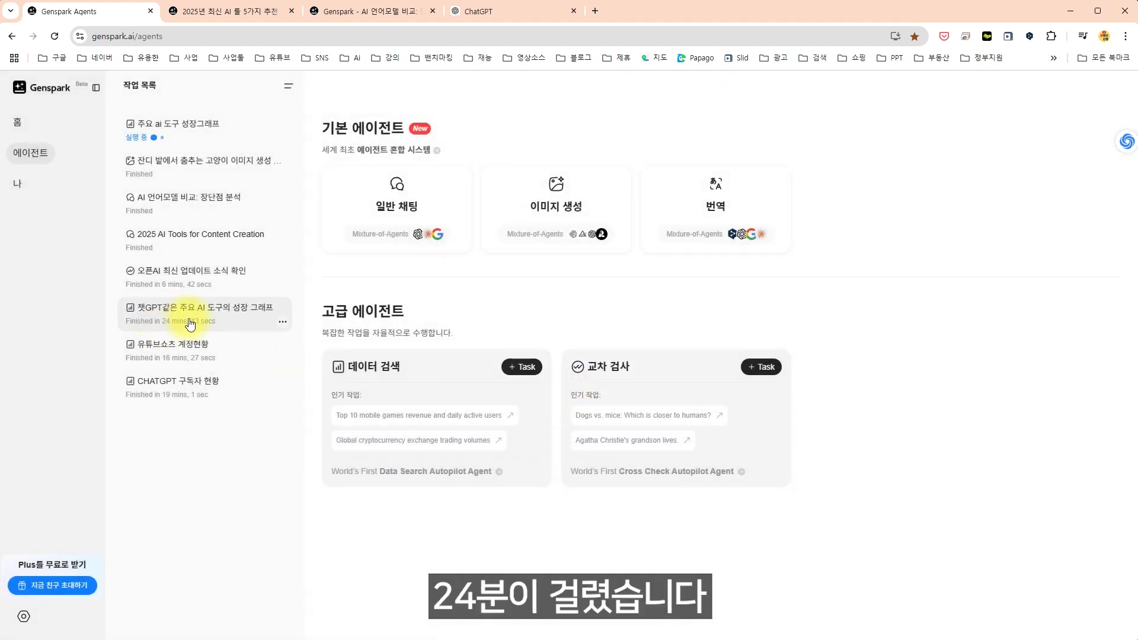
Open the finished task "챗GPT같은 주요 AI 도구의 성장 그래프" and examine its table of growth rates, user numbers and market shares
{"action": "left_click", "coordinate": [190, 323]}
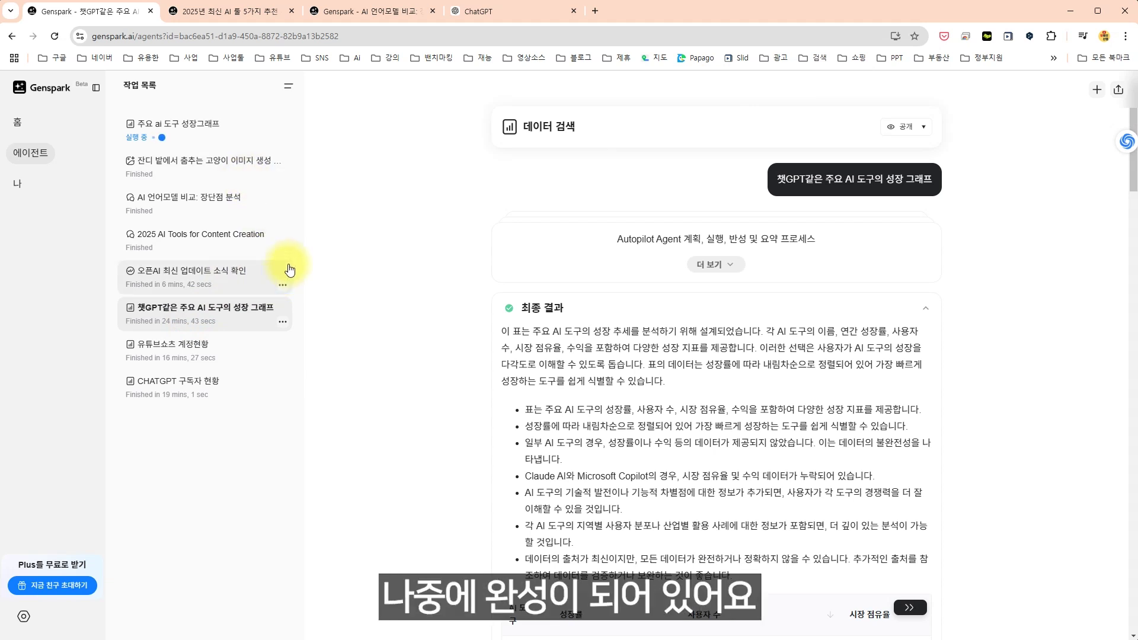
{"action": "scroll", "coordinate": [571, 360], "scroll_direction": "down", "scroll_amount": 2}
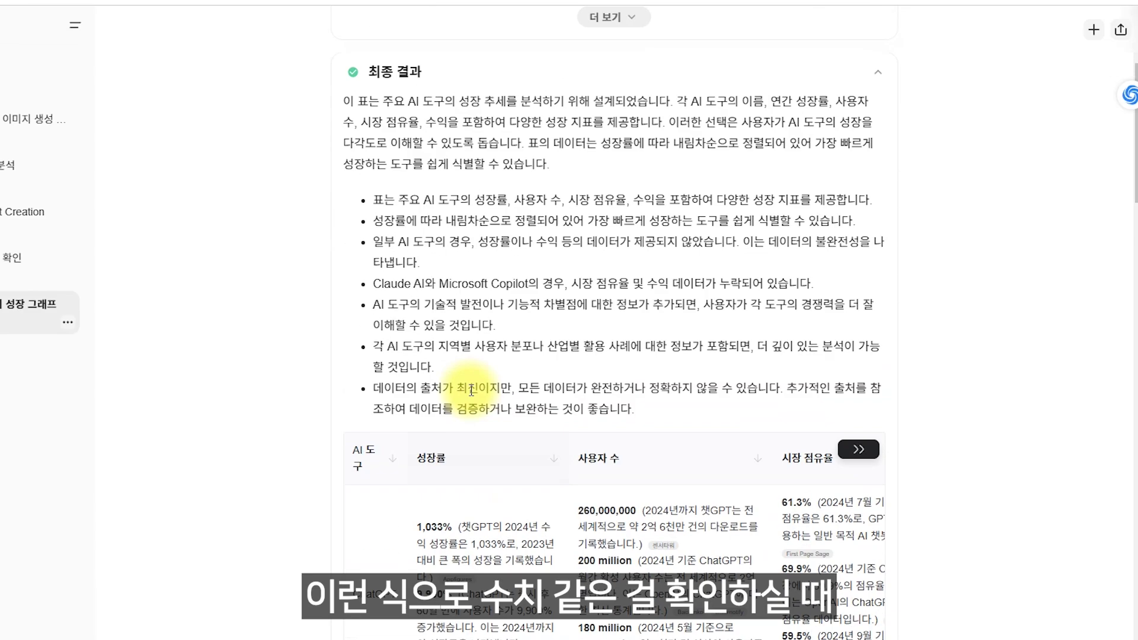
{"action": "scroll", "coordinate": [472, 391], "scroll_direction": "down", "scroll_amount": 3}
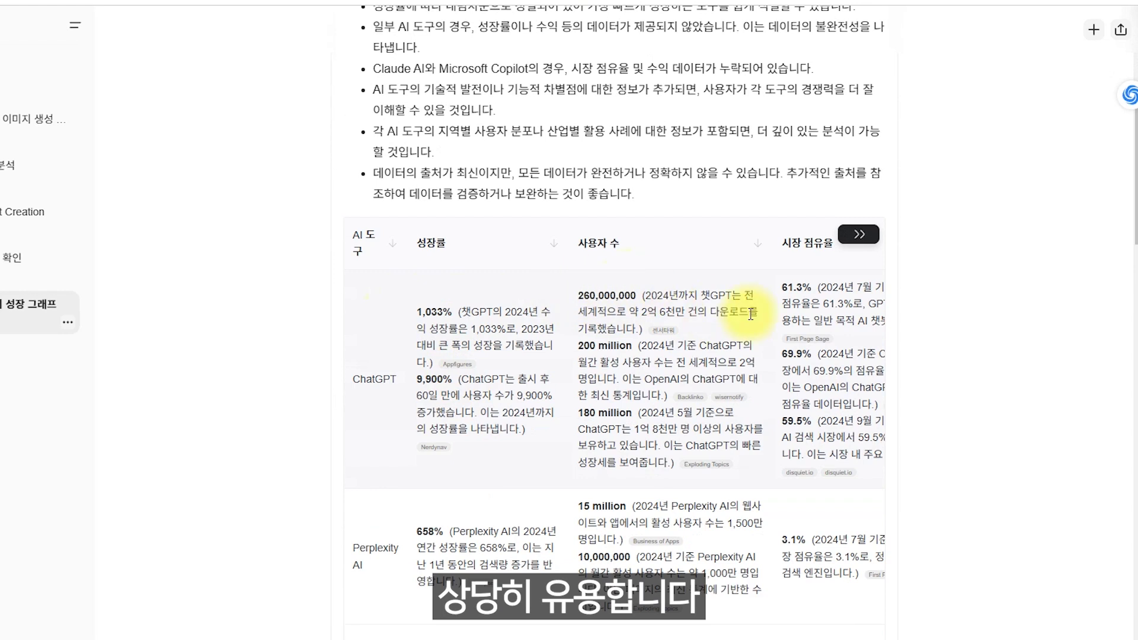
{"action": "scroll", "coordinate": [629, 256], "scroll_direction": "down", "scroll_amount": 1}
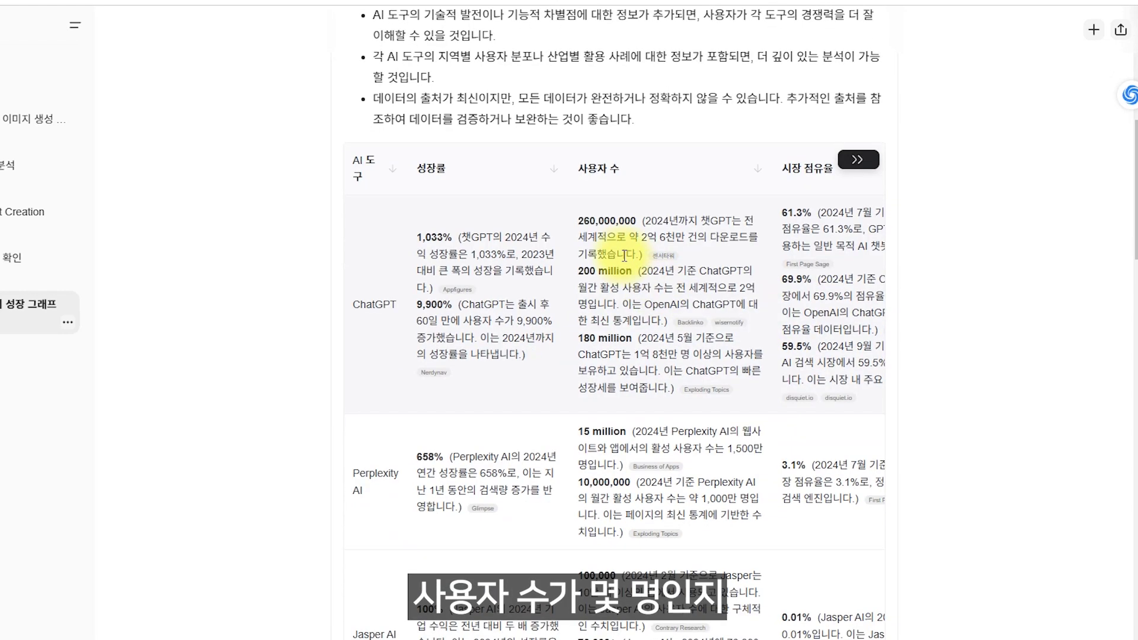
{"action": "double_click", "coordinate": [614, 223]}
{"action": "scroll", "coordinate": [614, 222], "scroll_direction": "down", "scroll_amount": 7}
{"action": "scroll", "coordinate": [599, 237], "scroll_direction": "up", "scroll_amount": 3}
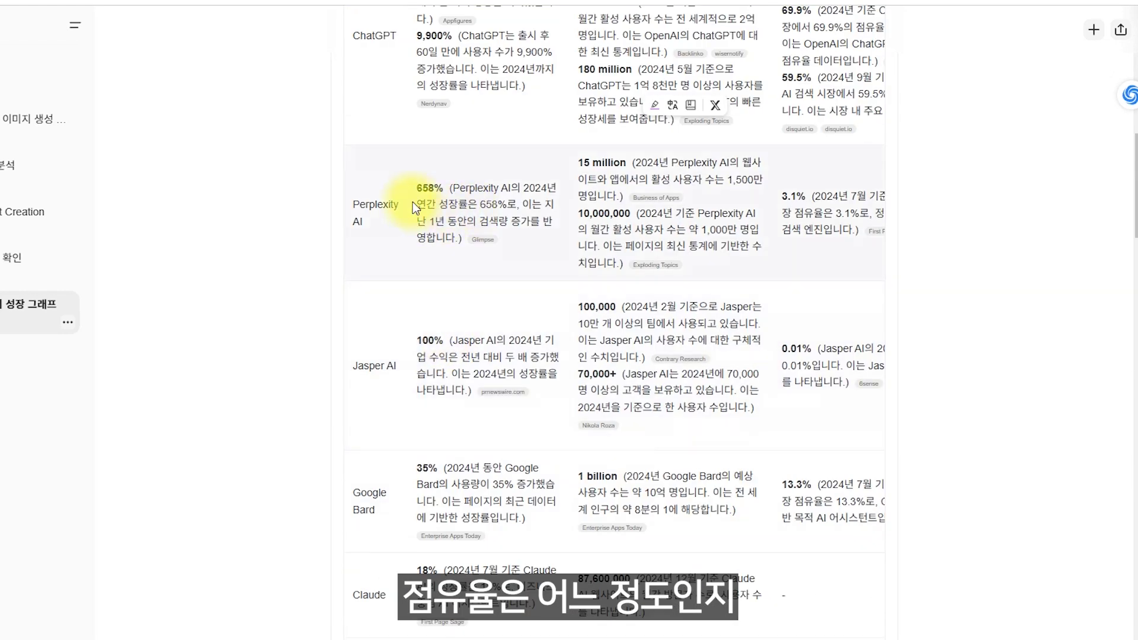
{"action": "scroll", "coordinate": [460, 312], "scroll_direction": "up", "scroll_amount": 4}
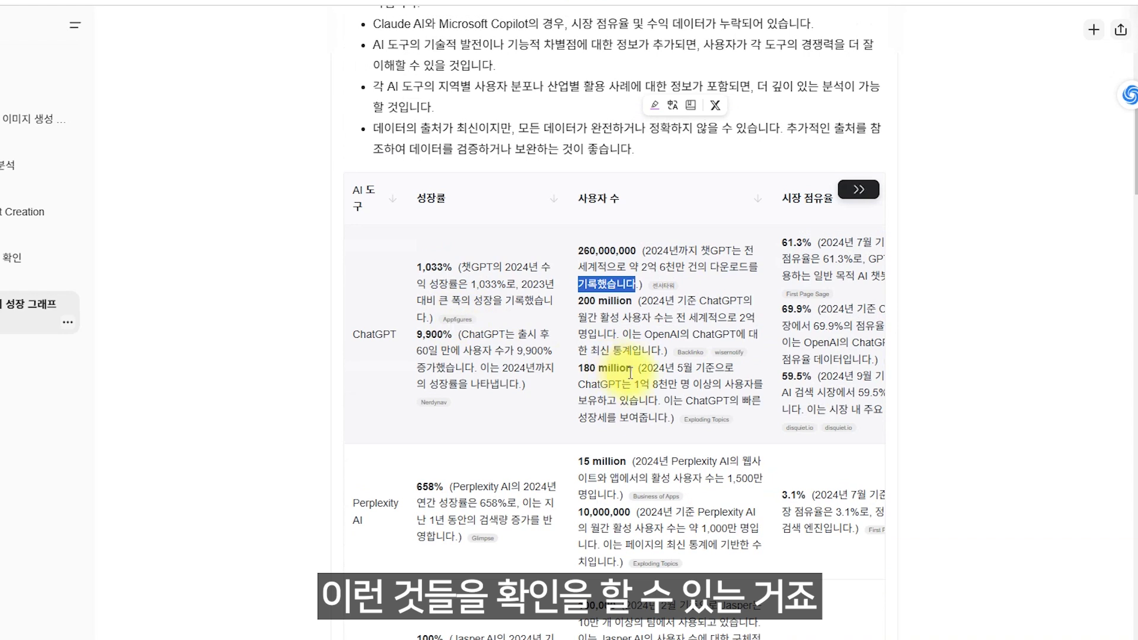
Open the supporting sources for ChatGPT's user numbers from the table and review the cited evidence
{"action": "double_click", "coordinate": [634, 361]}
{"action": "scroll", "coordinate": [643, 419], "scroll_direction": "down", "scroll_amount": 5}
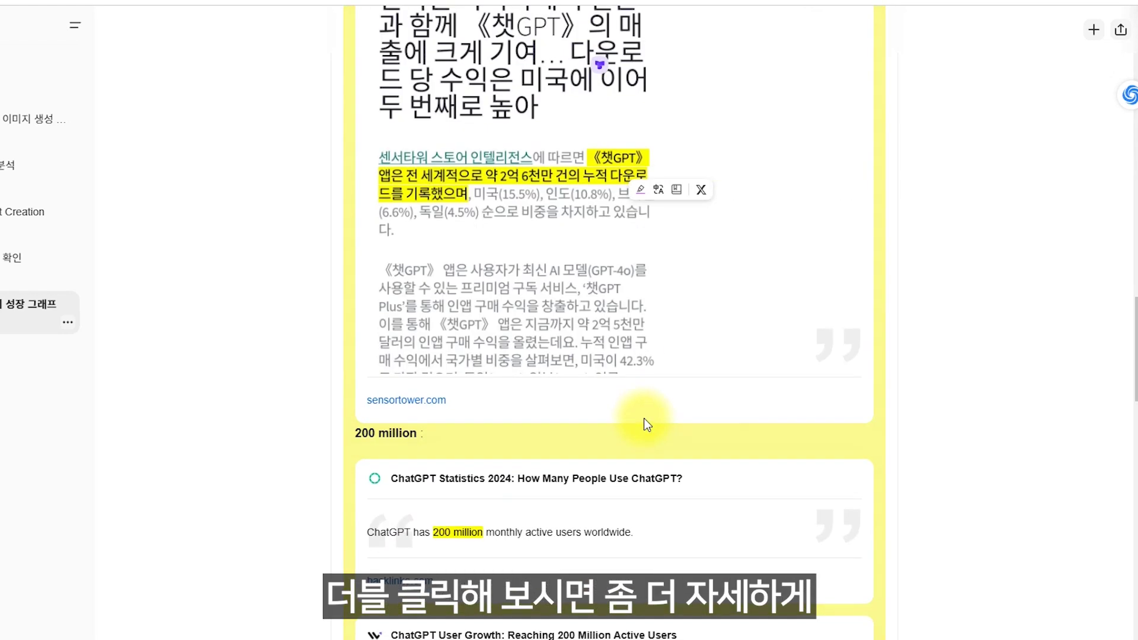
{"action": "scroll", "coordinate": [643, 418], "scroll_direction": "up", "scroll_amount": 5}
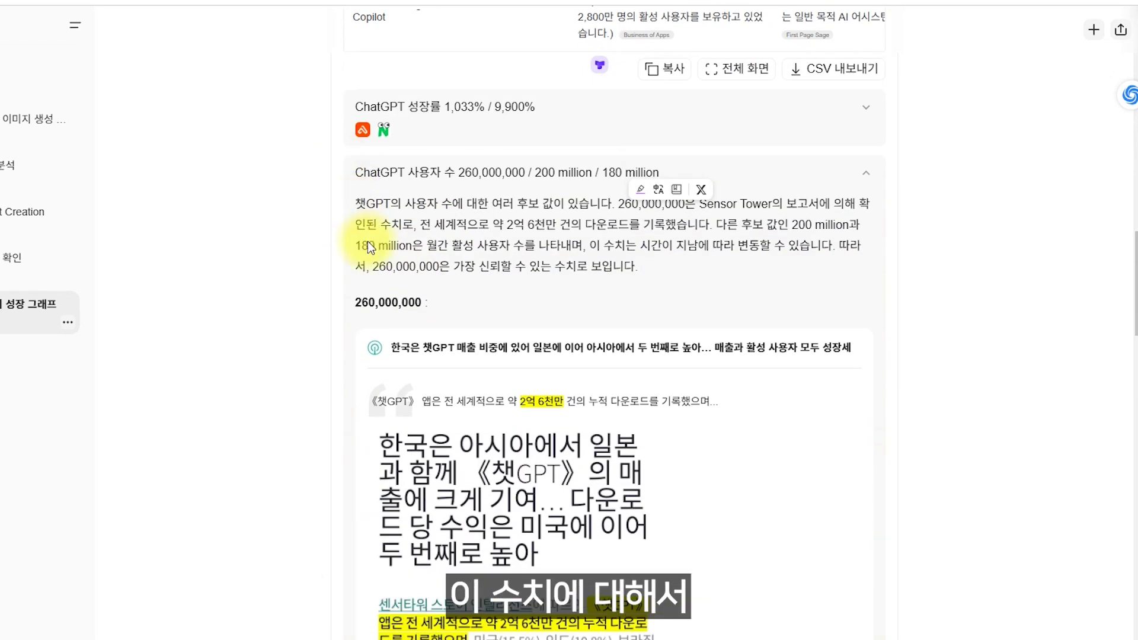
{"action": "scroll", "coordinate": [369, 243], "scroll_direction": "down", "scroll_amount": 10}
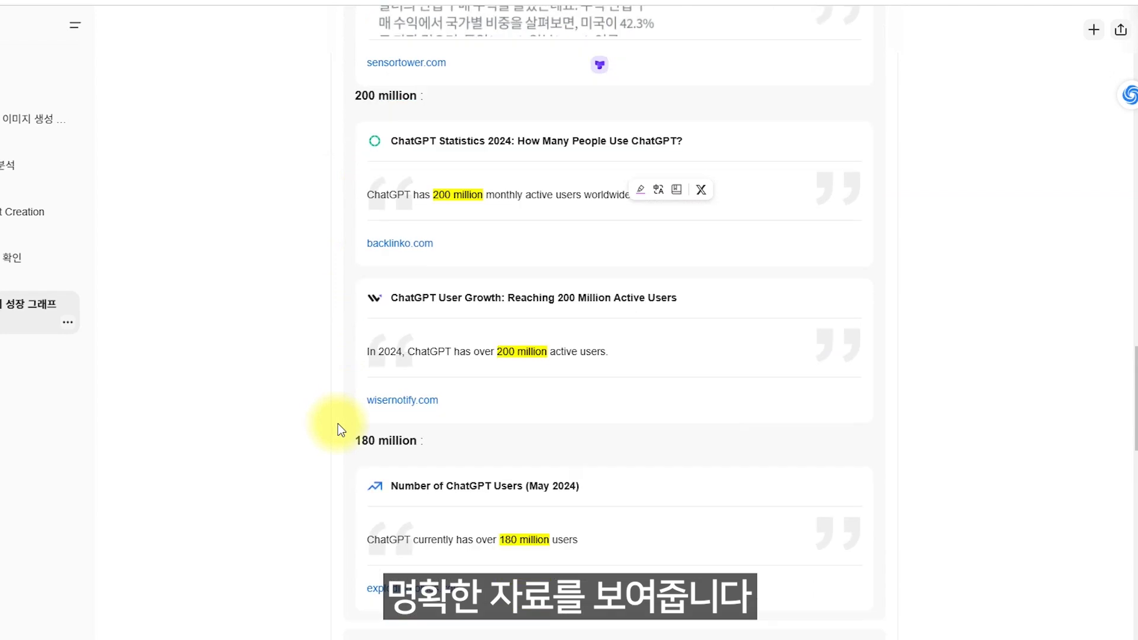
{"action": "scroll", "coordinate": [338, 424], "scroll_direction": "up", "scroll_amount": 10}
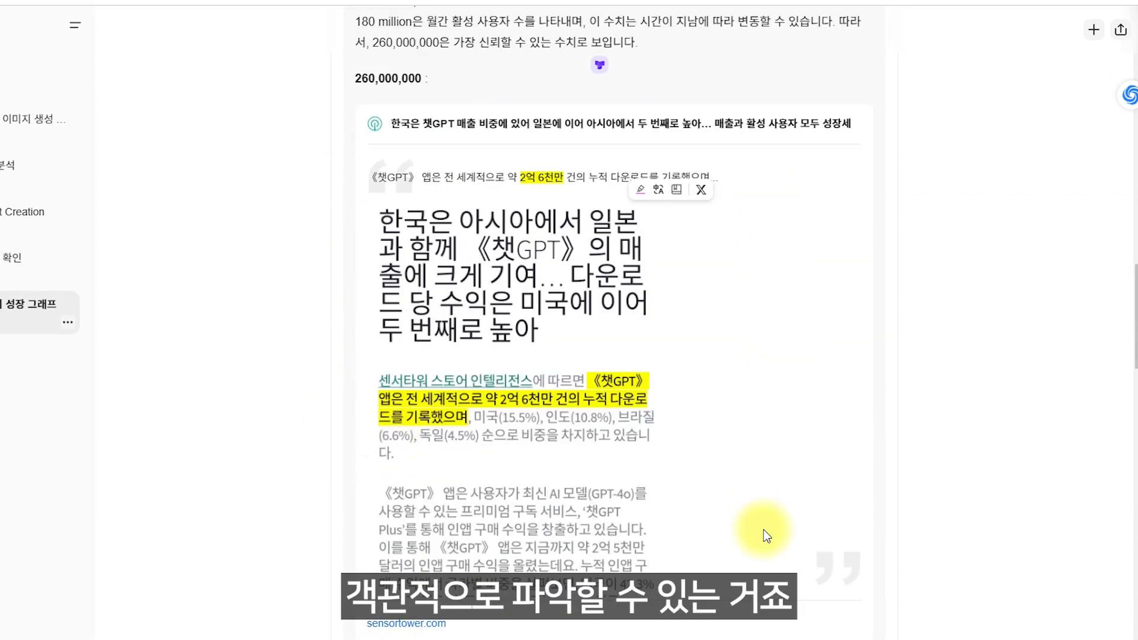
{"action": "scroll", "coordinate": [898, 479], "scroll_direction": "up", "scroll_amount": 10}
{"action": "scroll", "coordinate": [884, 472], "scroll_direction": "up", "scroll_amount": 3}
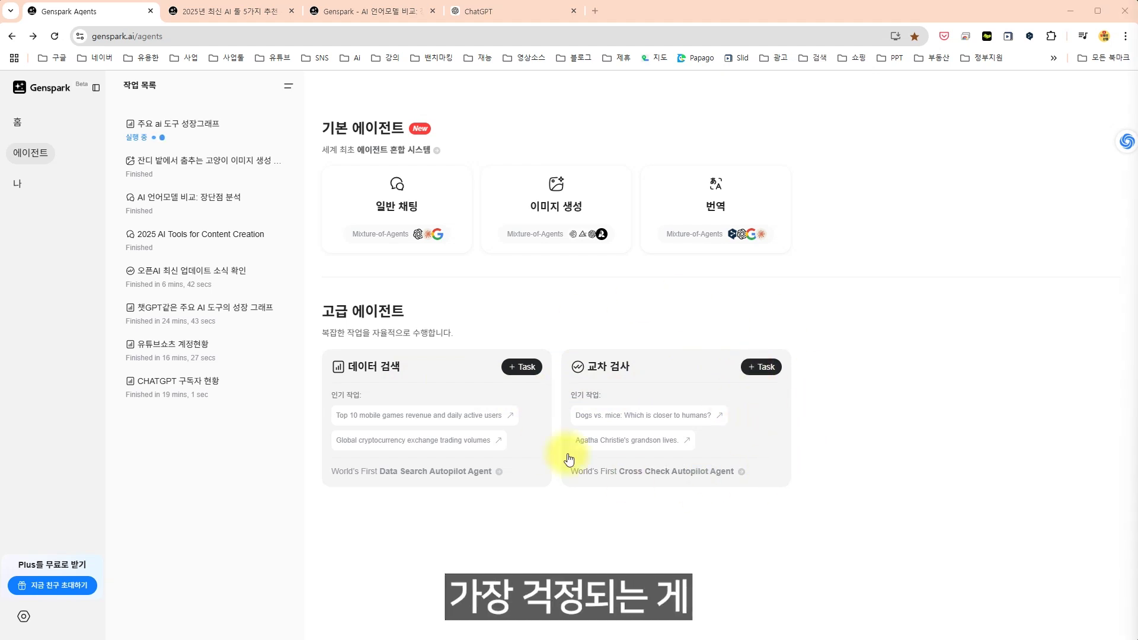
Submit a cross-check task asking for the three AI tools people use most in 2025
{"action": "left_click", "coordinate": [759, 367]}
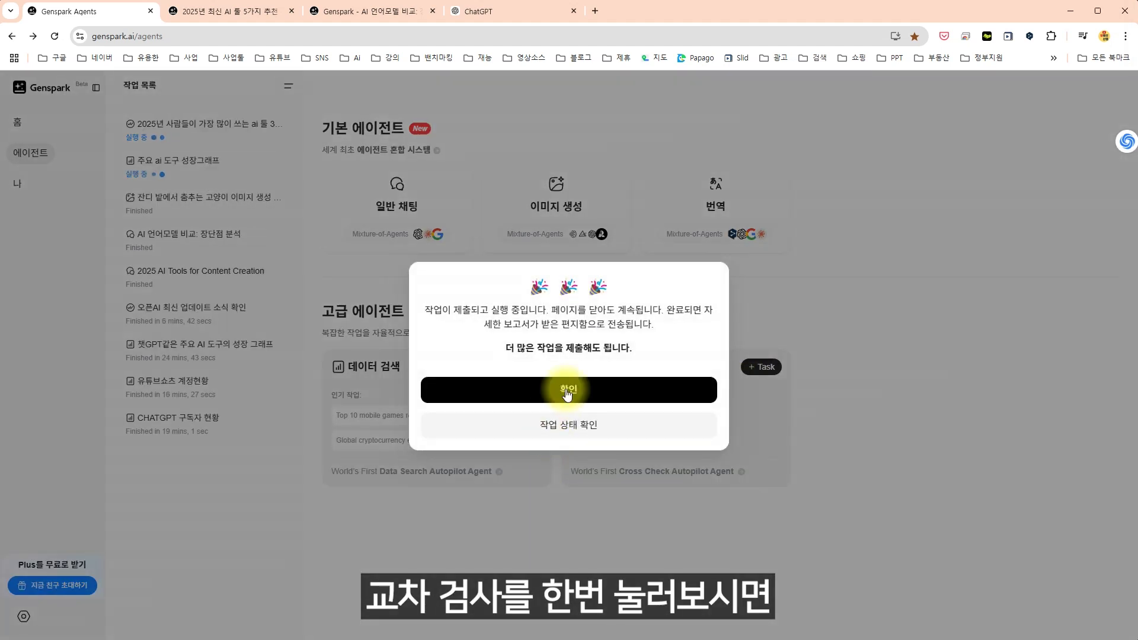
{"action": "left_click", "coordinate": [563, 386]}
Examine the cross-check report's quick answer, caution note, statement analysis, cross-checked sources and reflection sections
{"action": "scroll", "coordinate": [478, 452], "scroll_direction": "down", "scroll_amount": 3}
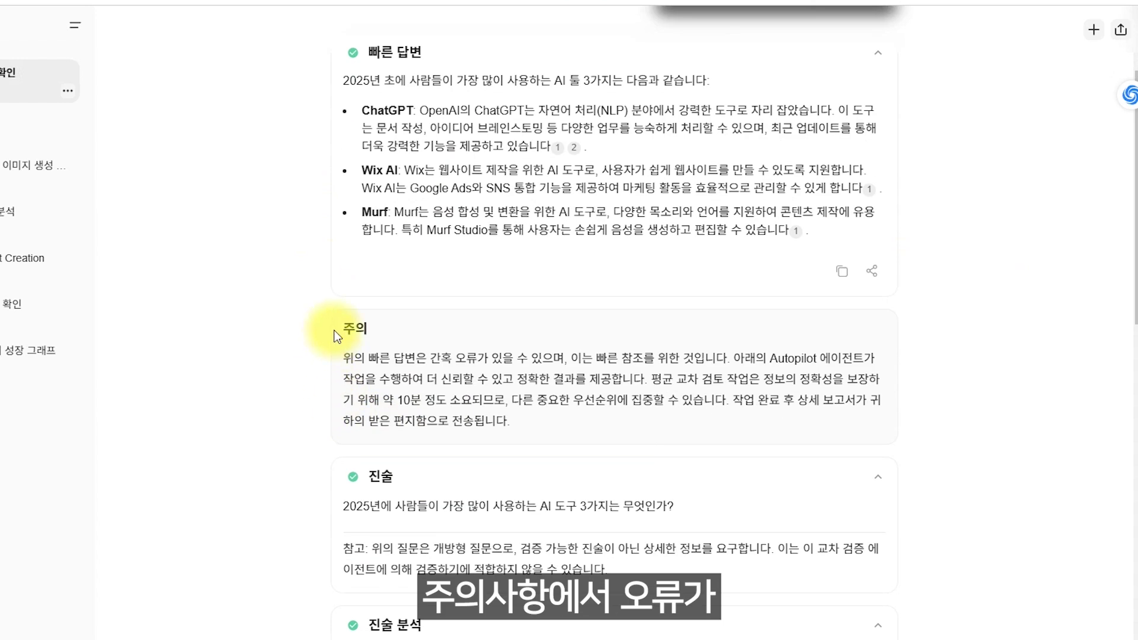
{"action": "left_click_drag", "start_coordinate": [402, 362], "coordinate": [654, 359]}
{"action": "scroll", "coordinate": [569, 433], "scroll_direction": "down", "scroll_amount": 4}
{"action": "scroll", "coordinate": [567, 439], "scroll_direction": "down", "scroll_amount": 3}
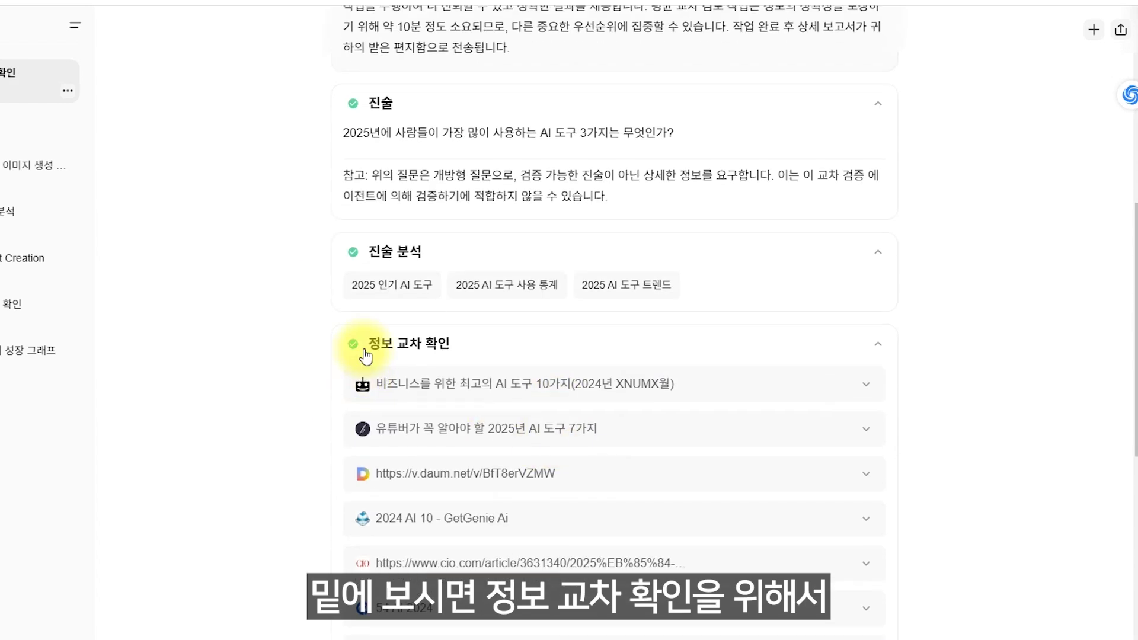
{"action": "scroll", "coordinate": [622, 357], "scroll_direction": "down", "scroll_amount": 3}
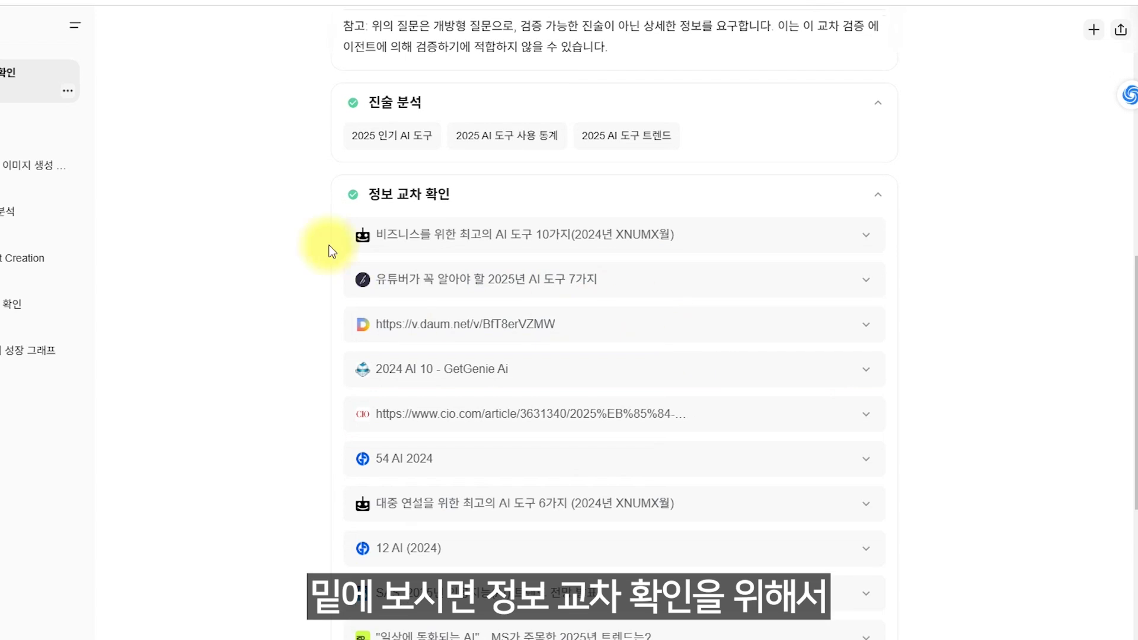
{"action": "scroll", "coordinate": [326, 419], "scroll_direction": "down", "scroll_amount": 4}
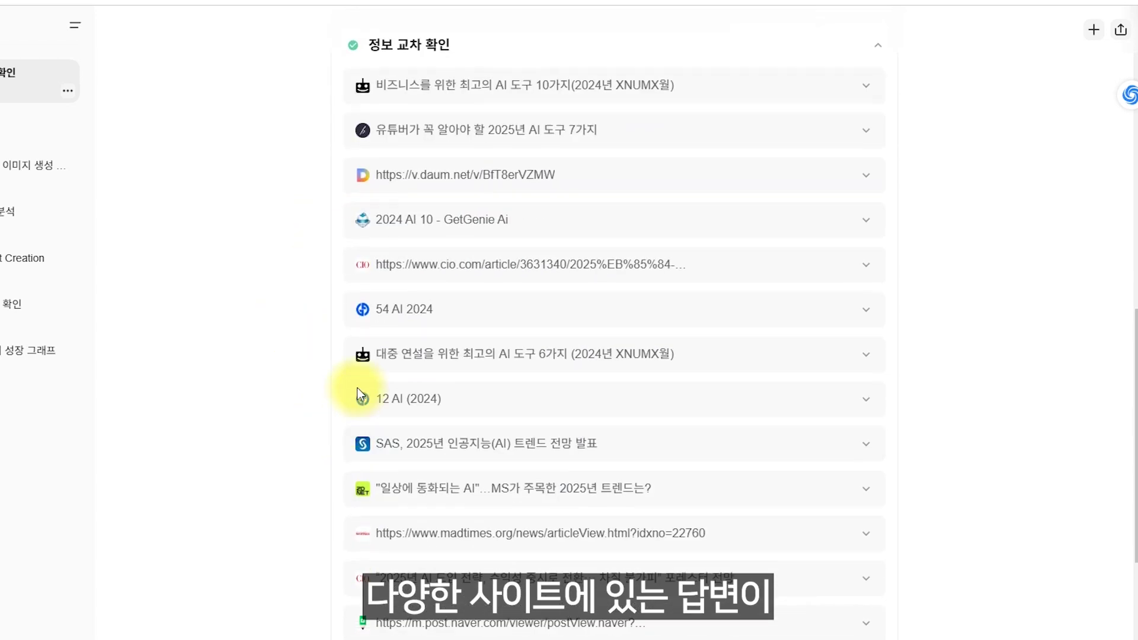
{"action": "scroll", "coordinate": [359, 479], "scroll_direction": "down", "scroll_amount": 15}
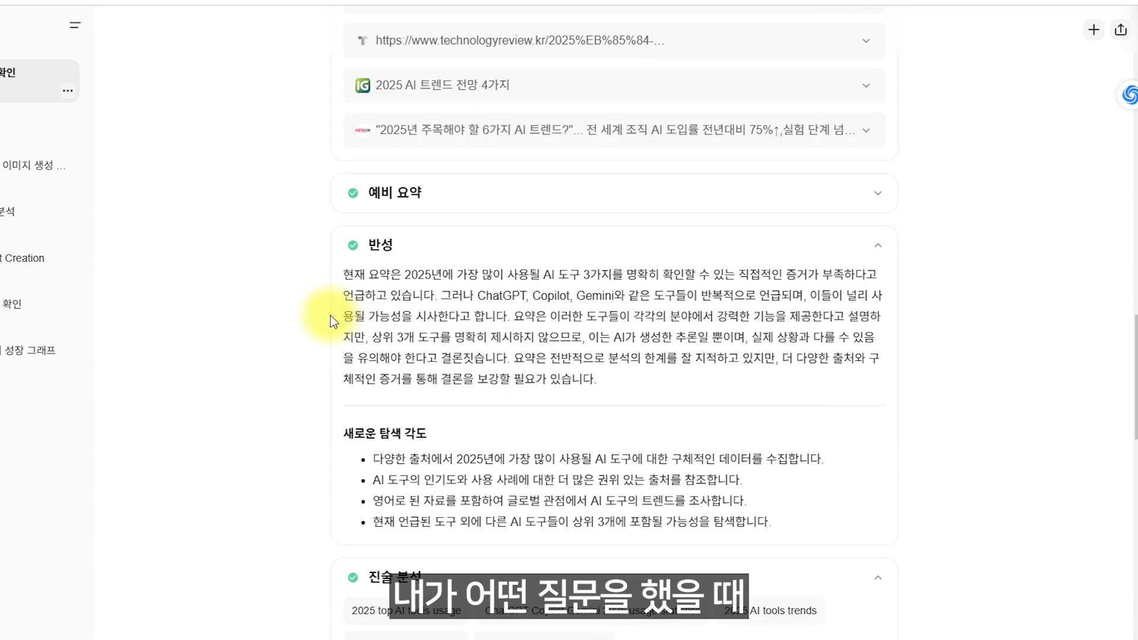
{"action": "scroll", "coordinate": [545, 429], "scroll_direction": "down", "scroll_amount": 3}
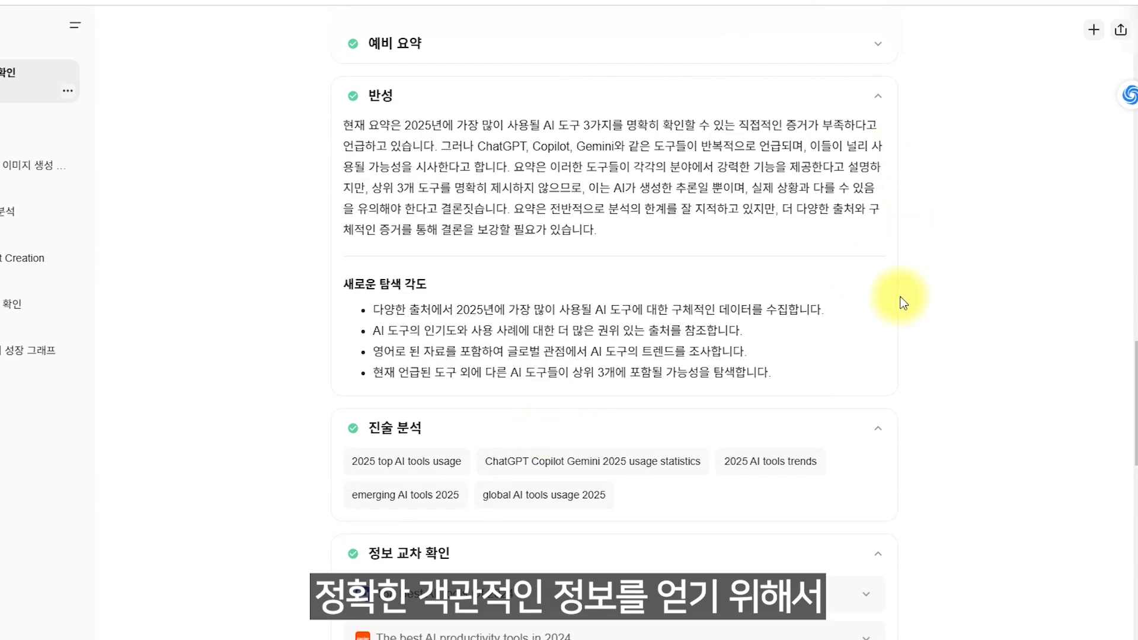
{"action": "scroll", "coordinate": [898, 361], "scroll_direction": "down", "scroll_amount": 5}
{"action": "scroll", "coordinate": [898, 363], "scroll_direction": "down", "scroll_amount": 13}
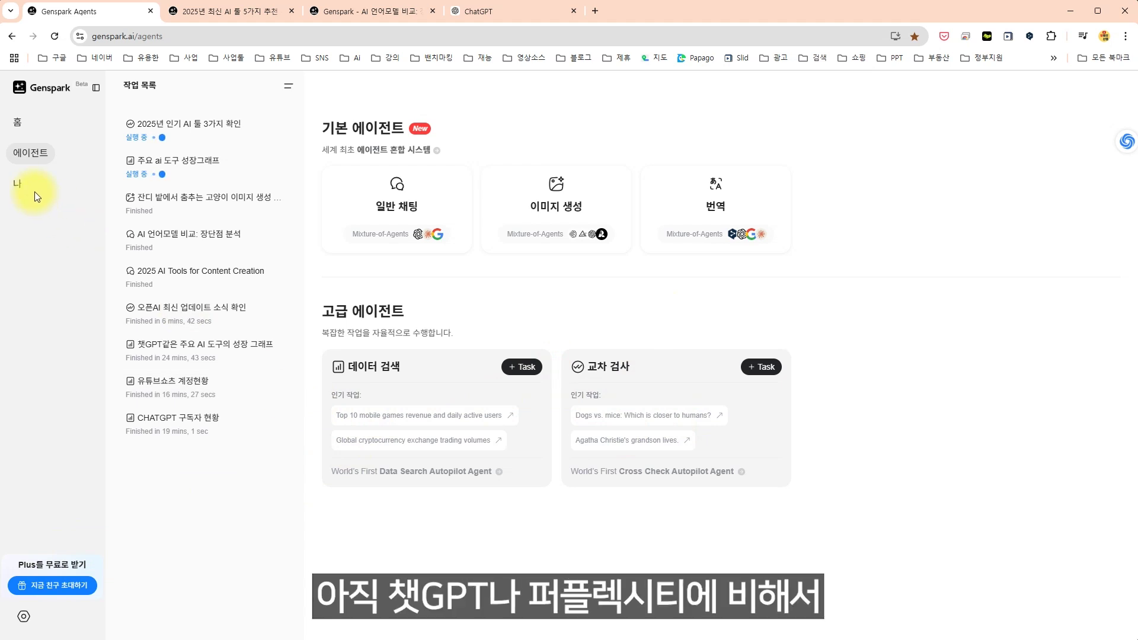
Open the personal page and review the history of past searches by date
{"action": "left_click", "coordinate": [18, 185]}
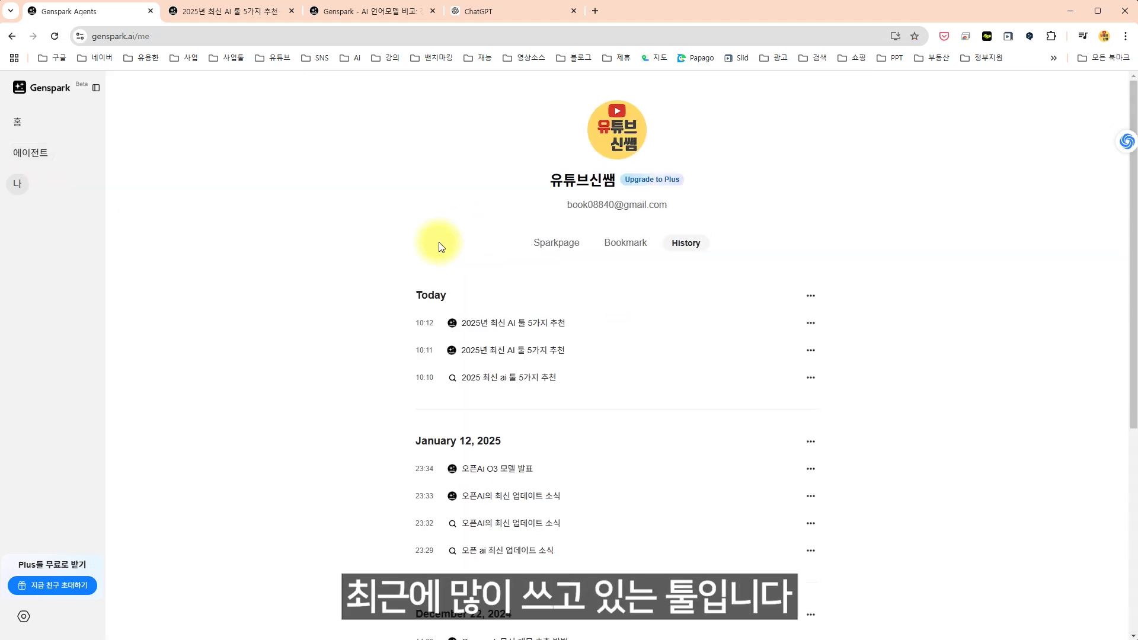
{"action": "scroll", "coordinate": [353, 284], "scroll_direction": "down", "scroll_amount": 2}
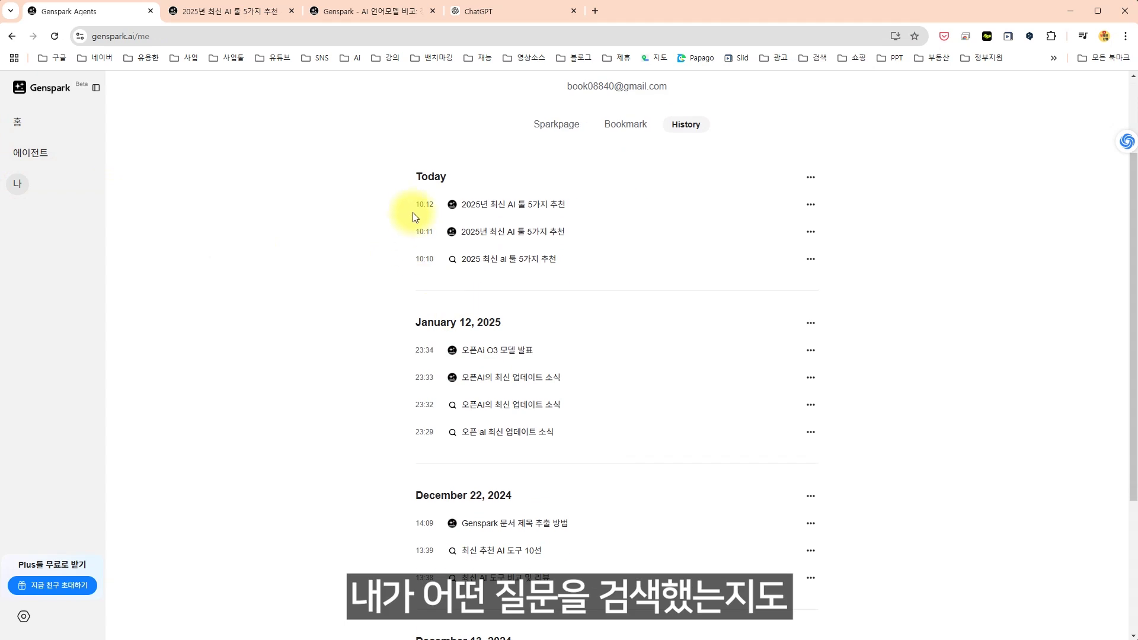
Review the older entries in the search history and return to the Genspark home page
{"action": "scroll", "coordinate": [411, 487], "scroll_direction": "down", "scroll_amount": 3}
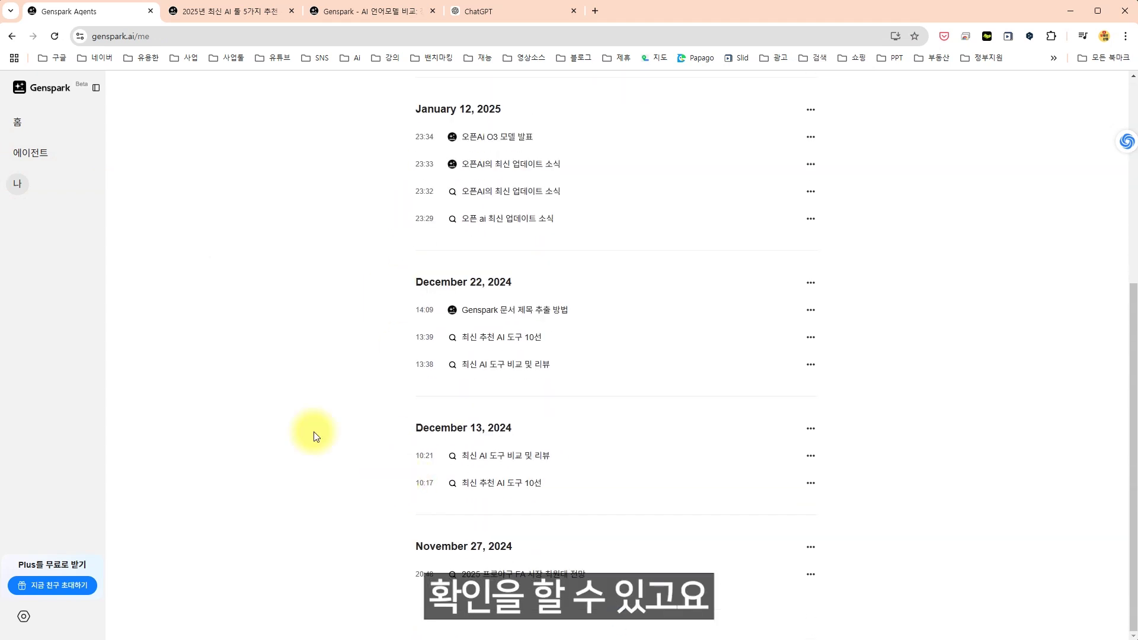
{"action": "left_click", "coordinate": [24, 123]}
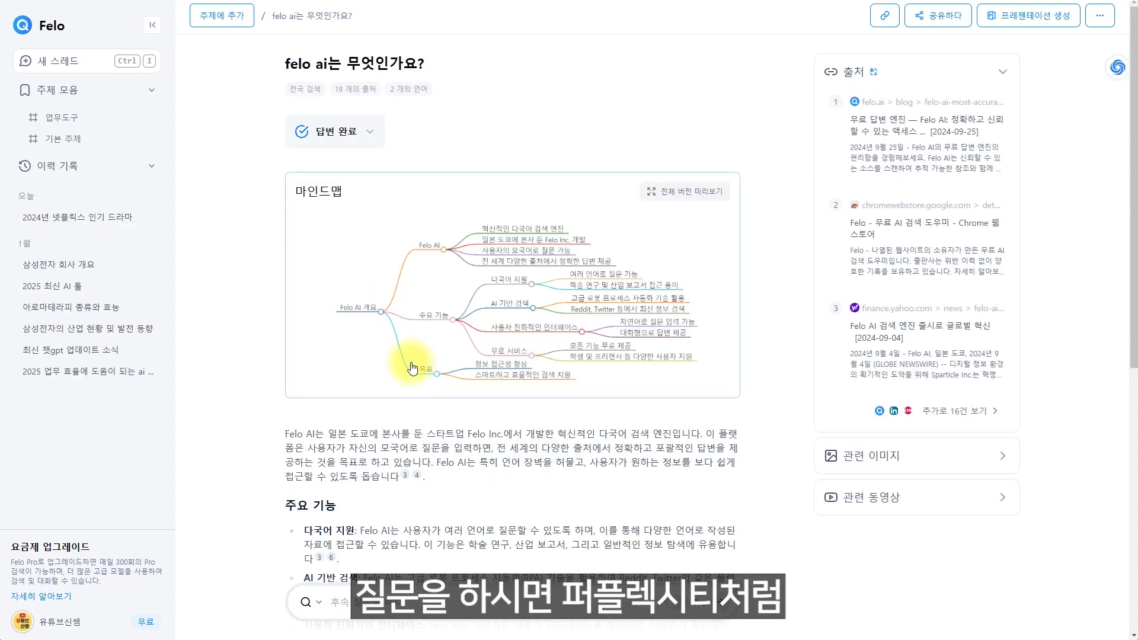
Switch to Felo and read the answer to "felo ai는 무엇인가요?", previewing the cited source for the multilingual support feature
{"action": "scroll", "coordinate": [324, 300], "scroll_direction": "down", "scroll_amount": 1}
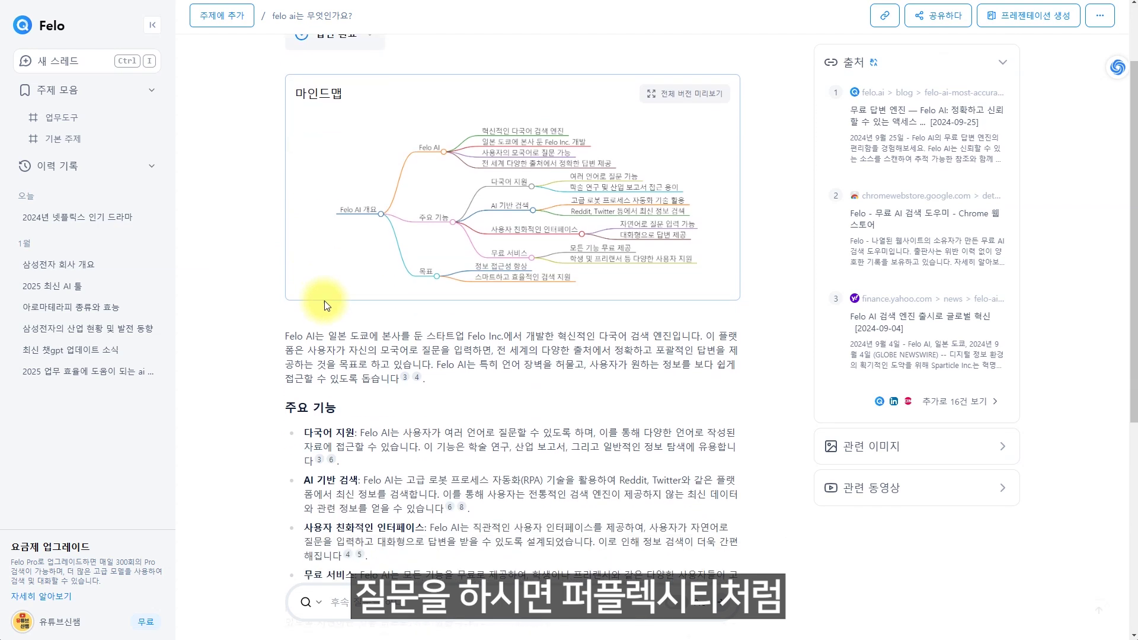
{"action": "scroll", "coordinate": [324, 300], "scroll_direction": "up", "scroll_amount": 1}
{"action": "scroll", "coordinate": [278, 468], "scroll_direction": "down", "scroll_amount": 3}
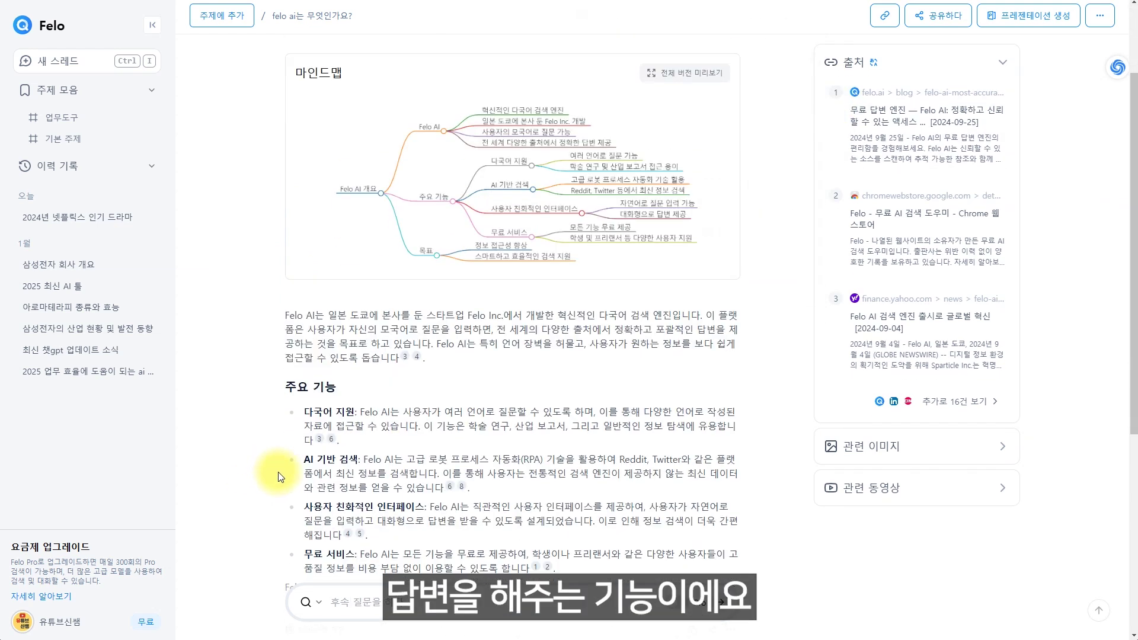
{"action": "mouse_move", "coordinate": [321, 386]}
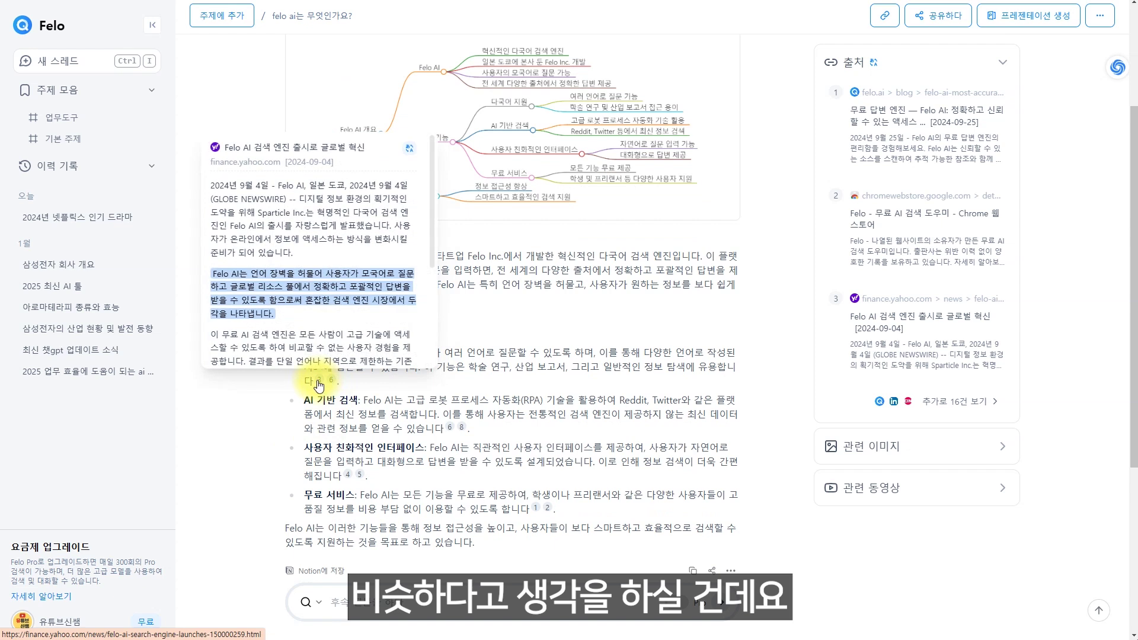
{"action": "scroll", "coordinate": [319, 386], "scroll_direction": "down", "scroll_amount": 1}
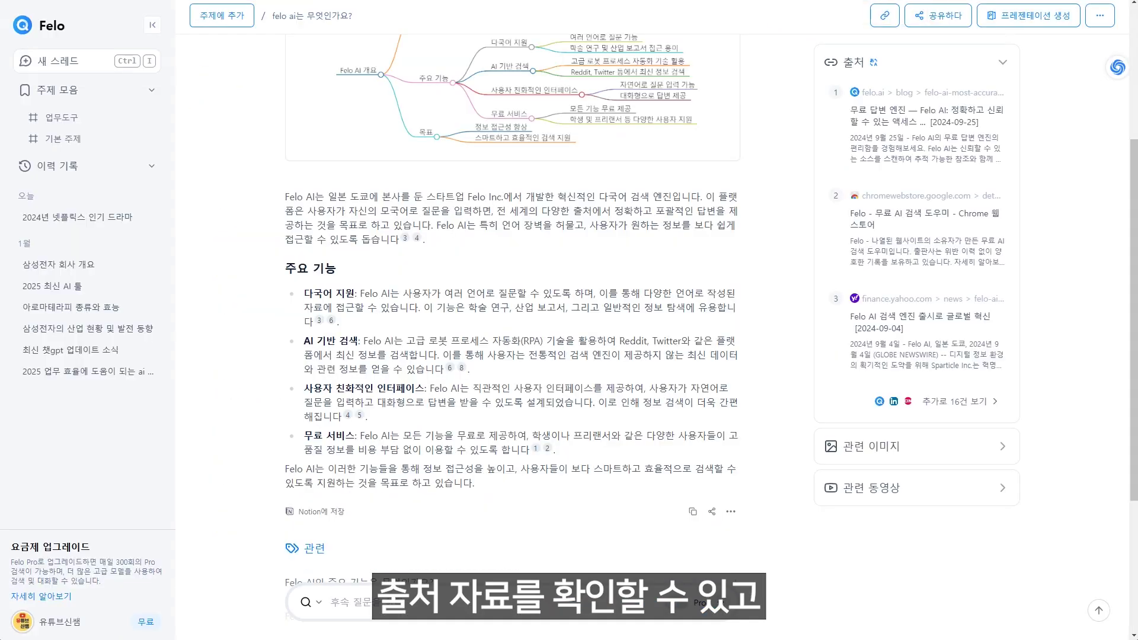
{"action": "scroll", "coordinate": [819, 330], "scroll_direction": "up", "scroll_amount": 1}
Expand the related images and related videos of the Felo AI answer and look through them
{"action": "left_click", "coordinate": [933, 453]}
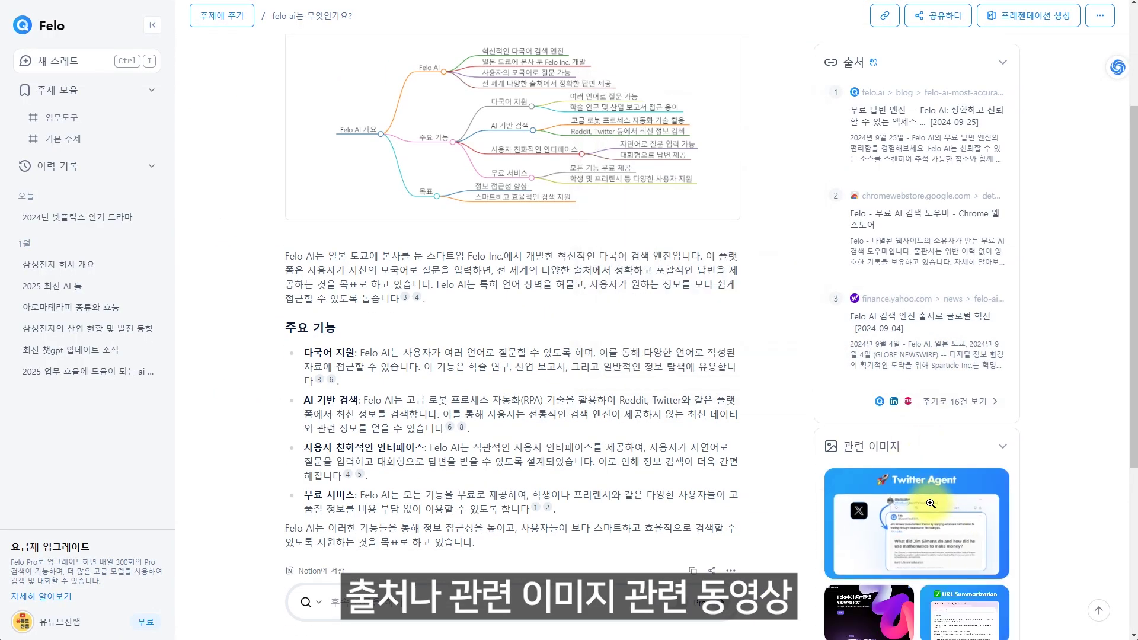
{"action": "scroll", "coordinate": [927, 504], "scroll_direction": "down", "scroll_amount": 5}
{"action": "left_click", "coordinate": [882, 486]}
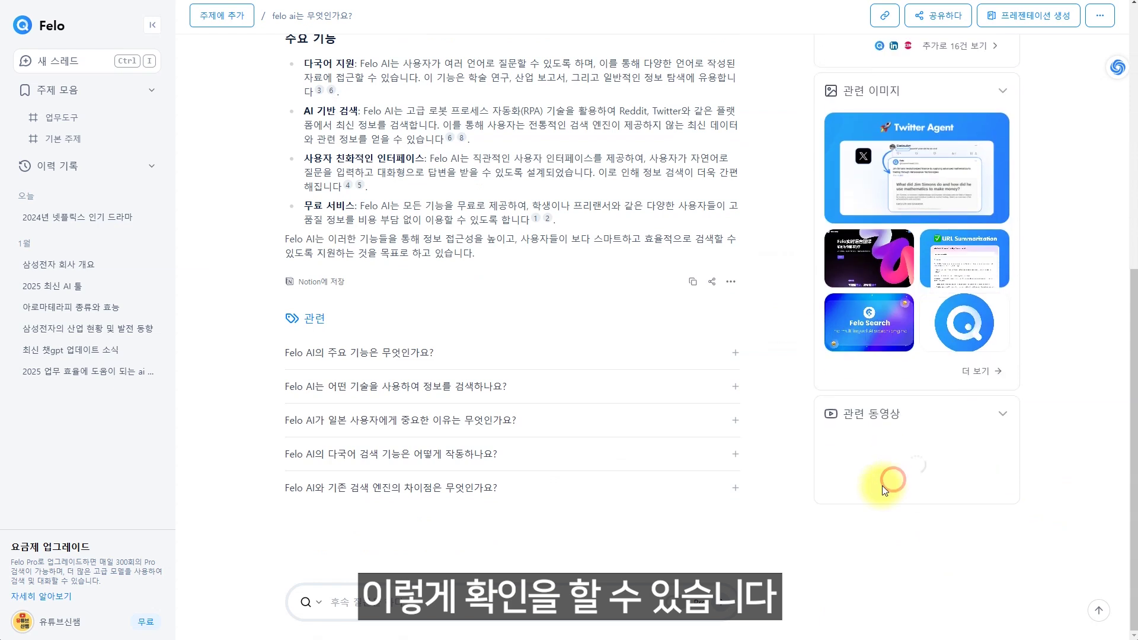
{"action": "scroll", "coordinate": [568, 481], "scroll_direction": "up", "scroll_amount": 4}
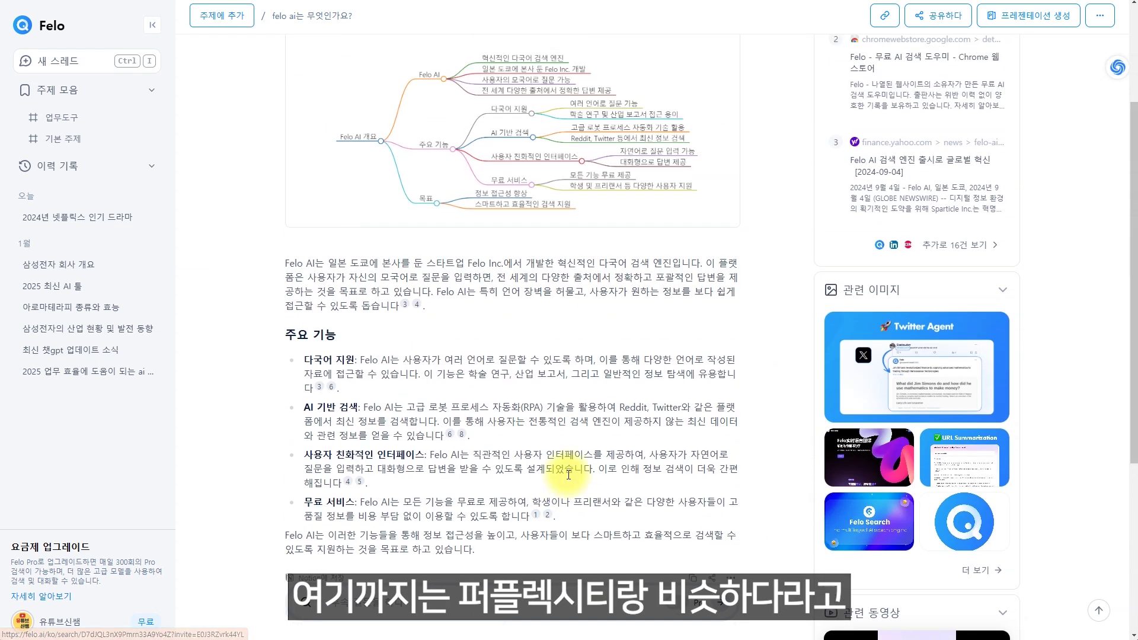
{"action": "scroll", "coordinate": [572, 479], "scroll_direction": "down", "scroll_amount": 4}
View the Felo AI answer's mind map in the full-size preview and close it
{"action": "scroll", "coordinate": [573, 477], "scroll_direction": "up", "scroll_amount": 3}
{"action": "scroll", "coordinate": [573, 481], "scroll_direction": "up", "scroll_amount": 4}
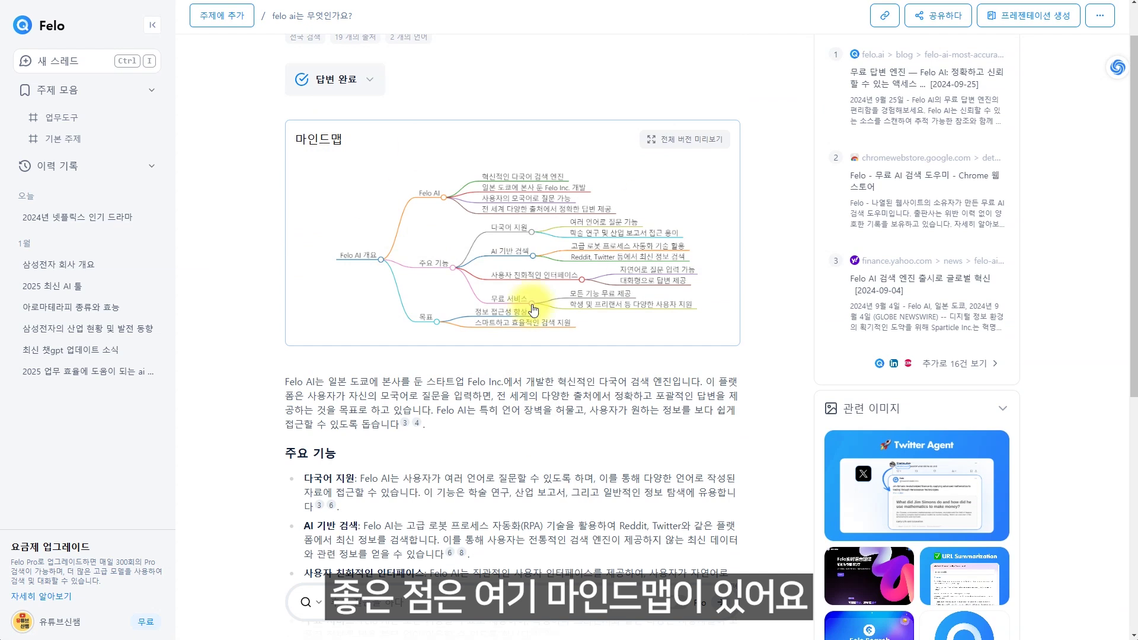
{"action": "left_click", "coordinate": [674, 138]}
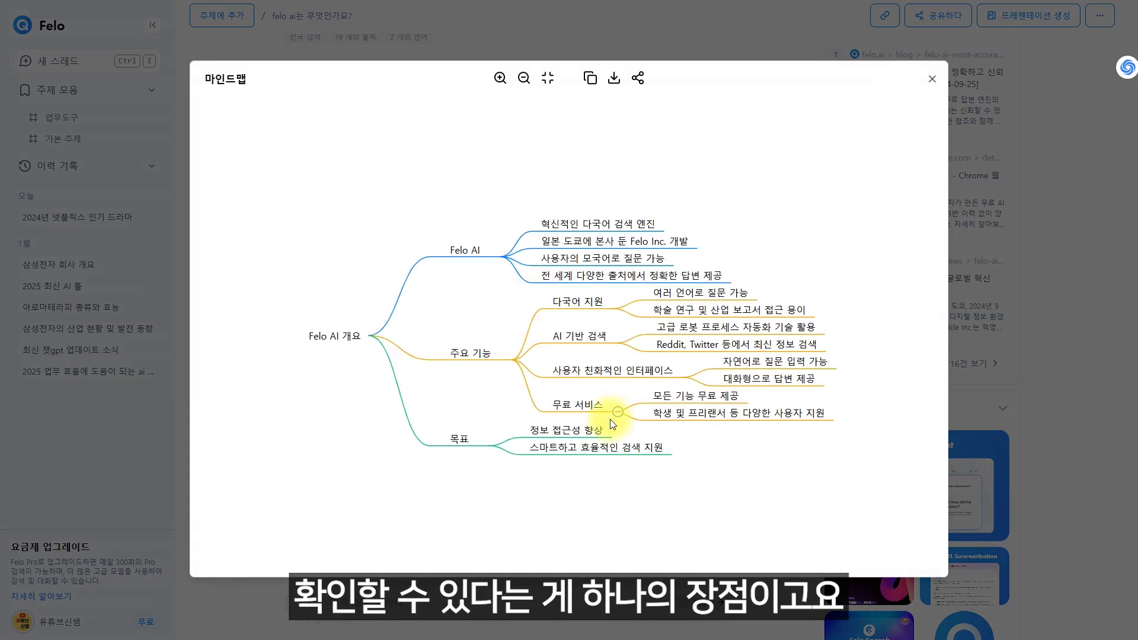
{"action": "left_click", "coordinate": [936, 79]}
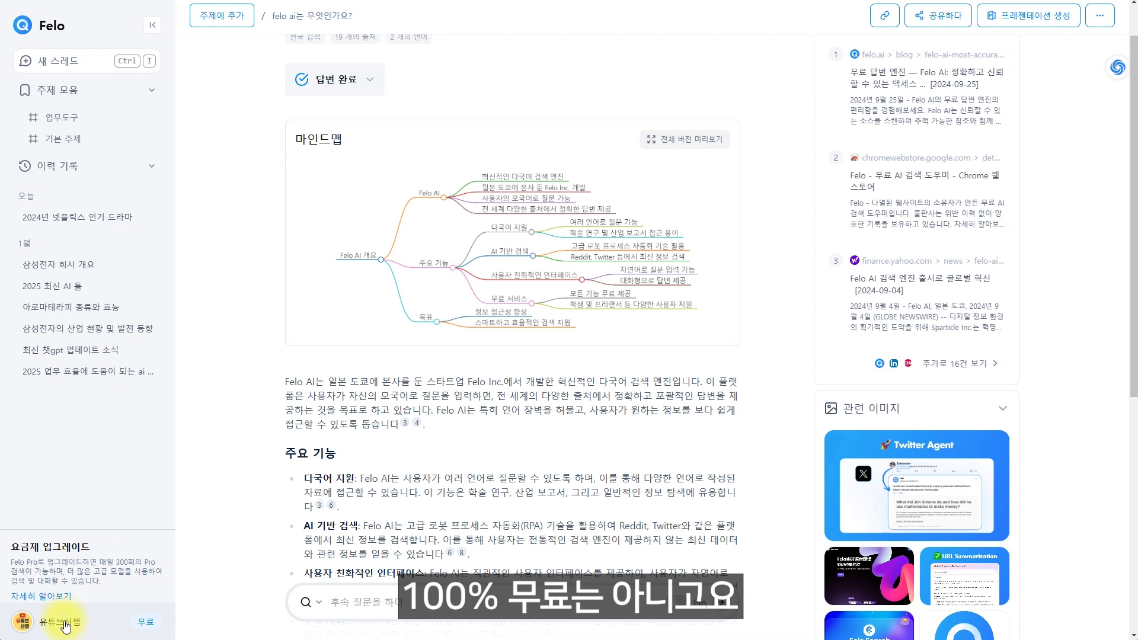
Open the user settings and check the free plan's allowances for Pro search, file analysis and PowerPoint generation
{"action": "left_click", "coordinate": [61, 624]}
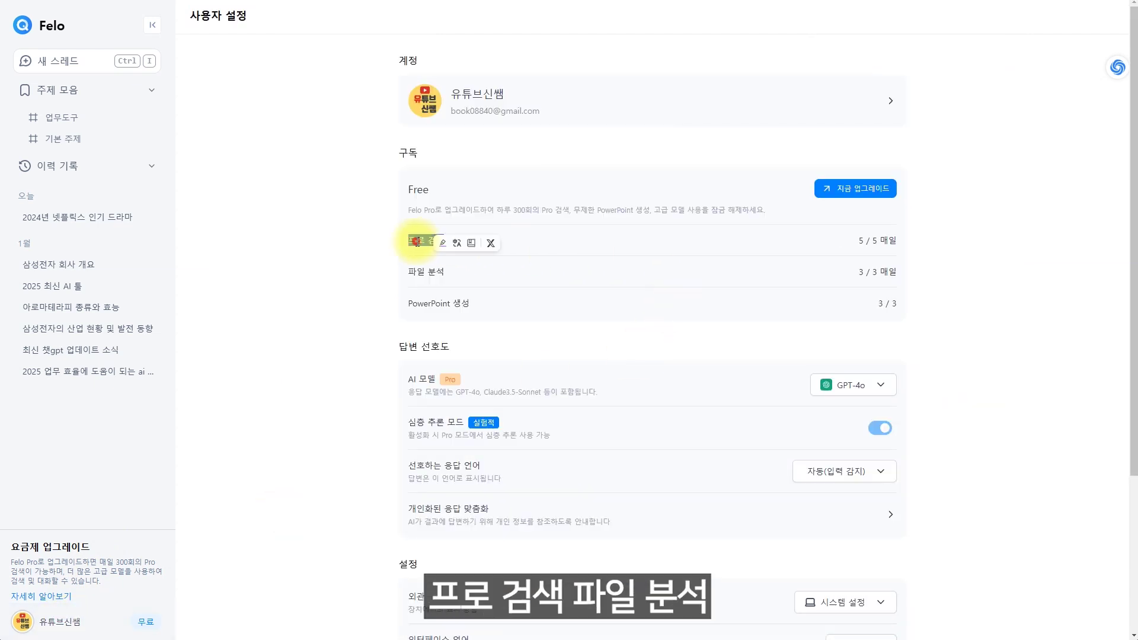
{"action": "triple_click", "coordinate": [424, 274]}
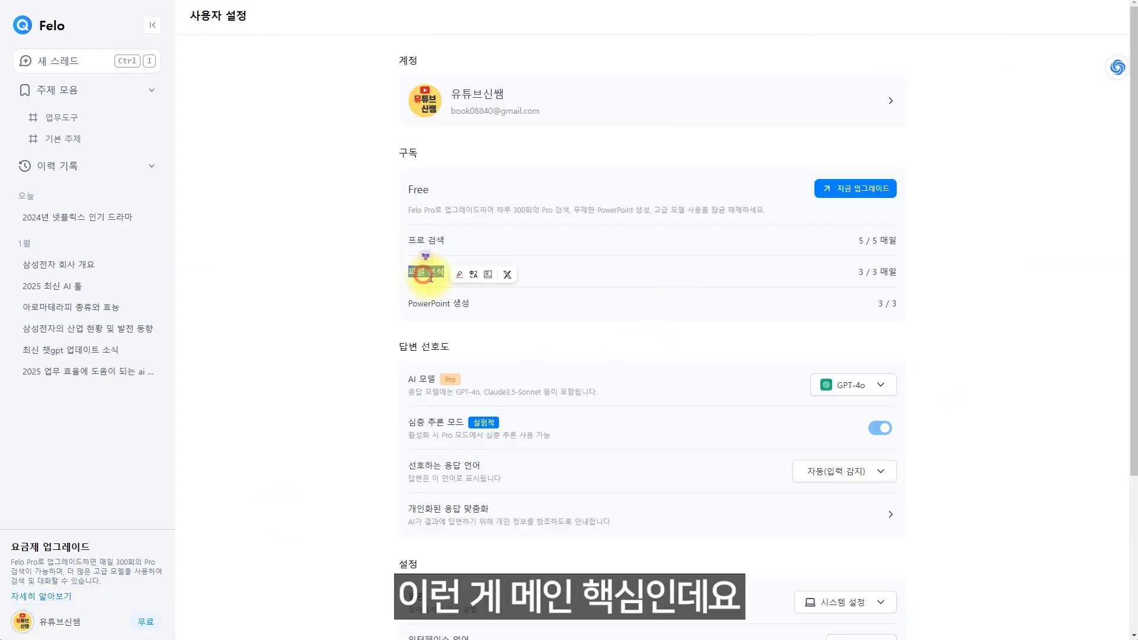
{"action": "triple_click", "coordinate": [857, 242]}
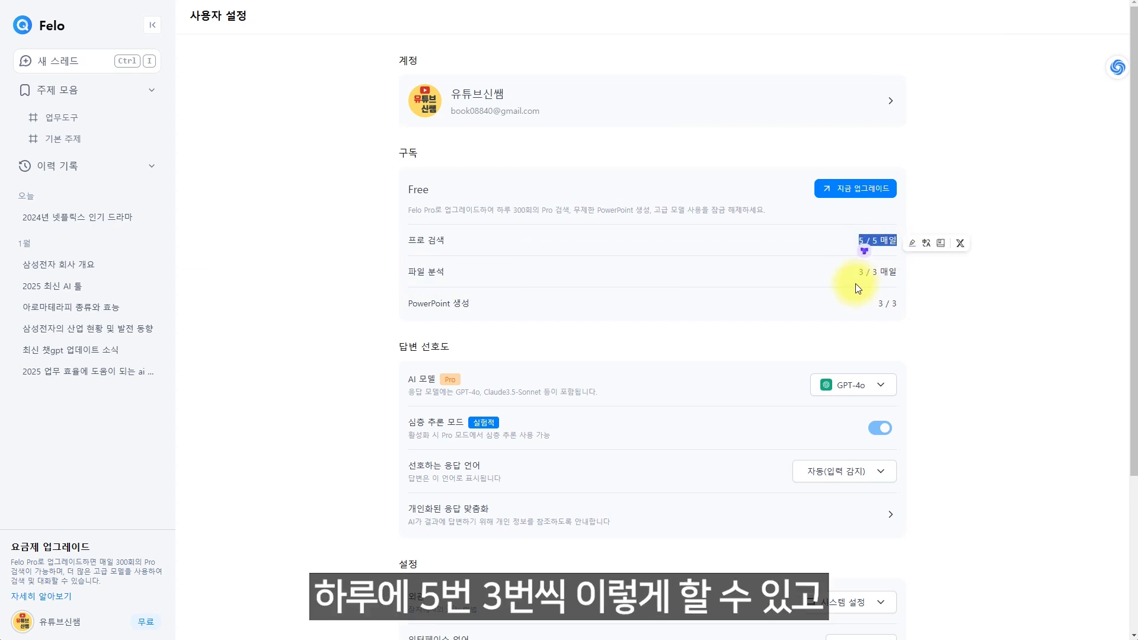
{"action": "left_click_drag", "start_coordinate": [849, 279], "coordinate": [907, 282]}
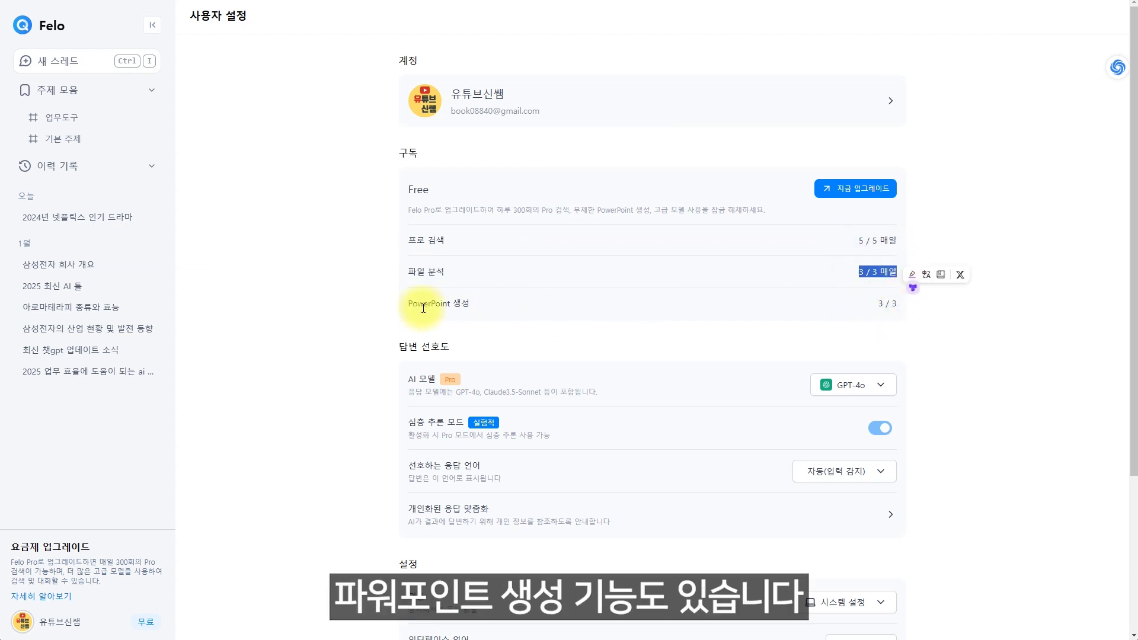
{"action": "left_click", "coordinate": [898, 318]}
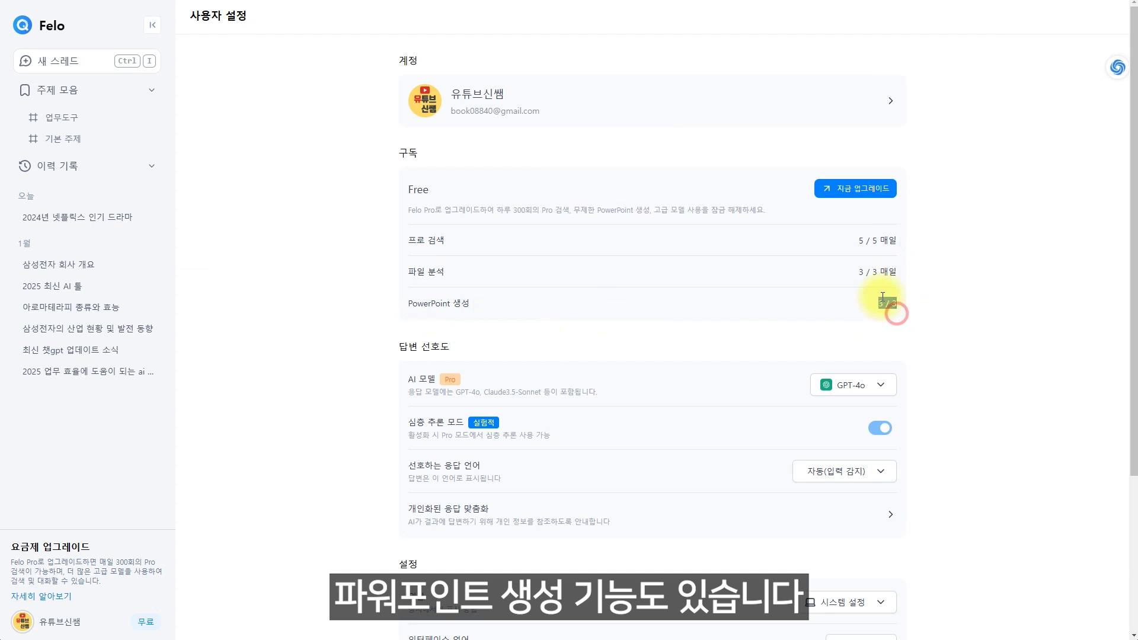
{"action": "left_click", "coordinate": [969, 358]}
Look over the selectable AI answer models and compare the Felo Pro subscription plans with the free plan
{"action": "scroll", "coordinate": [928, 406], "scroll_direction": "down", "scroll_amount": 1}
{"action": "left_click", "coordinate": [872, 324]}
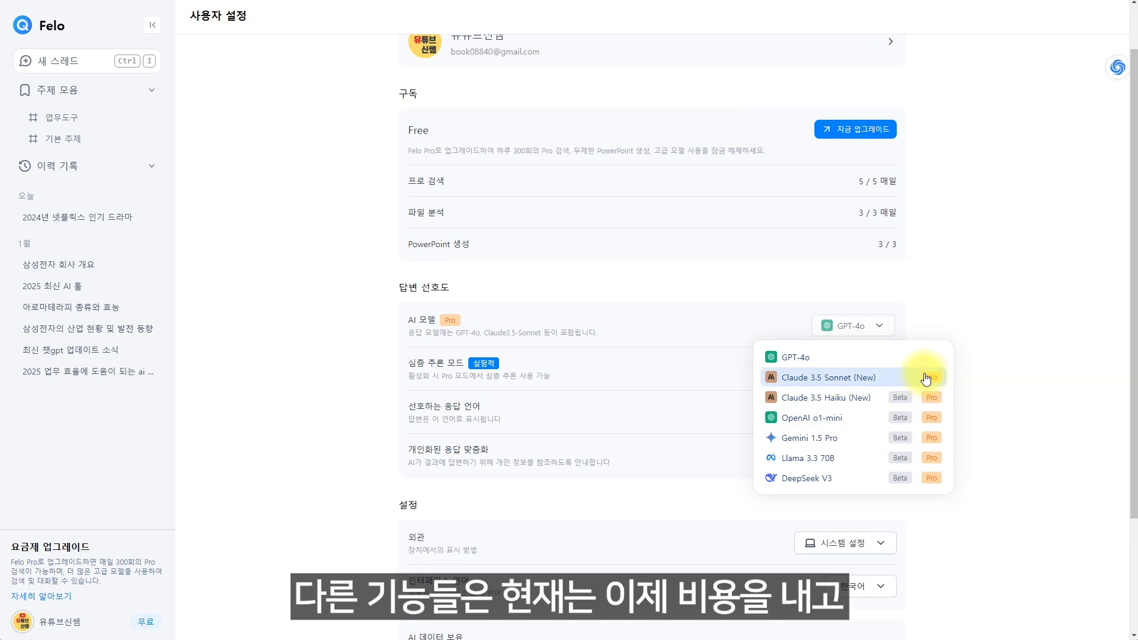
{"action": "left_click", "coordinate": [1019, 485]}
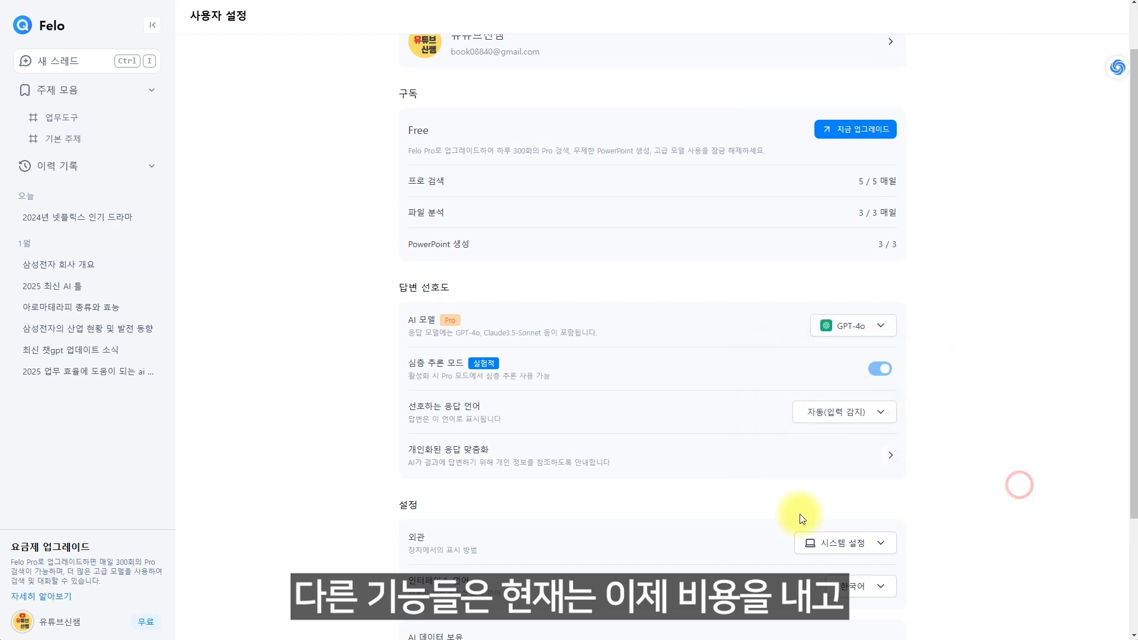
{"action": "left_click", "coordinate": [145, 624]}
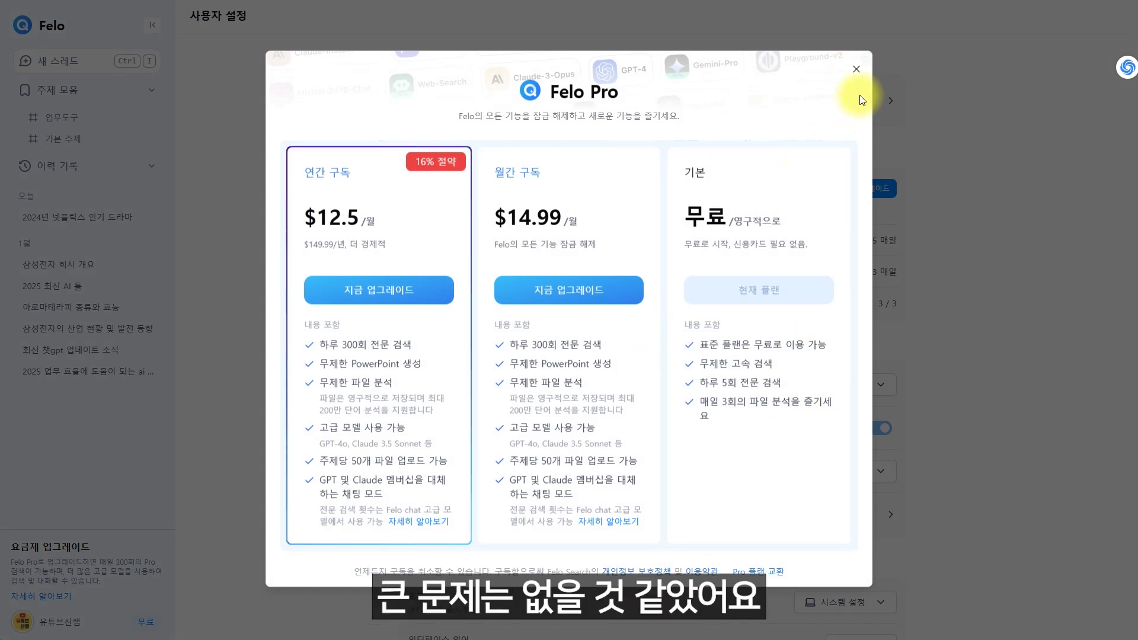
{"action": "left_click", "coordinate": [860, 71]}
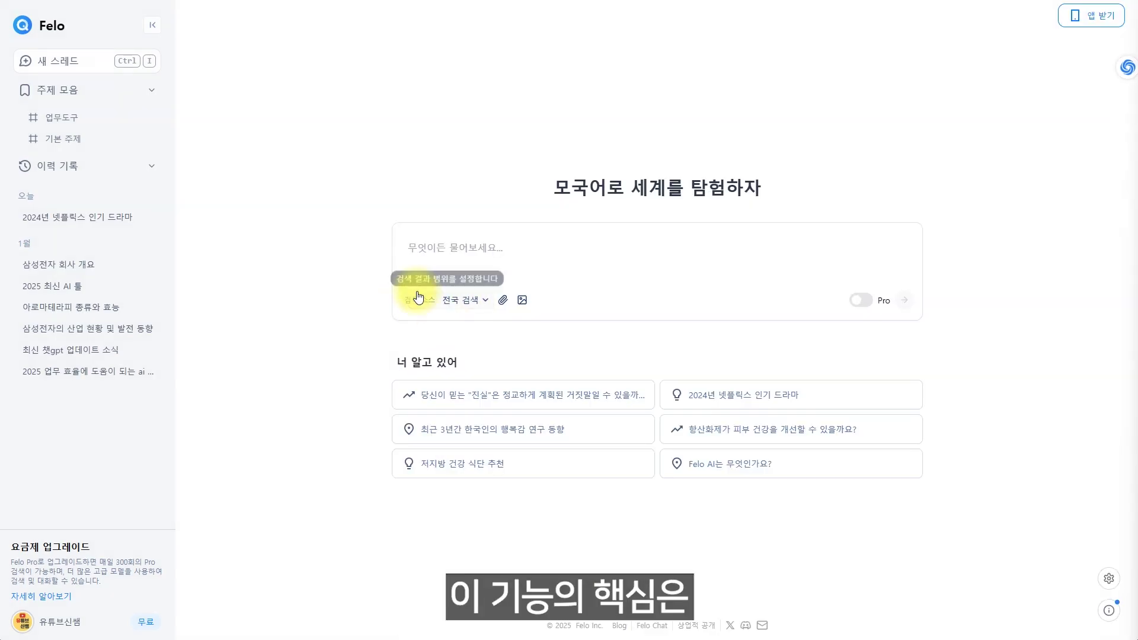
Choose the search agent (검색 에이전트) as the search scope and browse its recommended template categories
{"action": "left_click", "coordinate": [476, 303]}
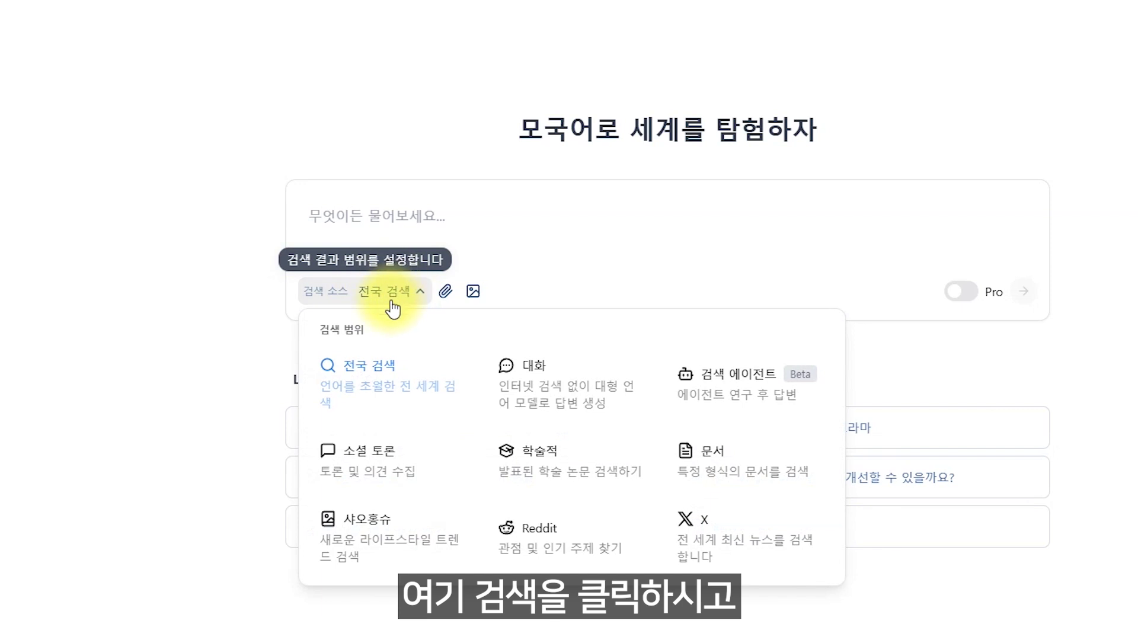
{"action": "left_click", "coordinate": [742, 402]}
{"action": "left_click", "coordinate": [355, 246]}
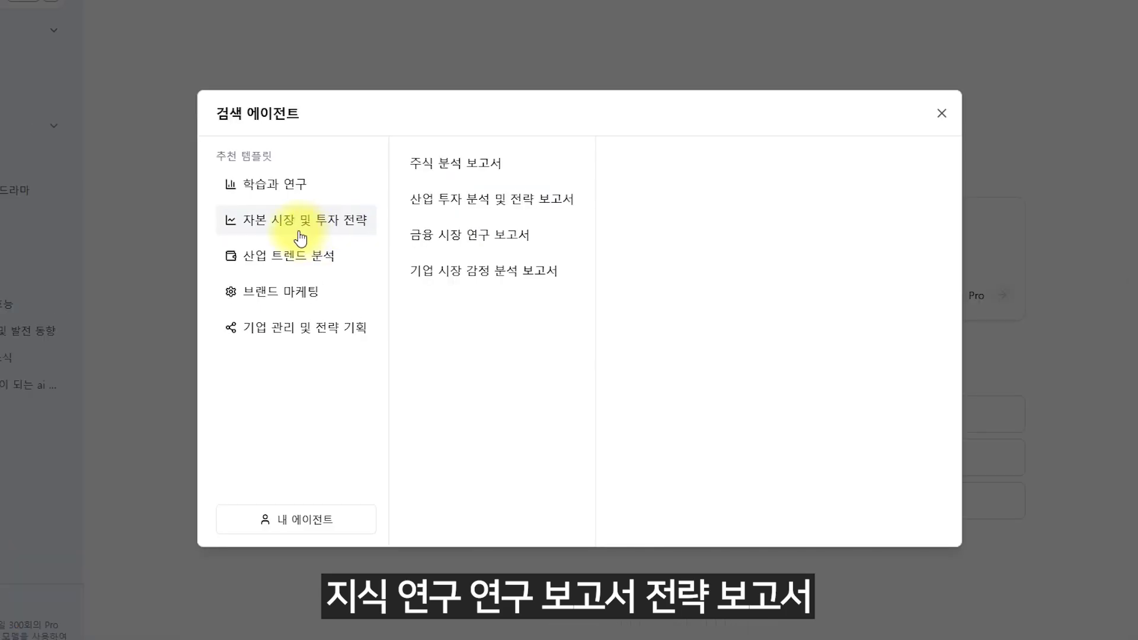
{"action": "left_click", "coordinate": [295, 257]}
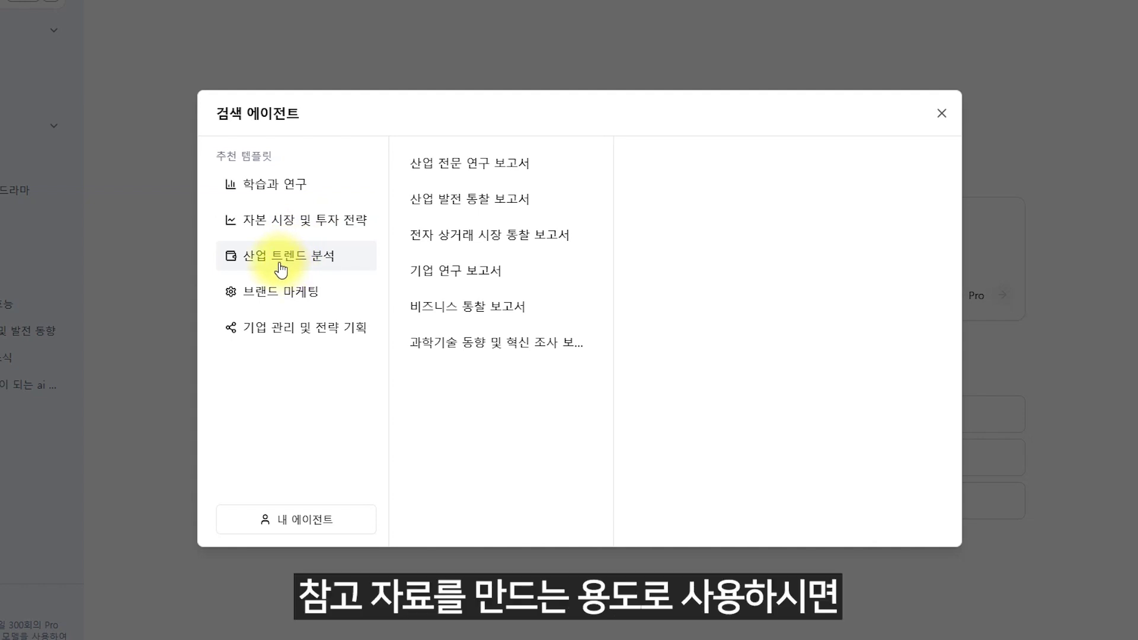
{"action": "left_click", "coordinate": [280, 293]}
{"action": "left_click", "coordinate": [279, 221]}
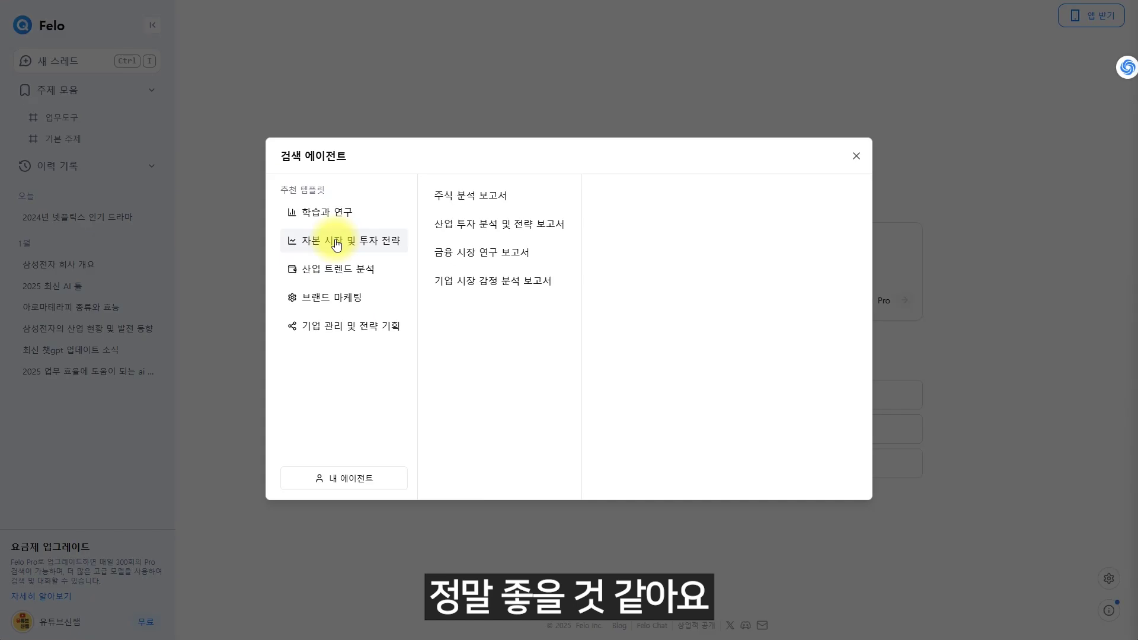
Apply the company research report template (기업 연구 보고서) from the industry trend analysis category
{"action": "left_click", "coordinate": [277, 255]}
{"action": "mouse_move", "coordinate": [444, 279]}
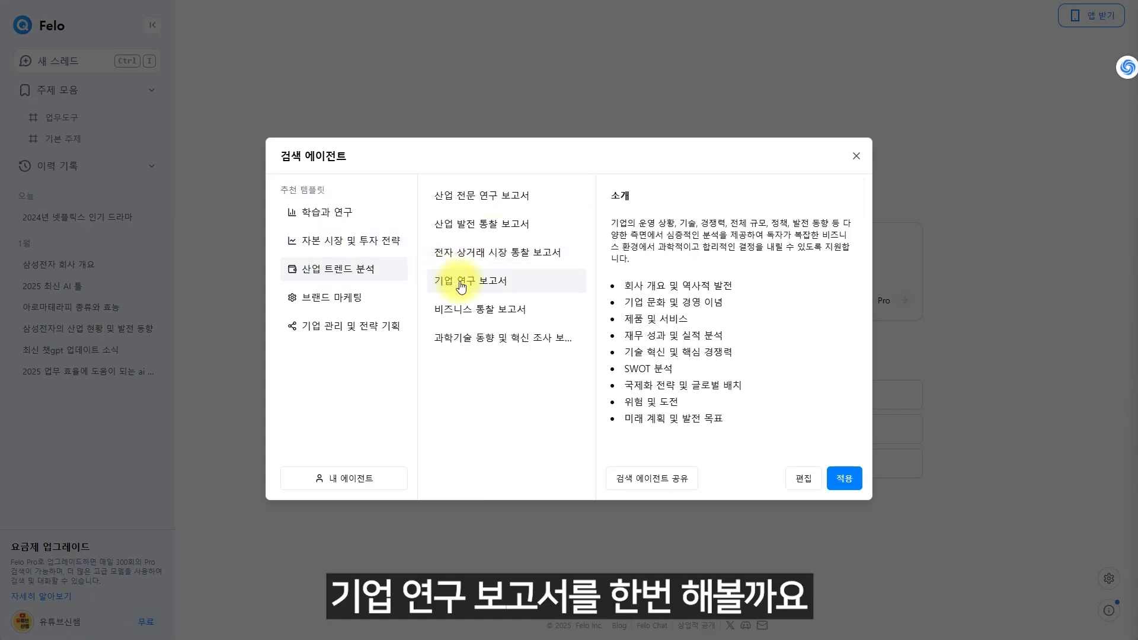
{"action": "left_click", "coordinate": [496, 288]}
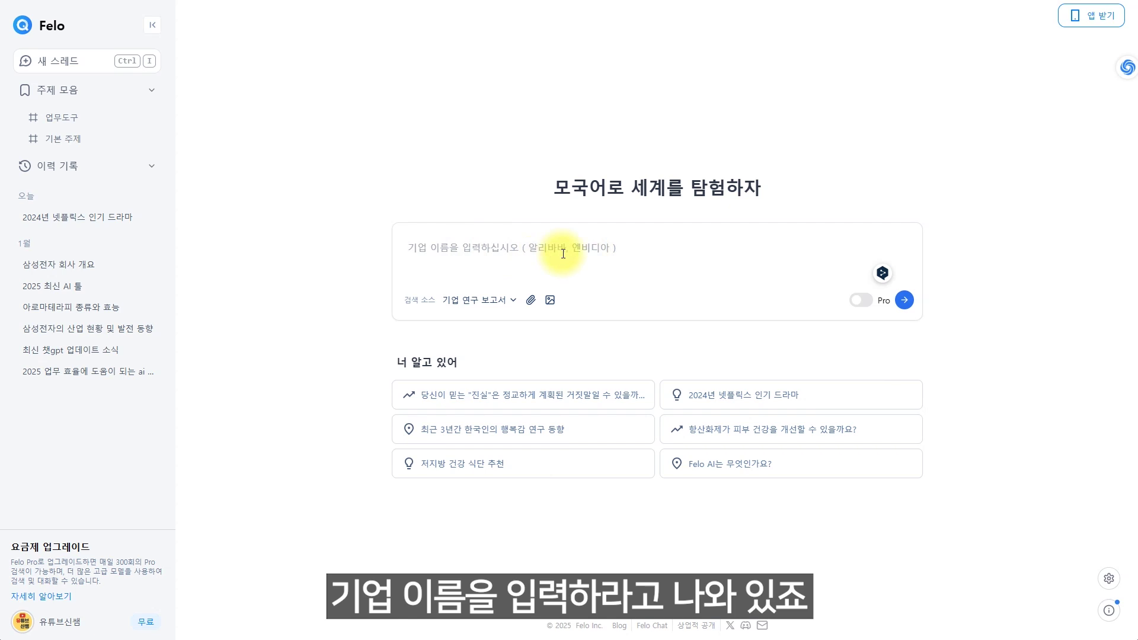
Enter 테슬라 as the company name and run the planned research steps without changing them
{"action": "type", "text": "x"}
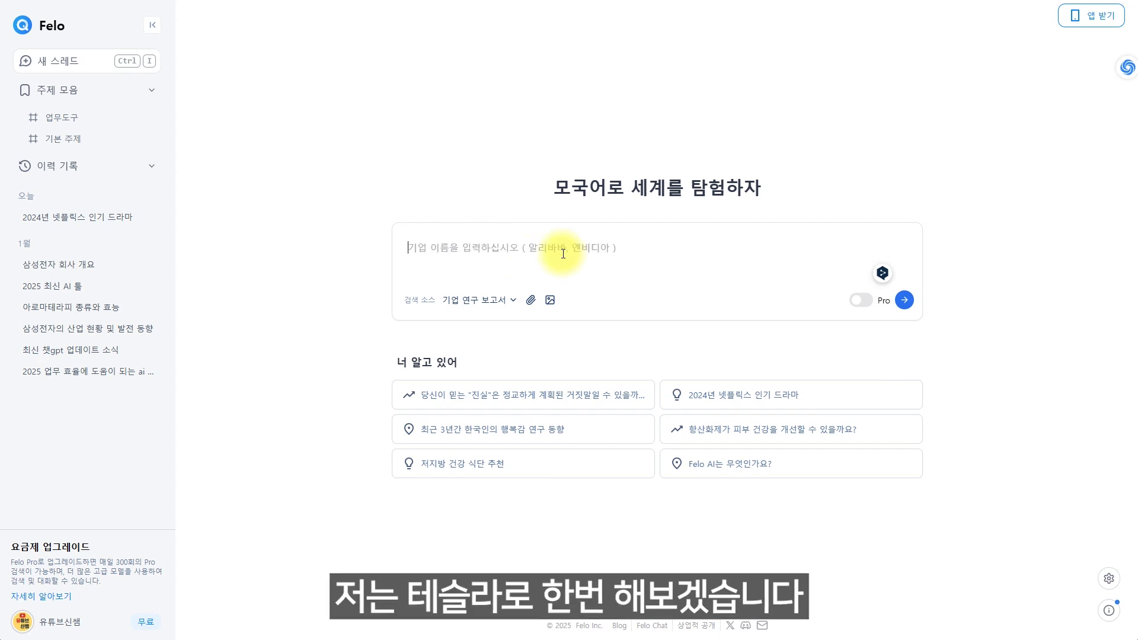
{"action": "key", "text": "Return"}
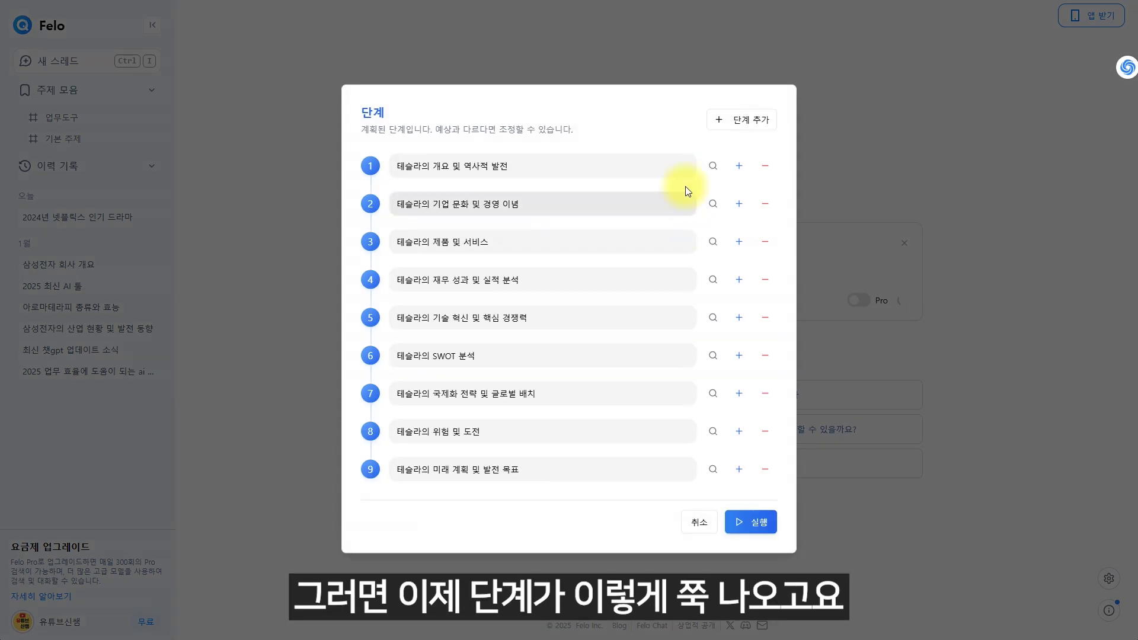
{"action": "left_click", "coordinate": [742, 525]}
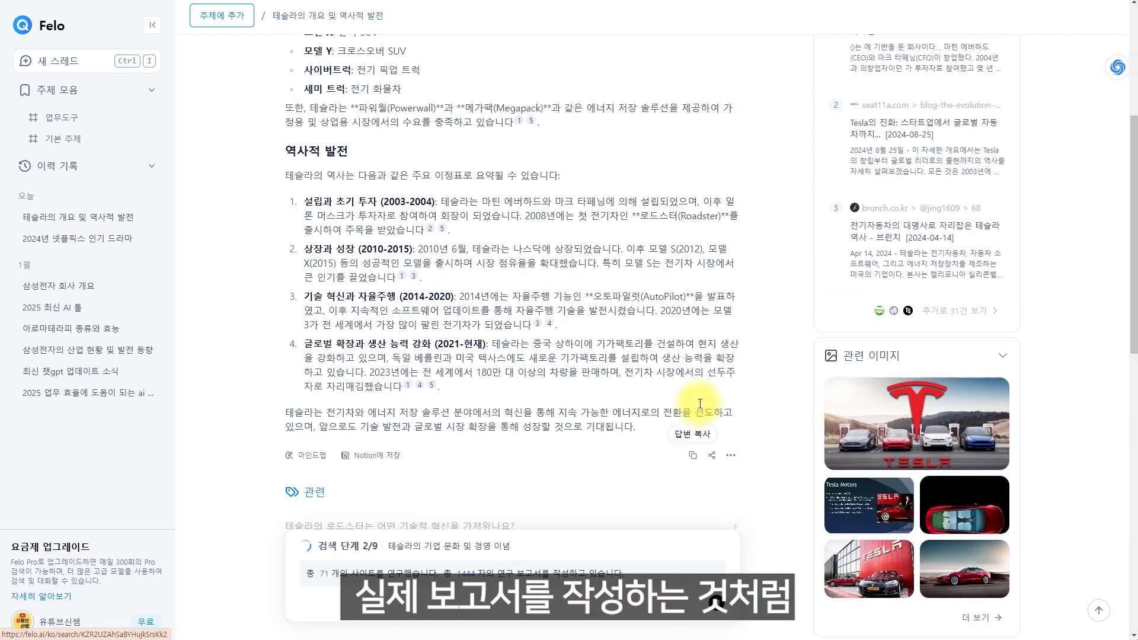
Examine the Tesla report from its history and products sections to its future plans, including the mind map and Notion saving options
{"action": "scroll", "coordinate": [750, 452], "scroll_direction": "up", "scroll_amount": 5}
{"action": "scroll", "coordinate": [750, 459], "scroll_direction": "down", "scroll_amount": 3}
{"action": "scroll", "coordinate": [750, 459], "scroll_direction": "down", "scroll_amount": 8}
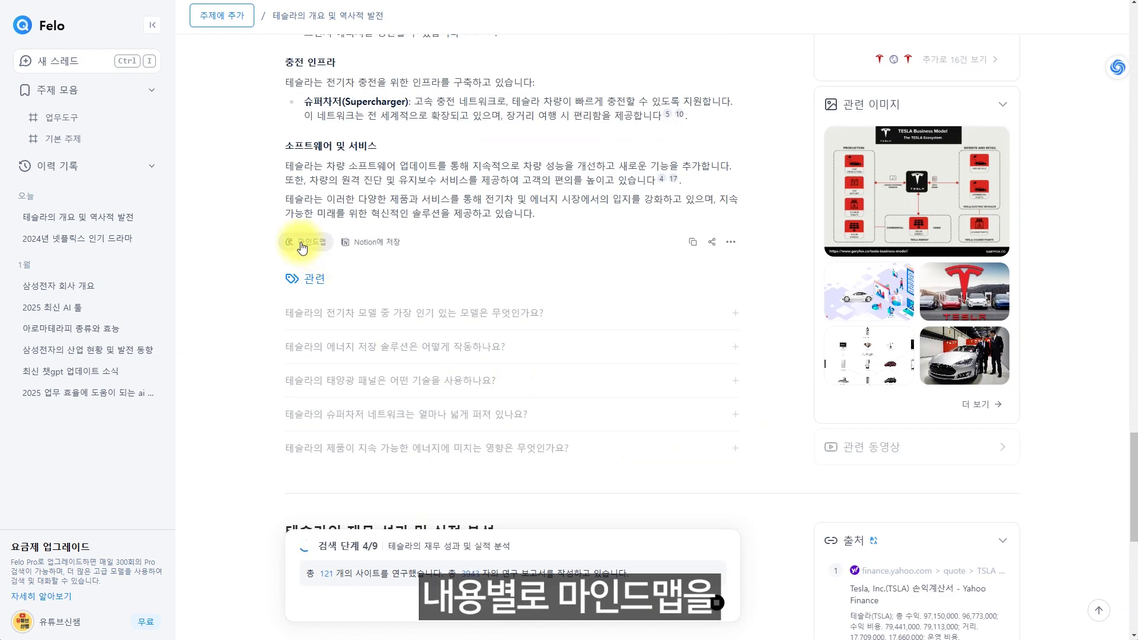
{"action": "left_click", "coordinate": [303, 243]}
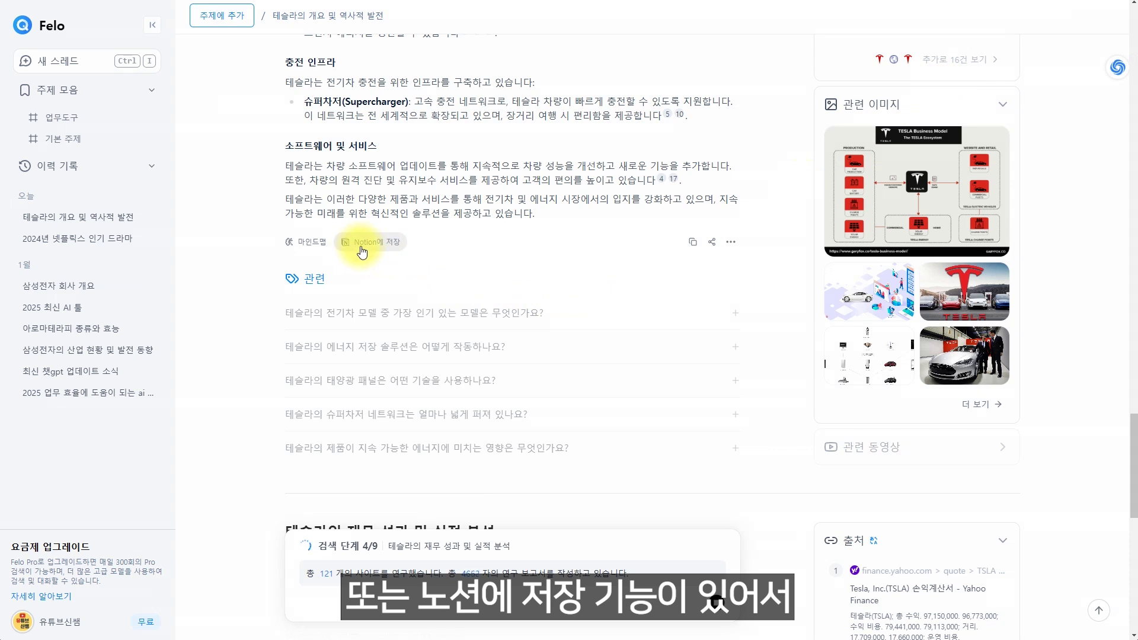
{"action": "scroll", "coordinate": [379, 249], "scroll_direction": "up", "scroll_amount": 4}
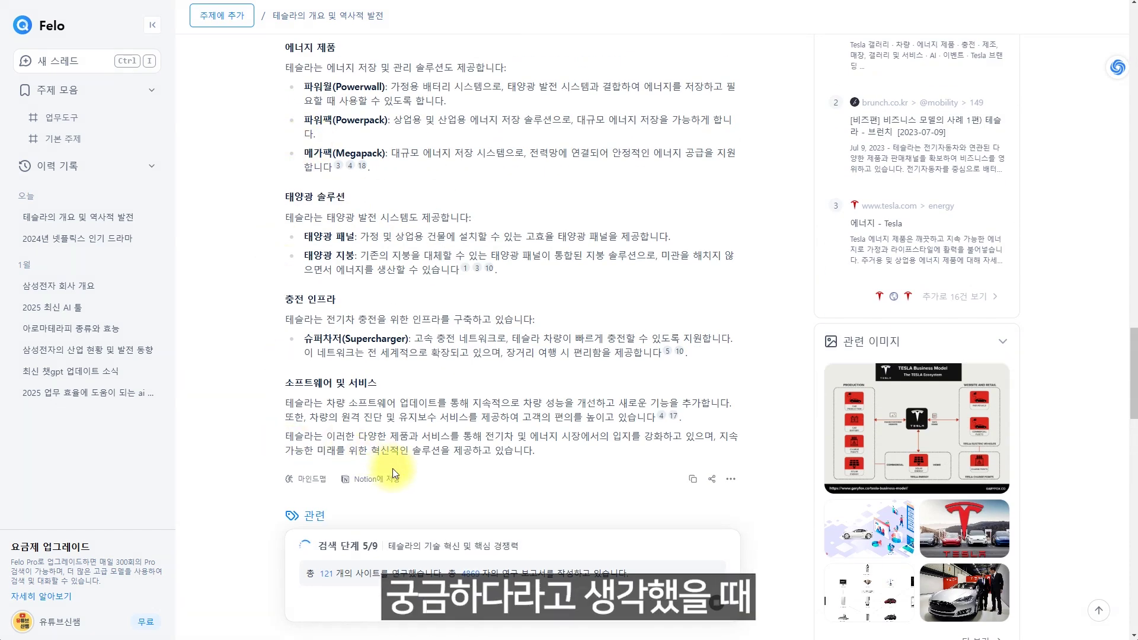
{"action": "scroll", "coordinate": [392, 468], "scroll_direction": "down", "scroll_amount": 1}
{"action": "left_click", "coordinate": [394, 419]}
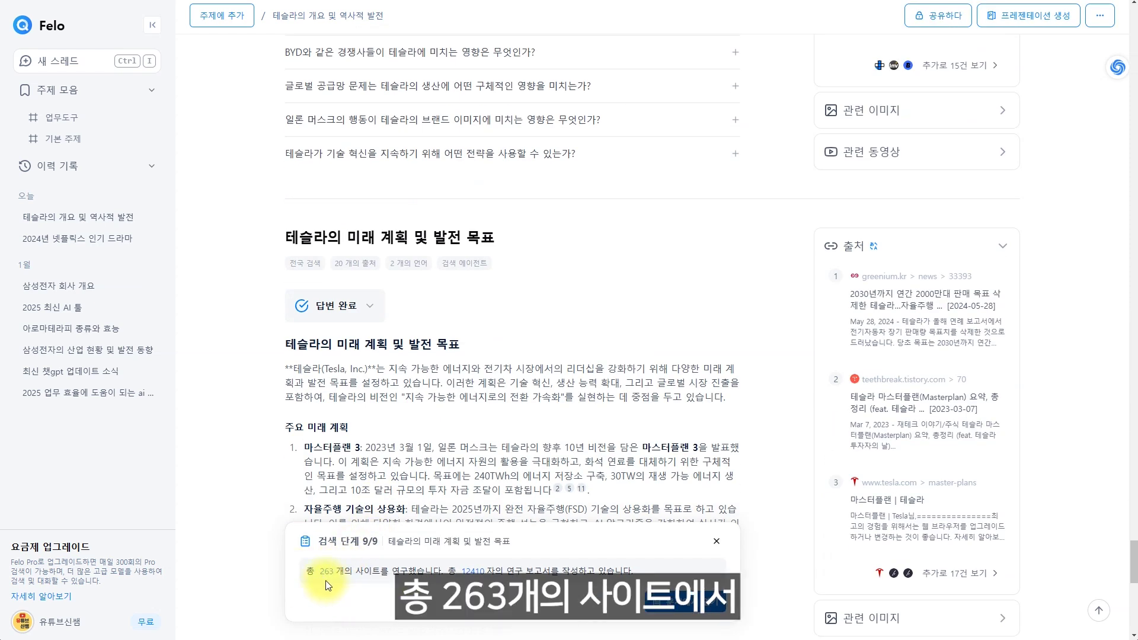
{"action": "scroll", "coordinate": [497, 569], "scroll_direction": "down", "scroll_amount": 2}
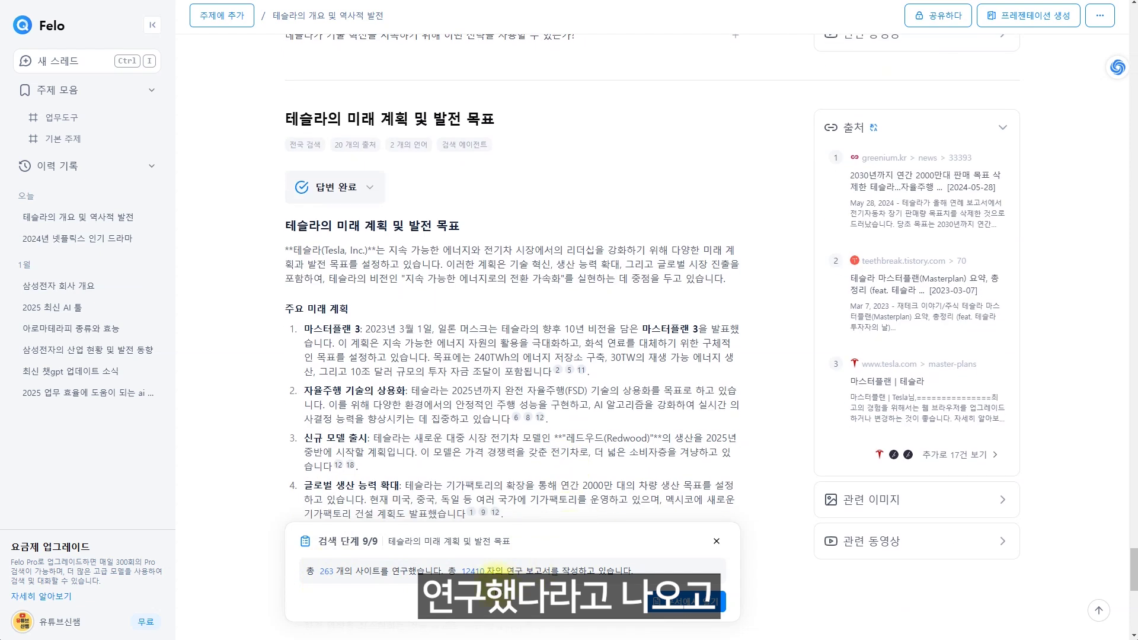
Check the Tesla report's future-plan sources and the related questions listed under its overview section
{"action": "scroll", "coordinate": [583, 403], "scroll_direction": "down", "scroll_amount": 3}
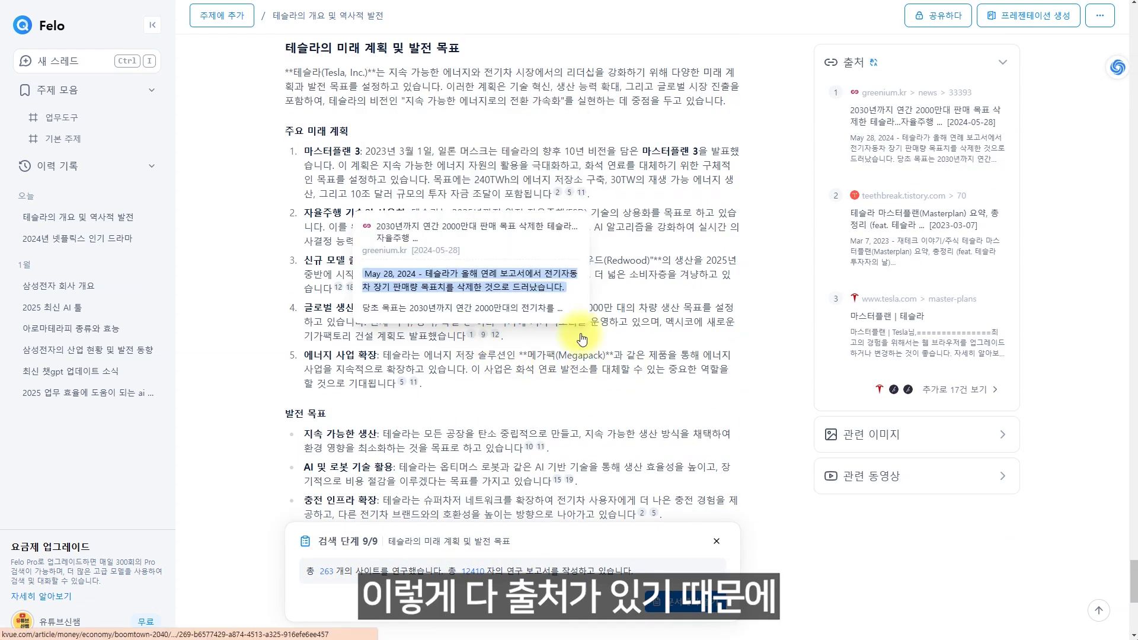
{"action": "mouse_move", "coordinate": [884, 256]}
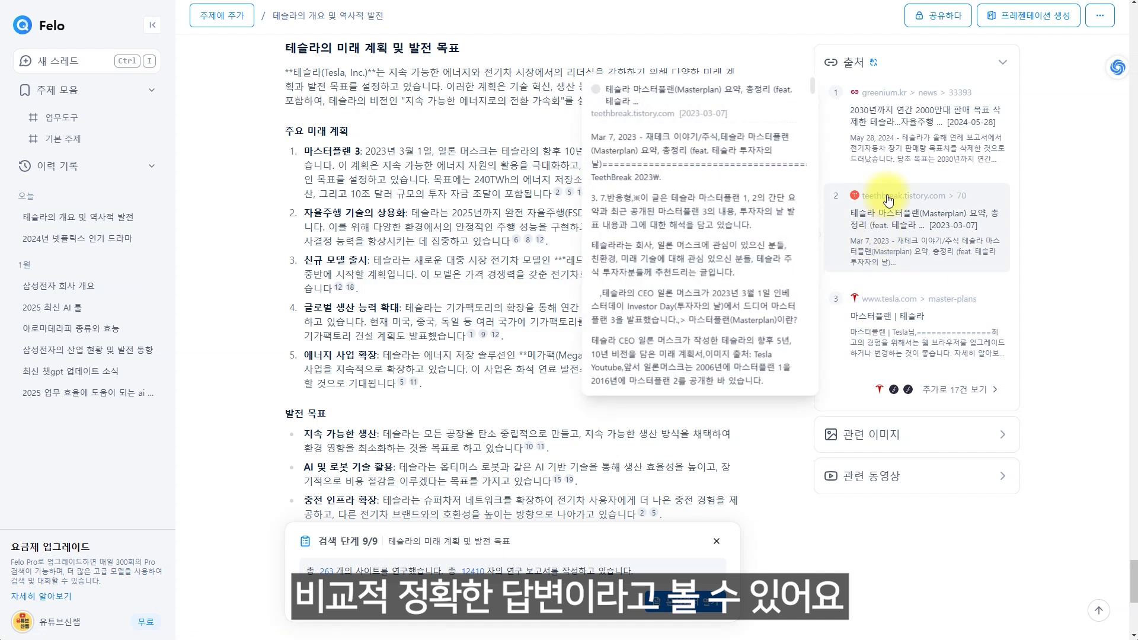
{"action": "mouse_move", "coordinate": [894, 161]}
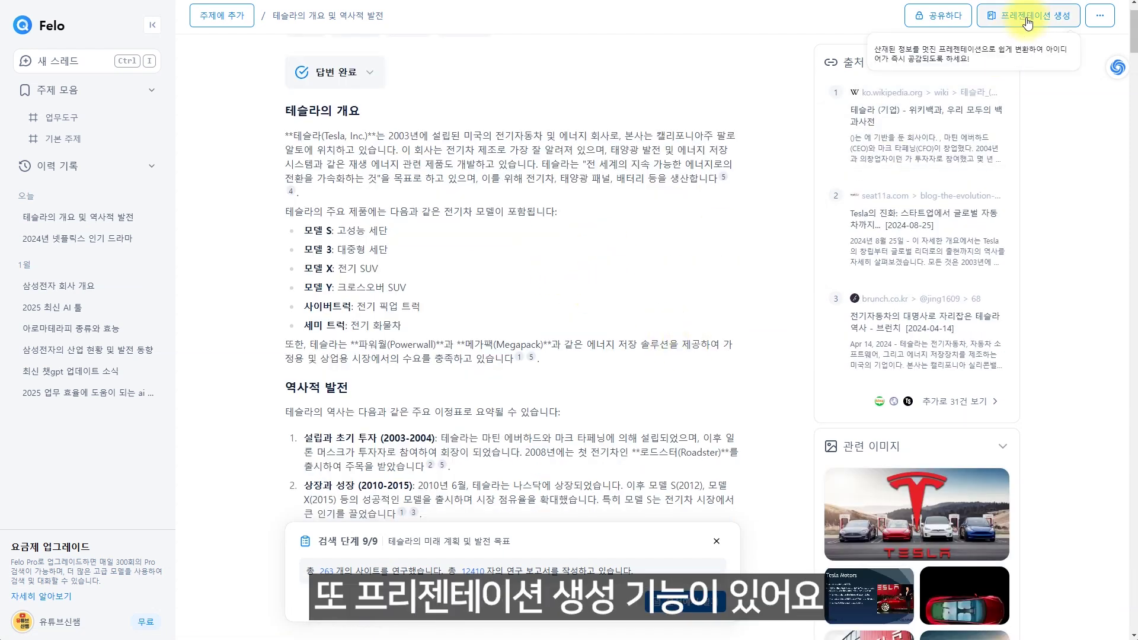
{"action": "scroll", "coordinate": [655, 314], "scroll_direction": "down", "scroll_amount": 15}
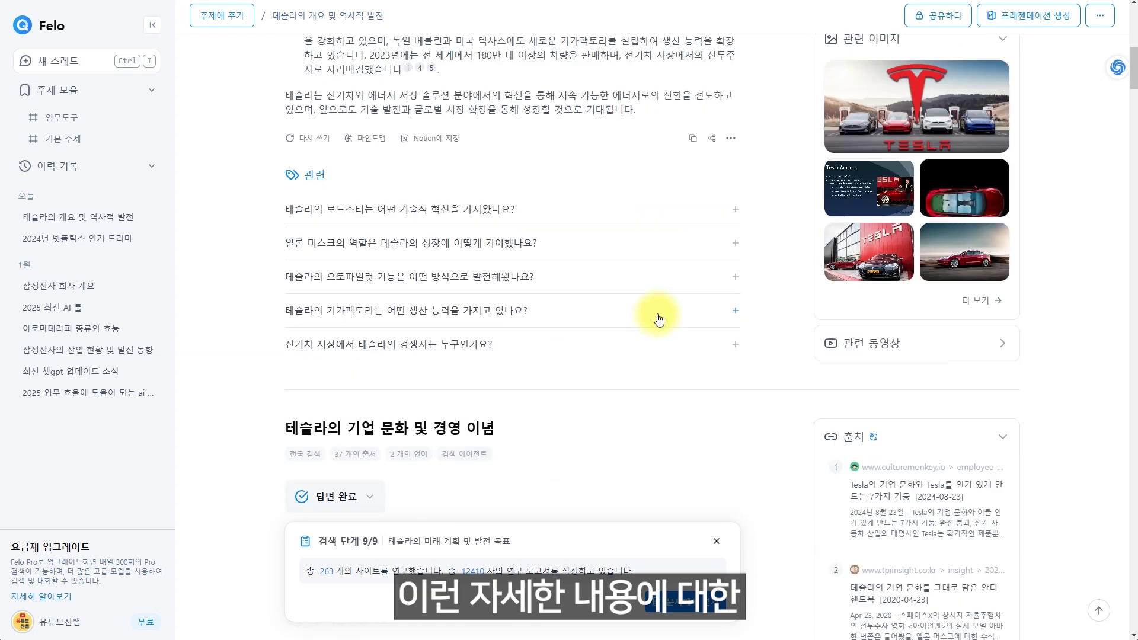
{"action": "scroll", "coordinate": [742, 322], "scroll_direction": "up", "scroll_amount": 15}
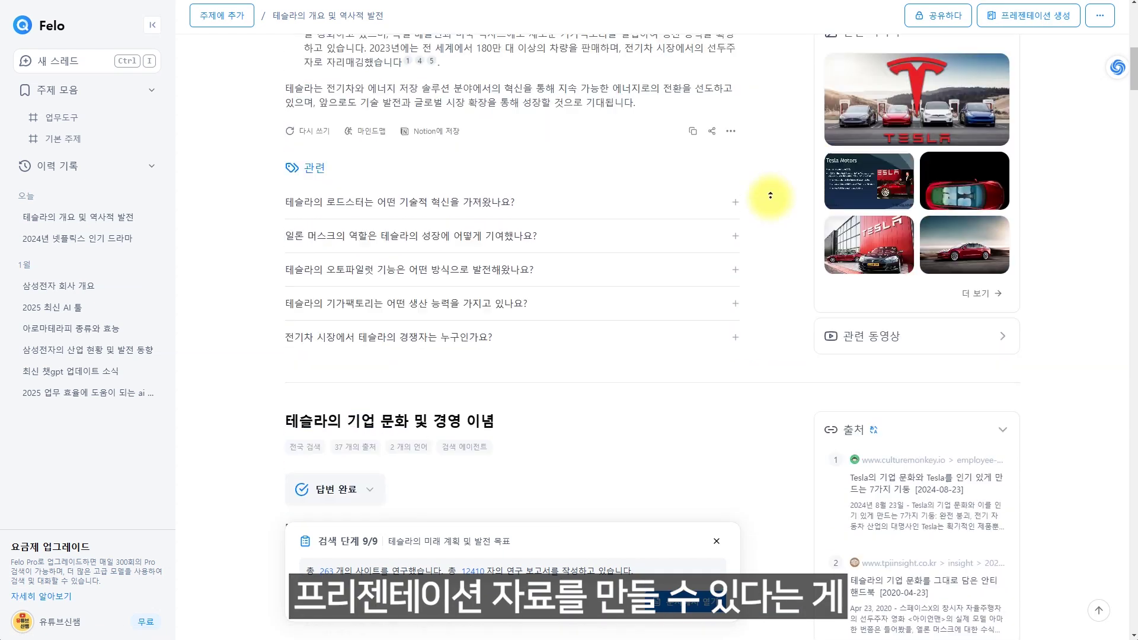
Try to generate a presentation from the Tesla report, and return to its overview and history sections
{"action": "left_click", "coordinate": [1015, 19]}
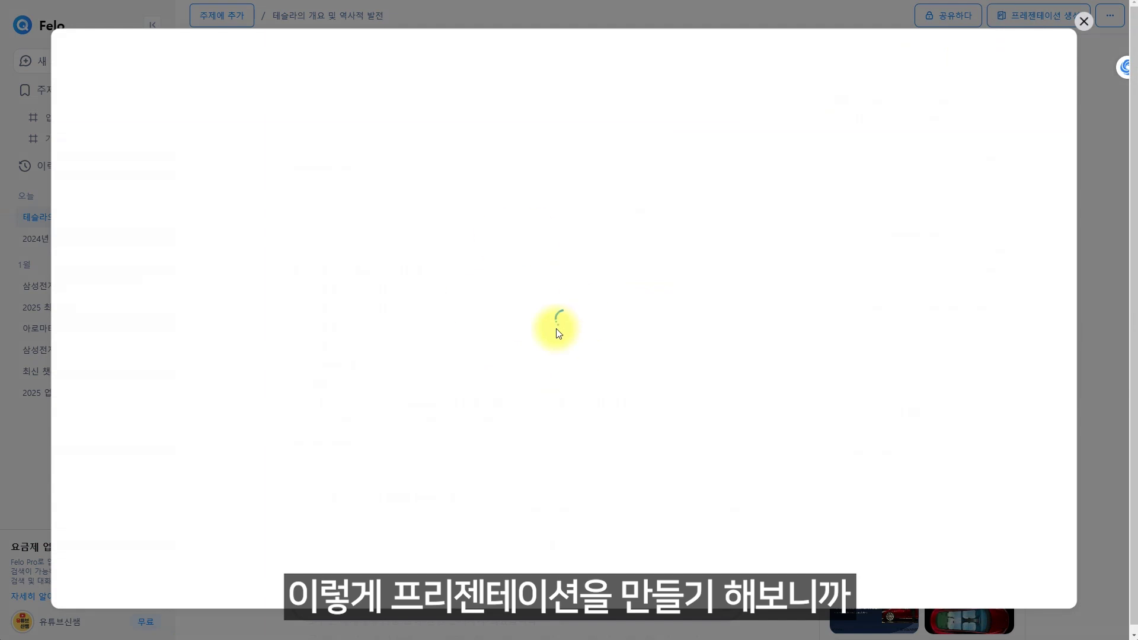
{"action": "left_click", "coordinate": [1086, 23]}
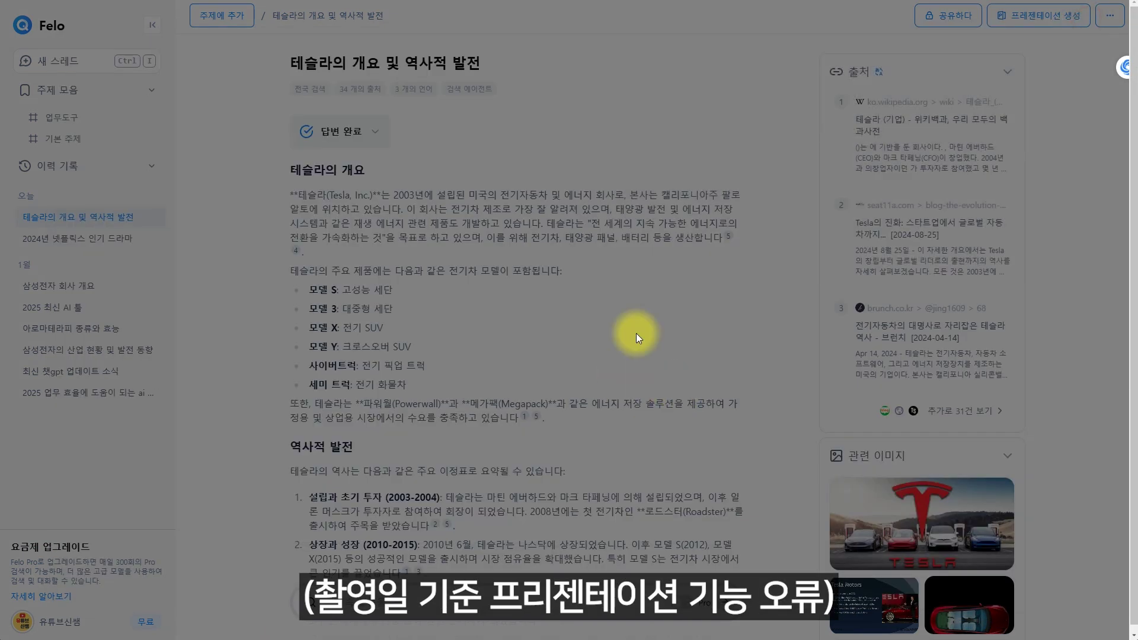
{"action": "scroll", "coordinate": [741, 268], "scroll_direction": "down", "scroll_amount": 2}
{"action": "scroll", "coordinate": [753, 332], "scroll_direction": "down", "scroll_amount": 4}
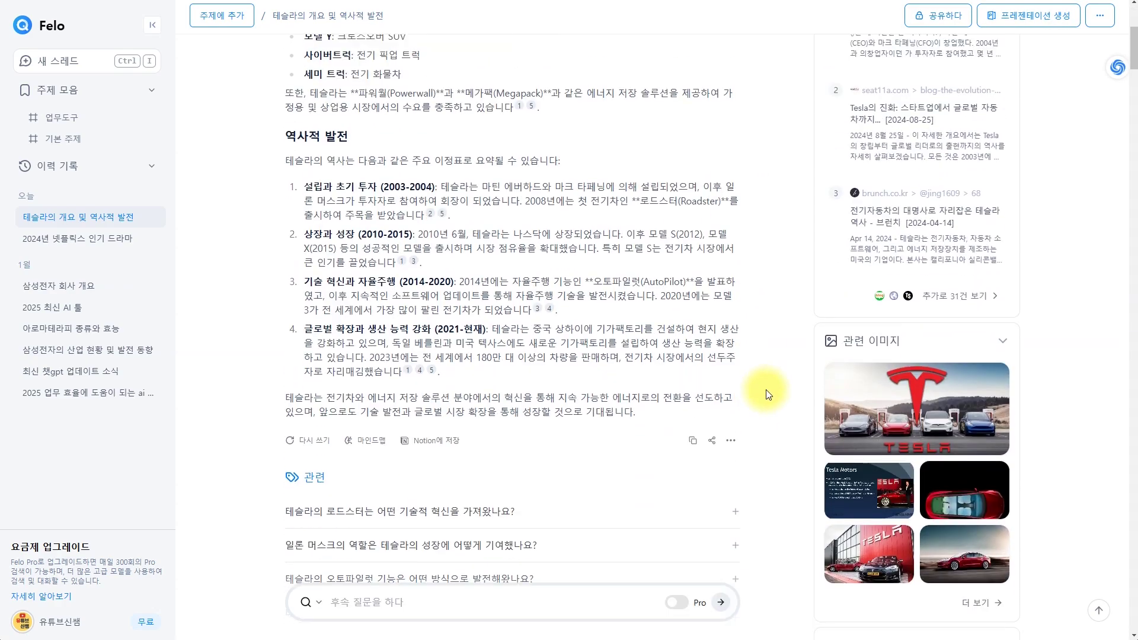
{"action": "scroll", "coordinate": [761, 383], "scroll_direction": "up", "scroll_amount": 6}
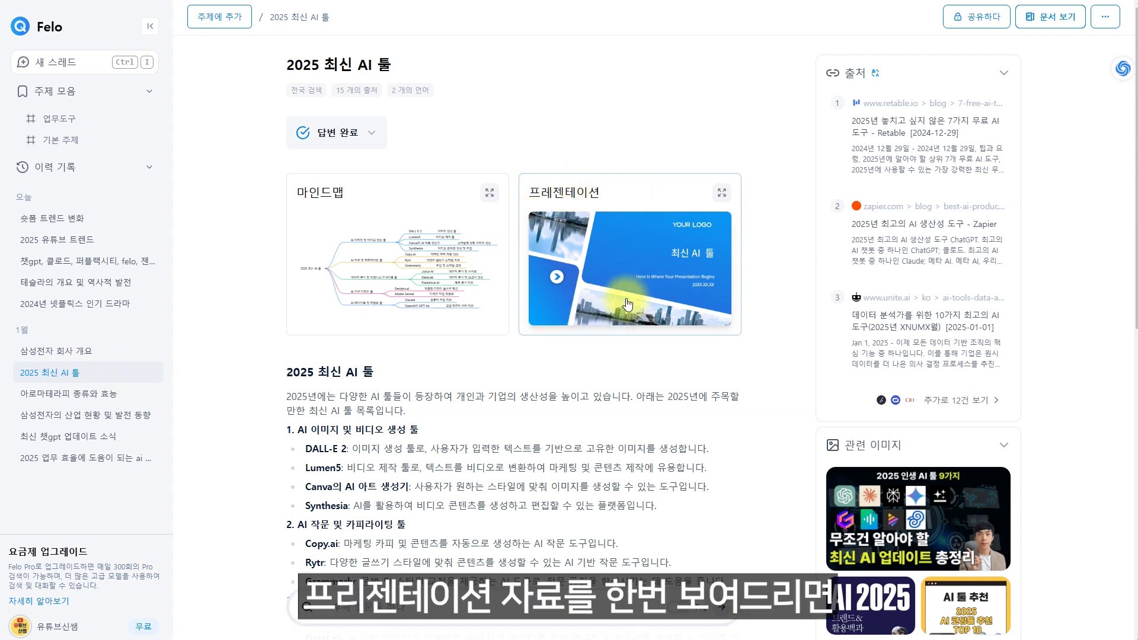
Open the presentation made for the 2025 최신 AI 툴 thread and look through its slides up to slide 8
{"action": "scroll", "coordinate": [475, 309], "scroll_direction": "down", "scroll_amount": 7}
{"action": "scroll", "coordinate": [373, 303], "scroll_direction": "up", "scroll_amount": 5}
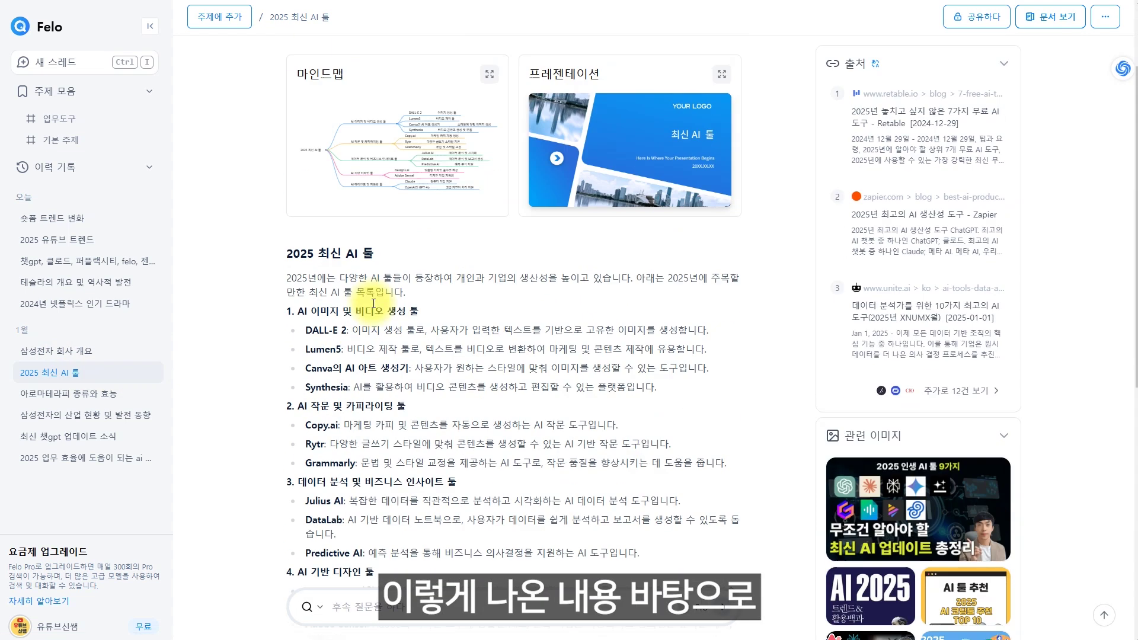
{"action": "scroll", "coordinate": [373, 304], "scroll_direction": "up", "scroll_amount": 3}
{"action": "left_click", "coordinate": [624, 254]}
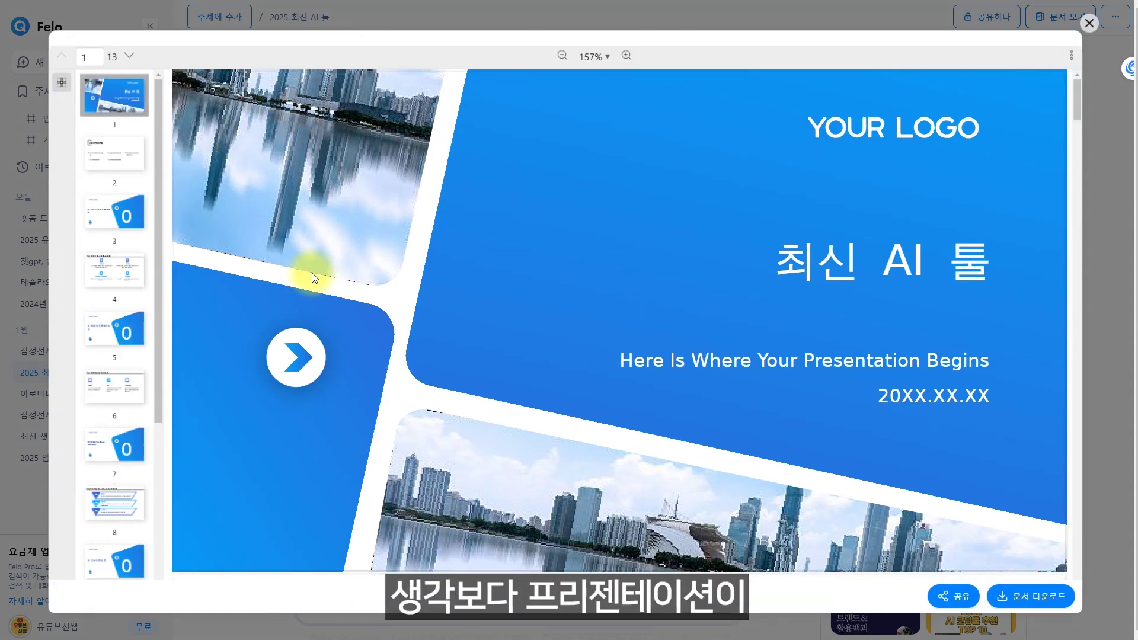
{"action": "left_click", "coordinate": [132, 156]}
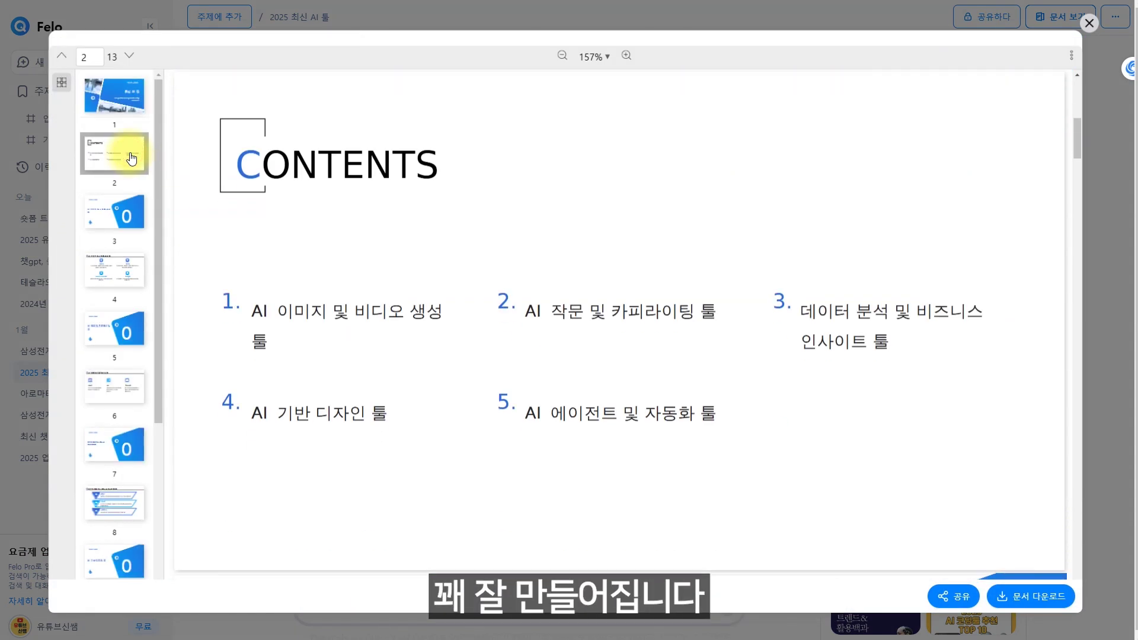
{"action": "left_click", "coordinate": [119, 213]}
{"action": "left_click", "coordinate": [114, 269]}
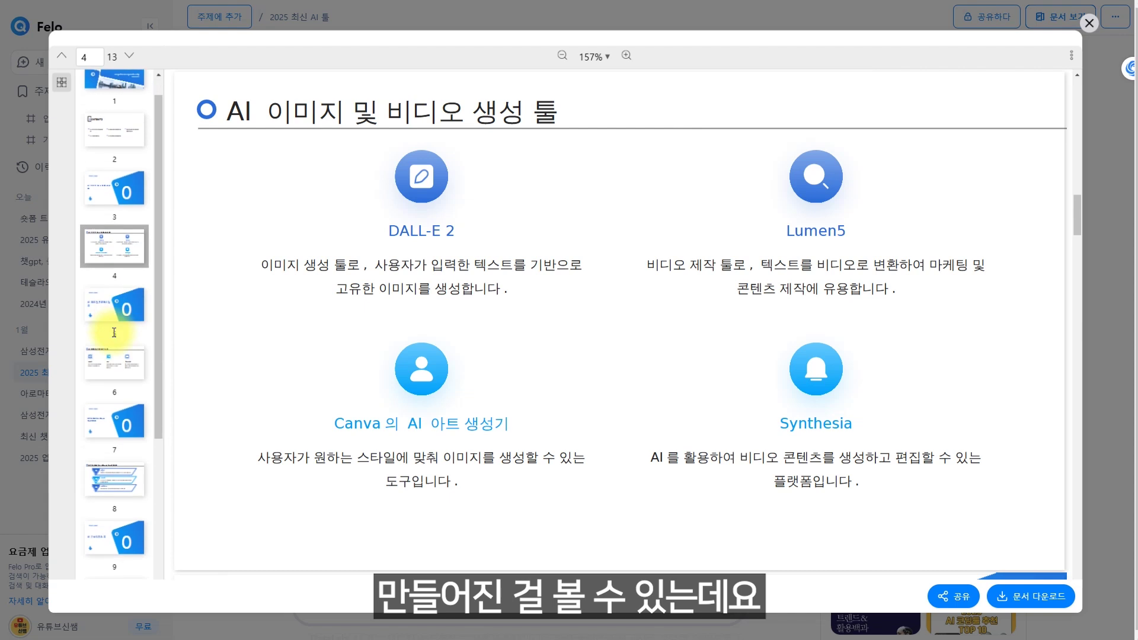
{"action": "scroll", "coordinate": [112, 329], "scroll_direction": "down", "scroll_amount": 1}
{"action": "left_click", "coordinate": [109, 453]}
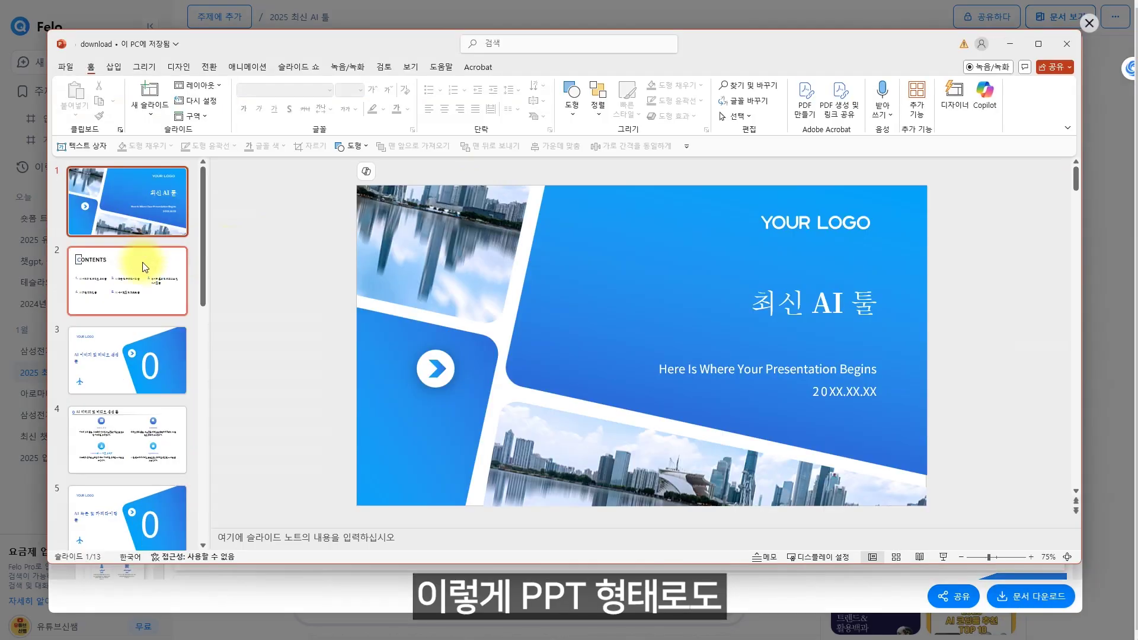
Review the downloaded deck in PowerPoint from slide 2 through slide 13, and close both the file and the Felo preview
{"action": "left_click", "coordinate": [141, 276]}
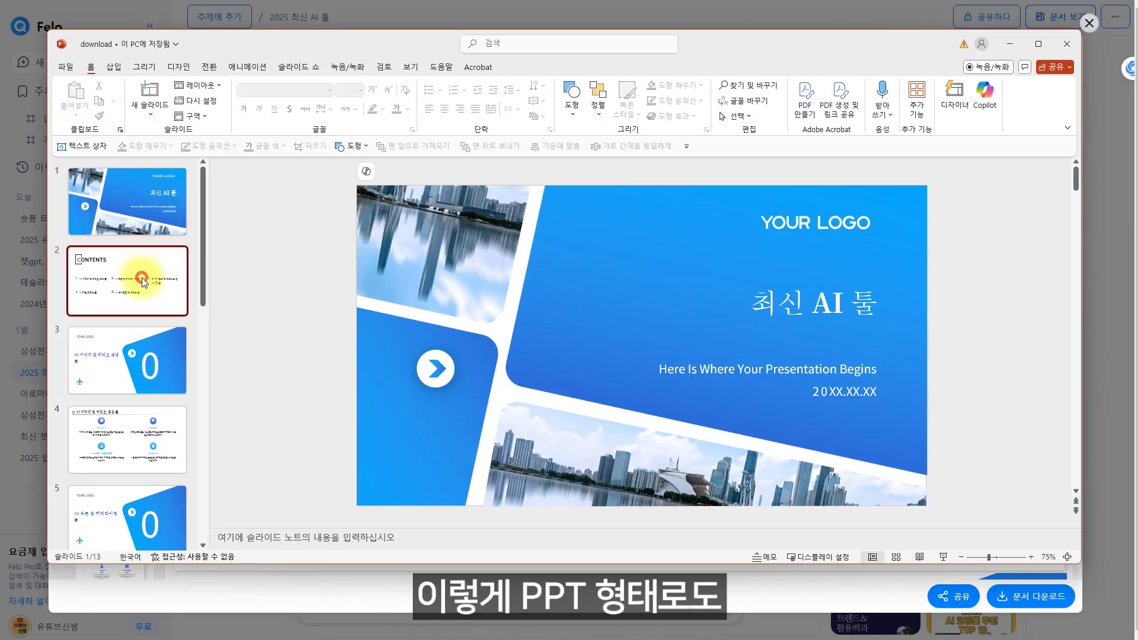
{"action": "key", "text": "Down"}
{"action": "key", "text": "Down"}
{"action": "key", "text": "Down"}
{"action": "key", "text": "Down"}
{"action": "key", "text": "Down"}
{"action": "key", "text": "Down"}
{"action": "key", "text": "Down"}
{"action": "key", "text": "Down"}
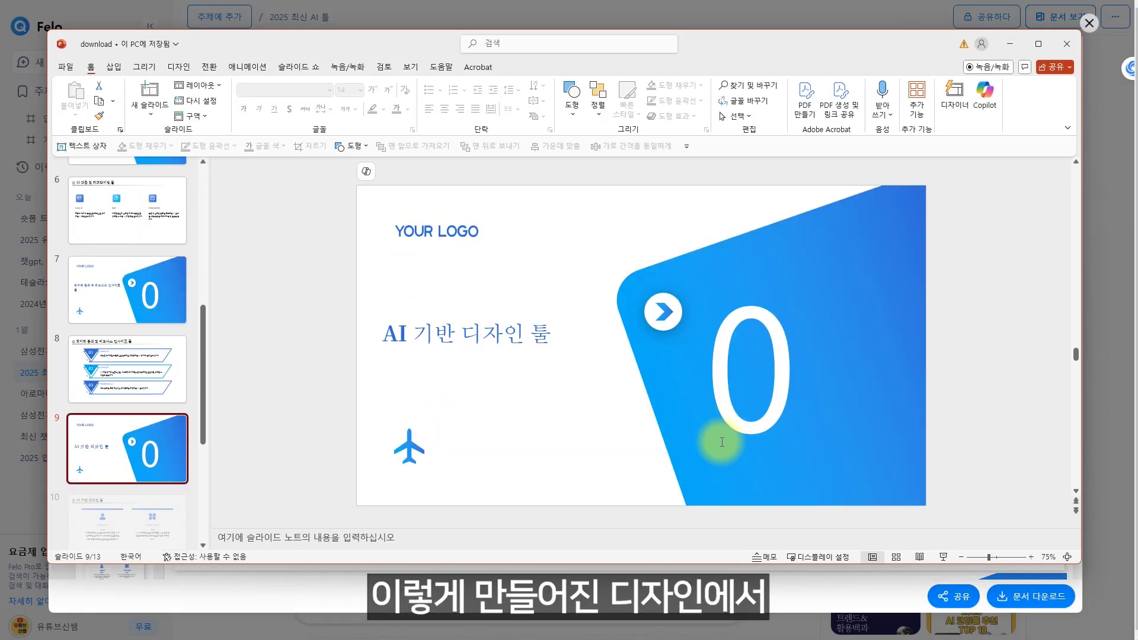
{"action": "key", "text": "Down"}
{"action": "key", "text": "Down"}
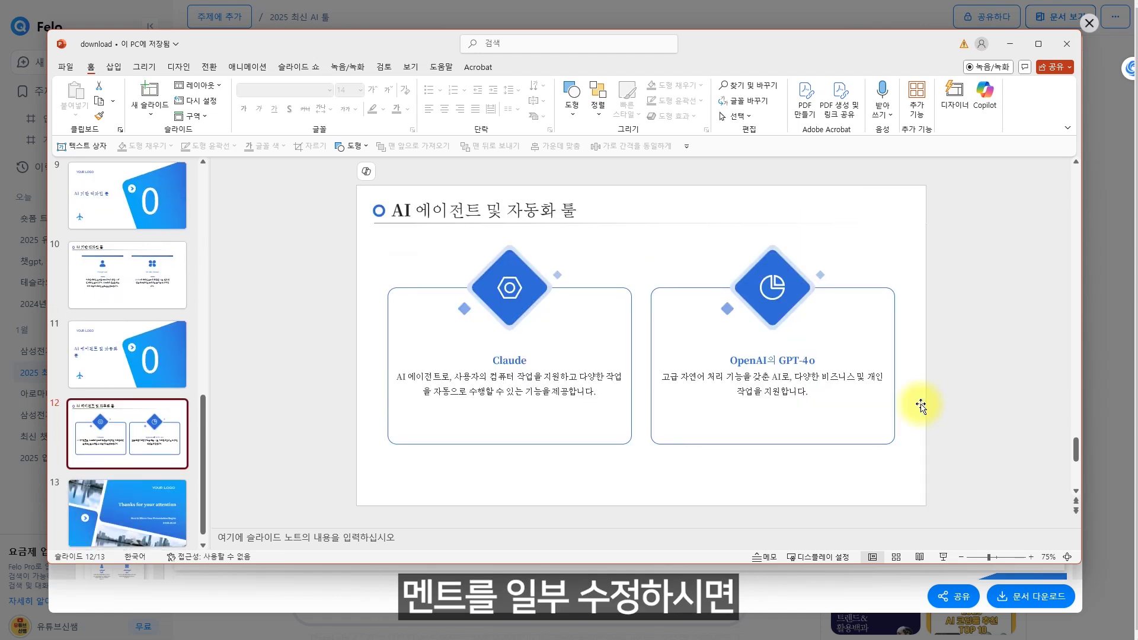
{"action": "key", "text": "Down"}
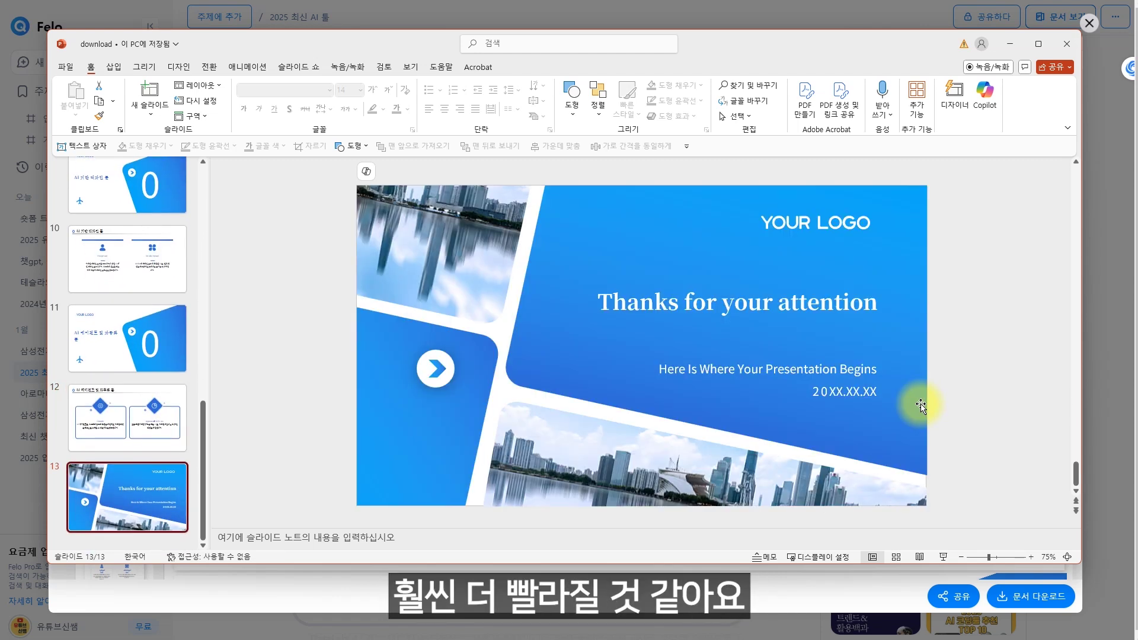
{"action": "key", "text": "Up"}
{"action": "key", "text": "Down"}
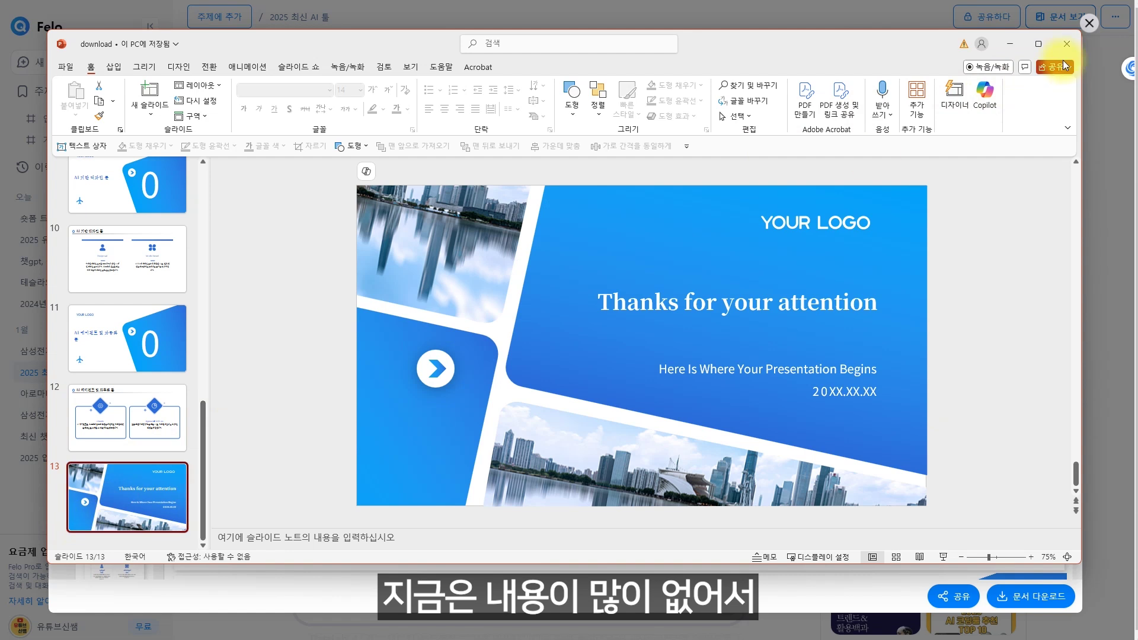
{"action": "left_click", "coordinate": [1063, 43]}
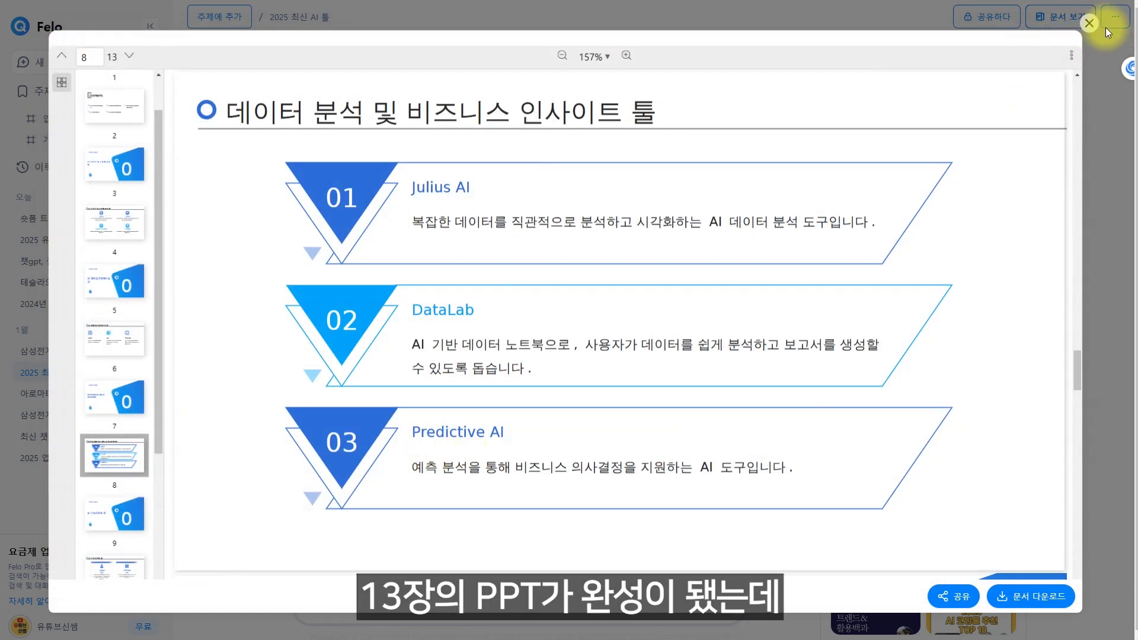
{"action": "left_click", "coordinate": [1088, 22]}
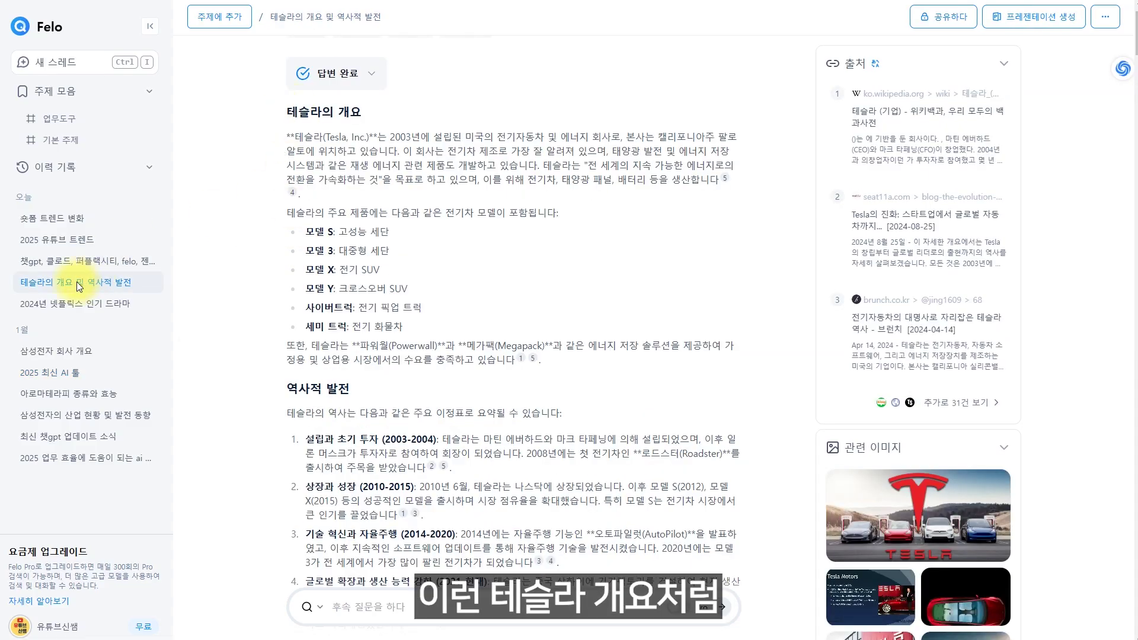
Look through the Tesla overview thread again and retry generating its presentation
{"action": "scroll", "coordinate": [387, 377], "scroll_direction": "down", "scroll_amount": 6}
{"action": "scroll", "coordinate": [390, 385], "scroll_direction": "down", "scroll_amount": 15}
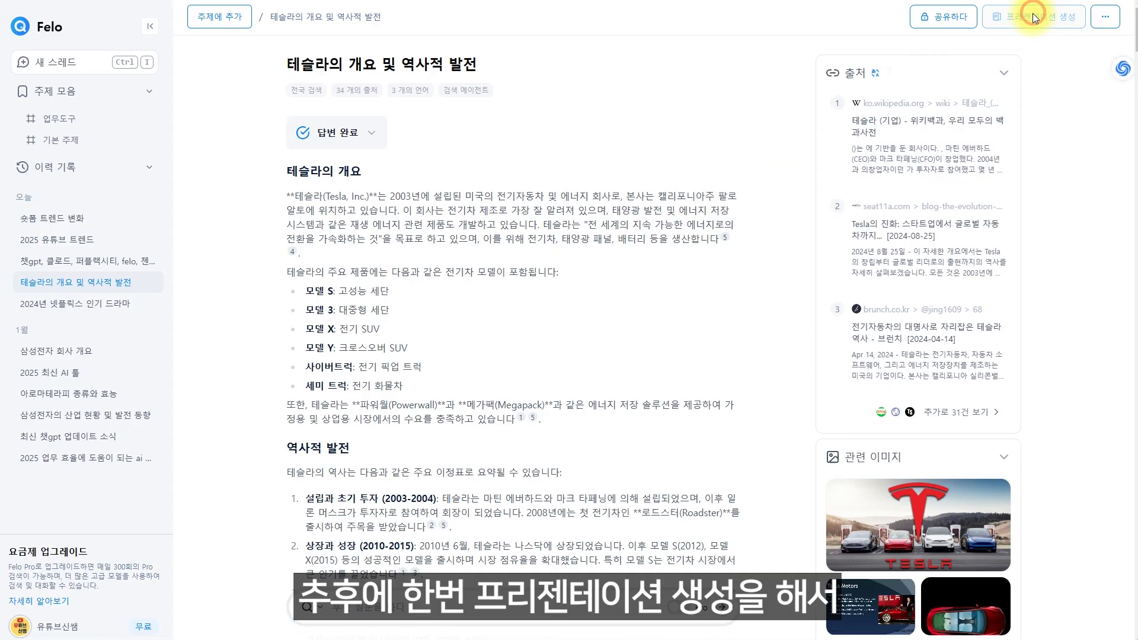
{"action": "left_click", "coordinate": [1034, 16]}
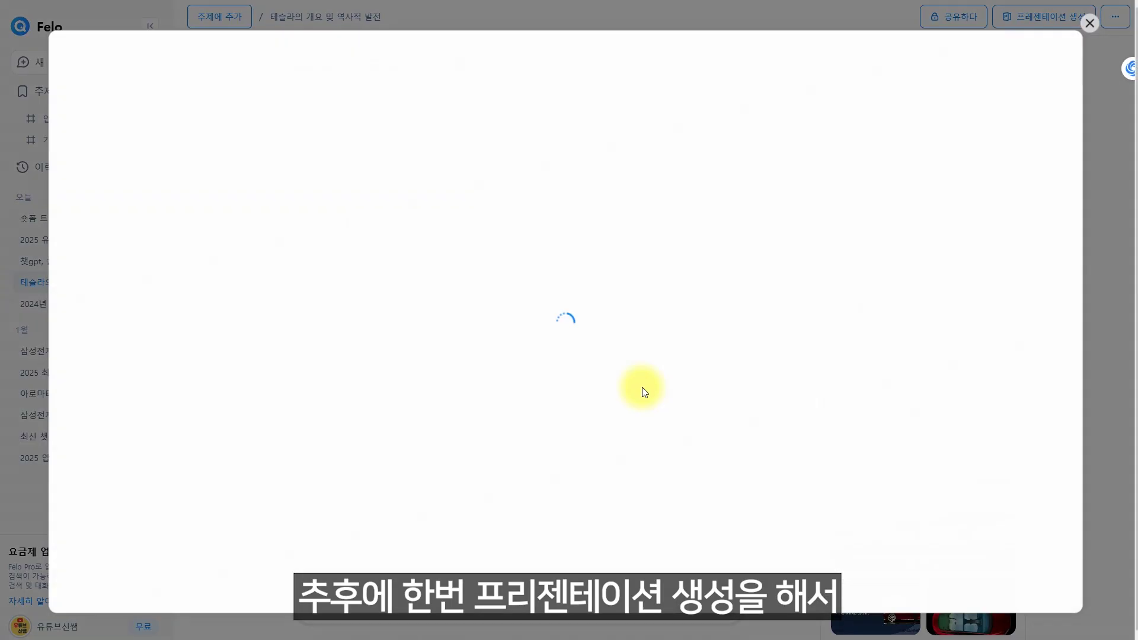
{"action": "left_click", "coordinate": [1089, 23]}
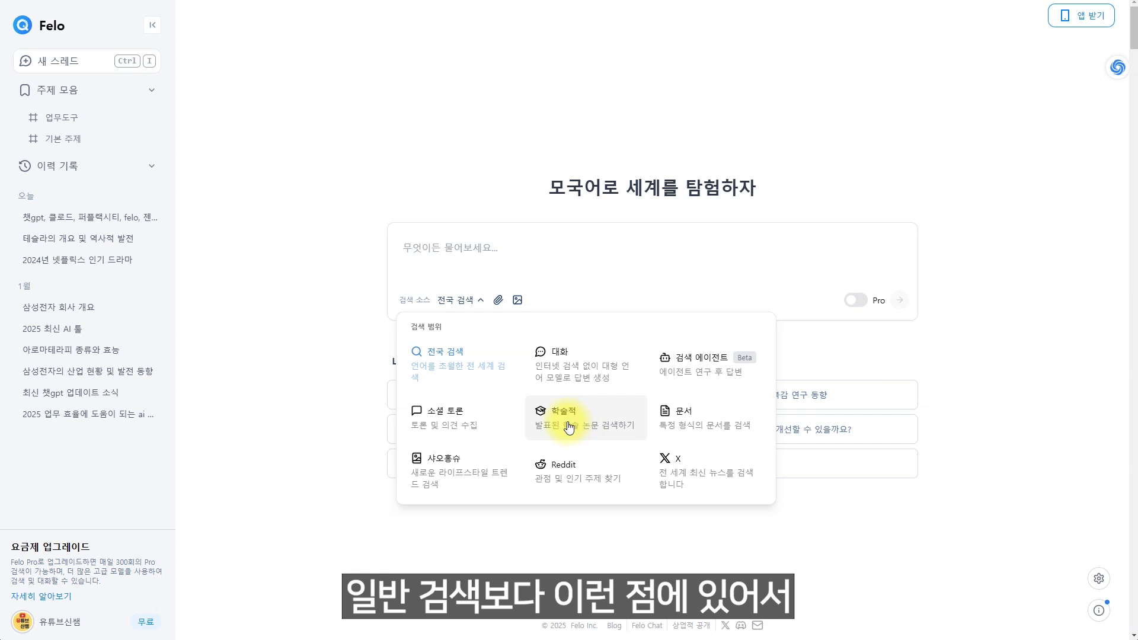
Search academic papers (학술적) for 2025 유튜브 트렌드 and check the papers cited in the answer
{"action": "left_click", "coordinate": [556, 426]}
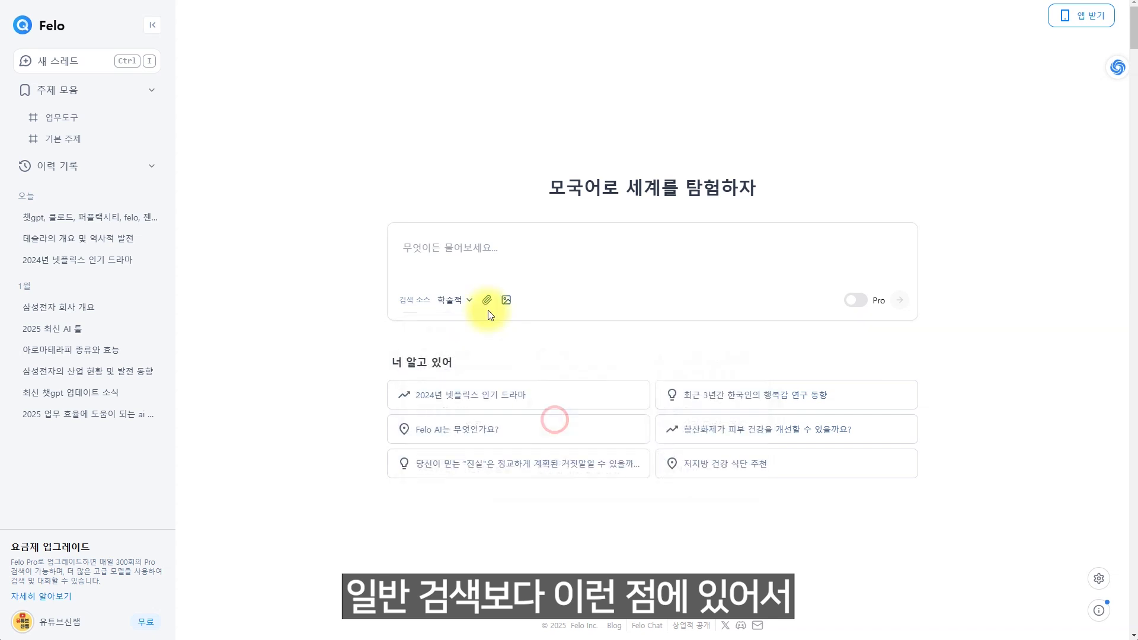
{"action": "left_click", "coordinate": [483, 253]}
{"action": "type", "text": "2025 유튜브 트렌드"}
{"action": "key", "text": "Return"}
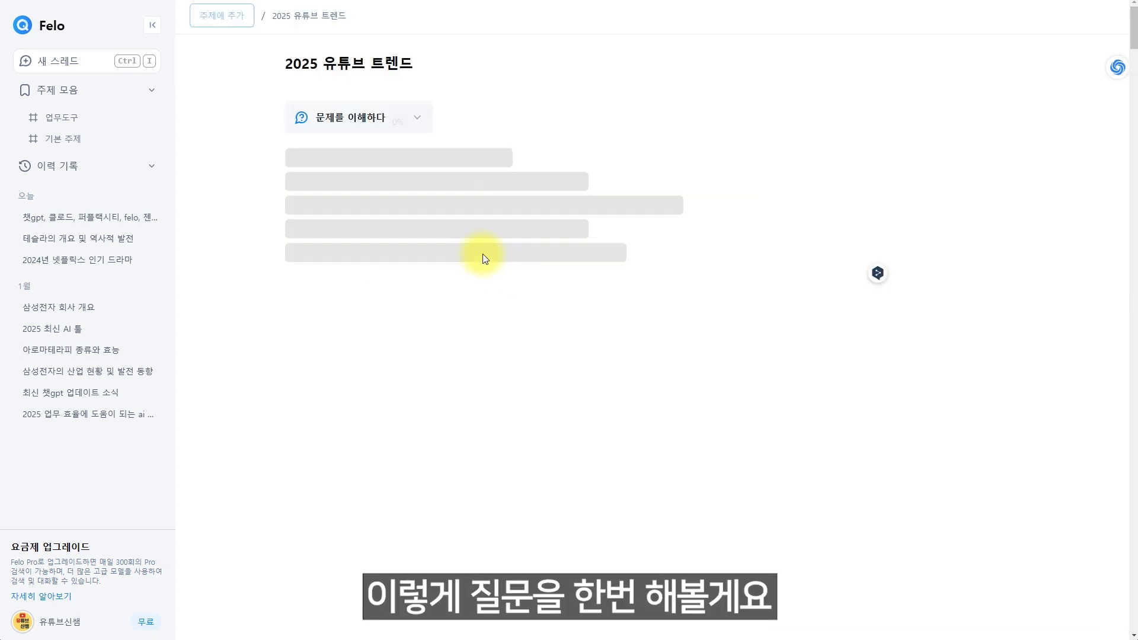
{"action": "mouse_move", "coordinate": [795, 113]}
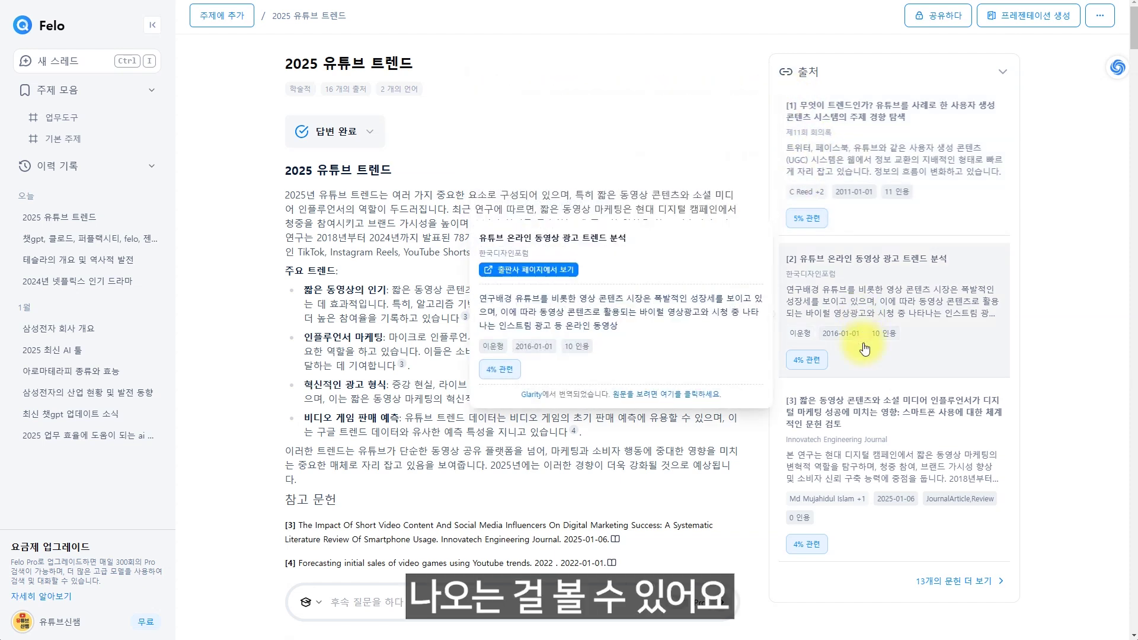
{"action": "mouse_move", "coordinate": [858, 468]}
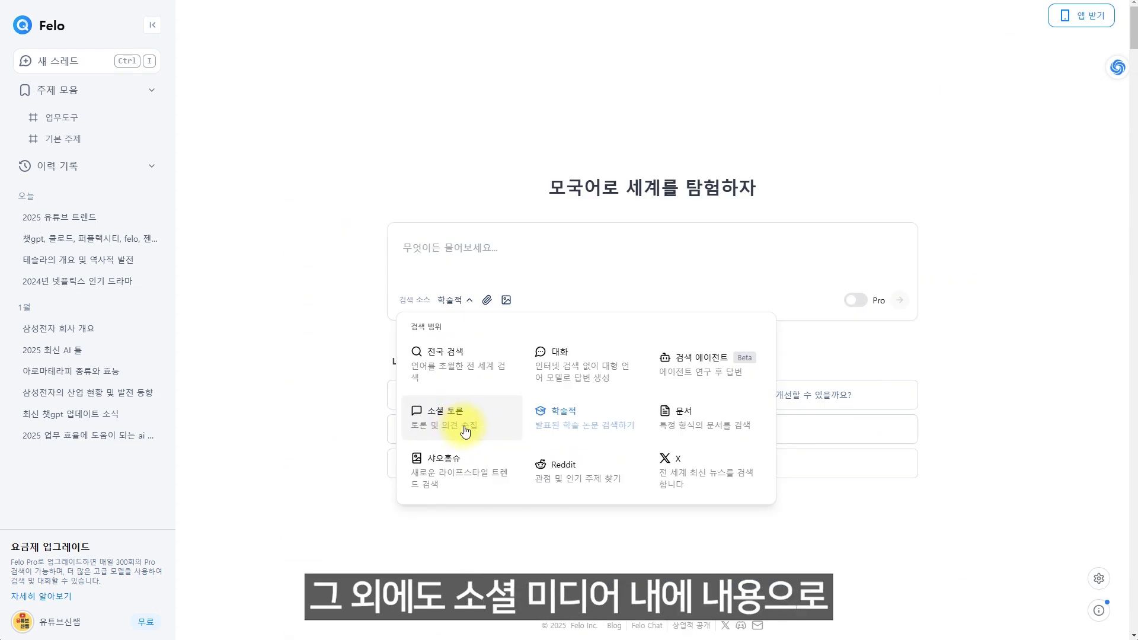
Search social discussions (소셜 토론) for 숏폼 트렌드 변화 and read through the answer
{"action": "left_click", "coordinate": [460, 424]}
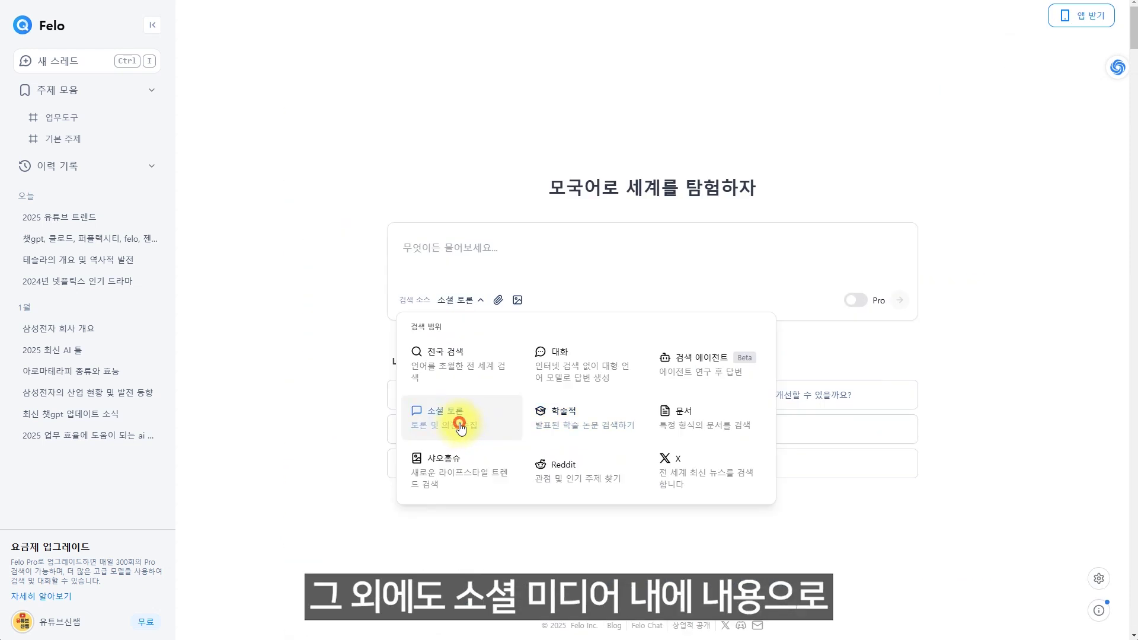
{"action": "left_click", "coordinate": [476, 261]}
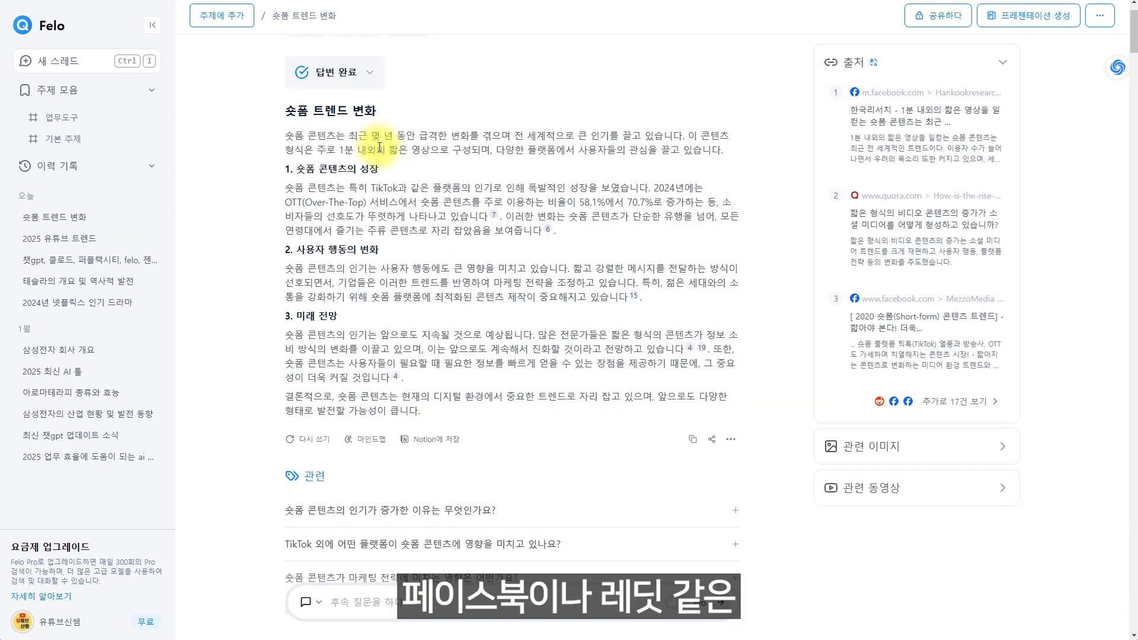
{"action": "scroll", "coordinate": [411, 288], "scroll_direction": "down", "scroll_amount": 5}
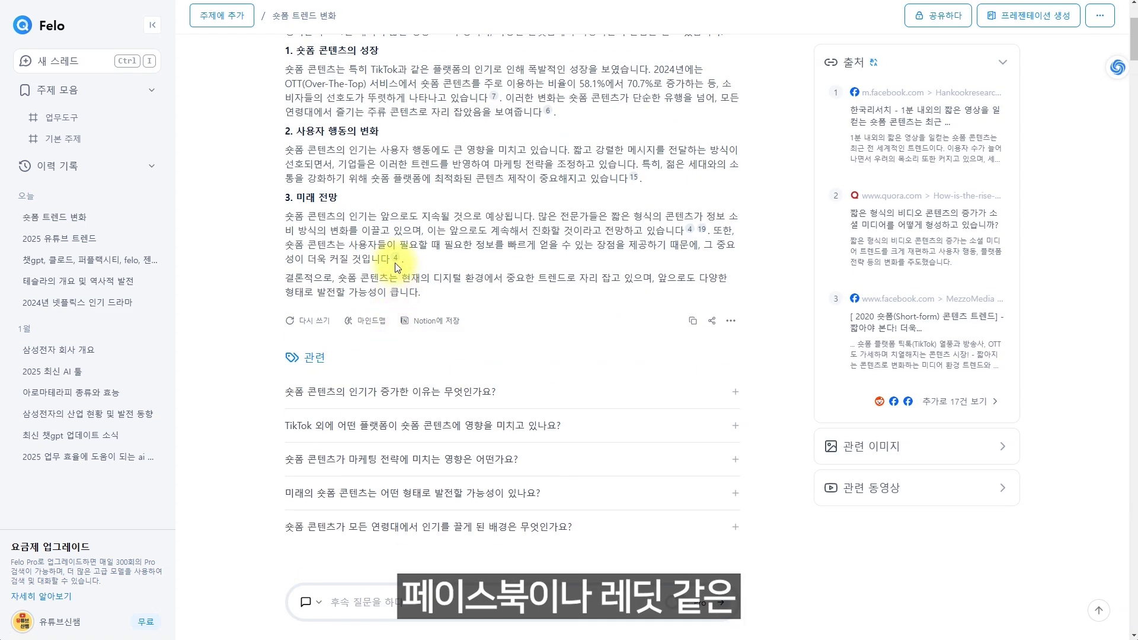
{"action": "mouse_move", "coordinate": [396, 261]}
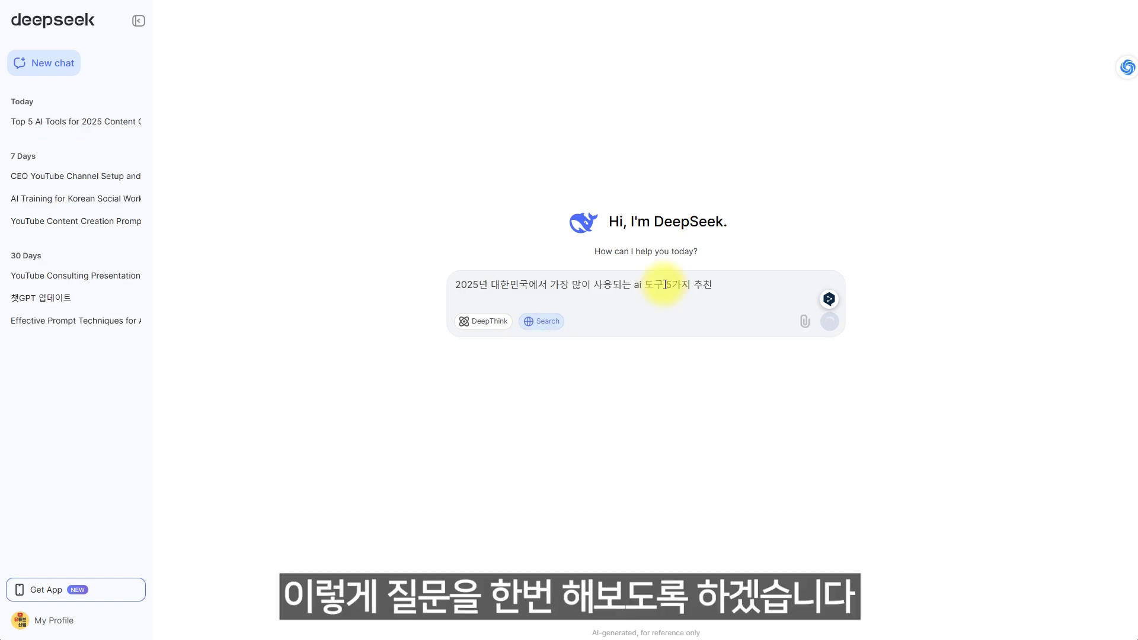
Submit the question 2025년 대한민국에서 가장 많이 사용되는 ai 도구 5가지 추천 in DeepSeek, and in ChatGPT with web search enabled
{"action": "key", "text": "Return"}
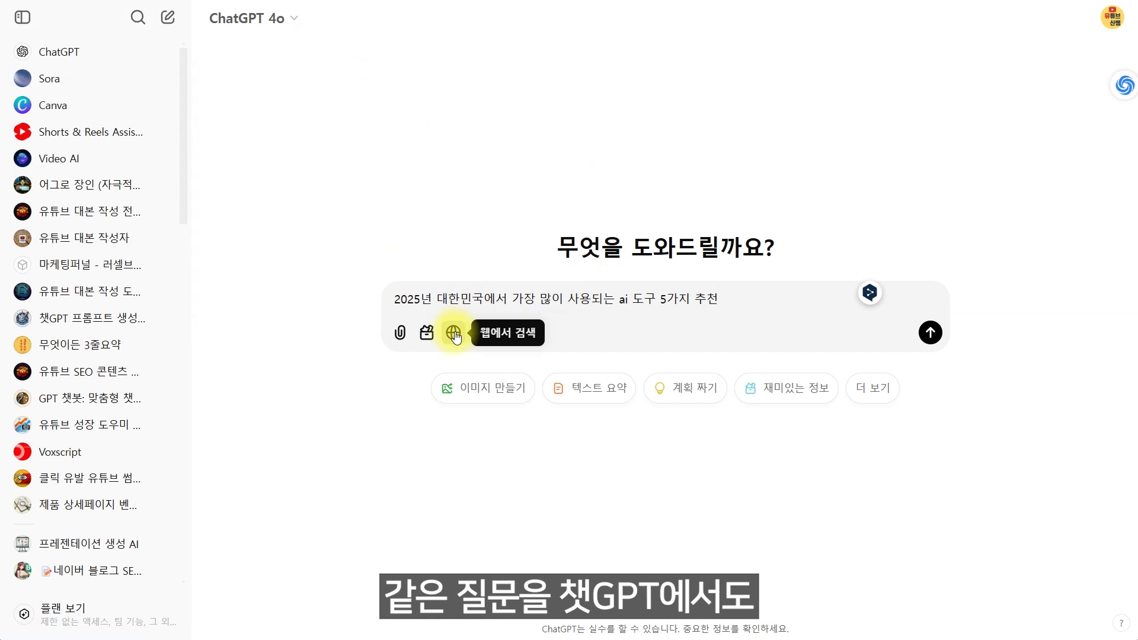
{"action": "left_click", "coordinate": [452, 332]}
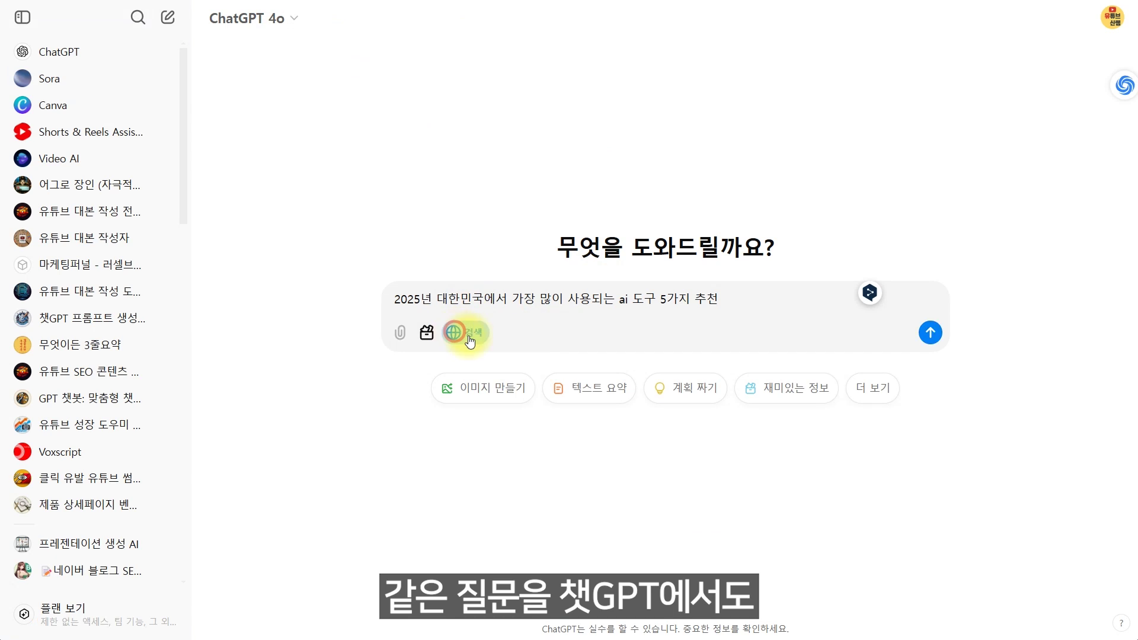
{"action": "left_click", "coordinate": [930, 332]}
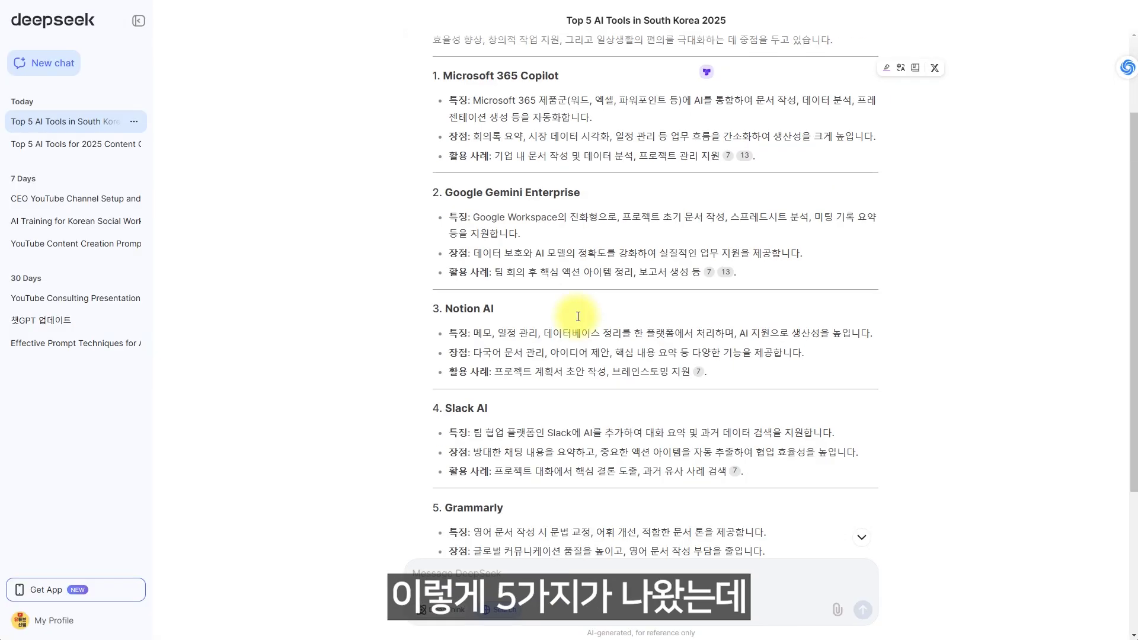
Compare the DeepSeek answer on the five AI tools in Korea with ChatGPT's answer, checking the detail given for each tool
{"action": "scroll", "coordinate": [578, 316], "scroll_direction": "down", "scroll_amount": 1}
{"action": "scroll", "coordinate": [578, 316], "scroll_direction": "up", "scroll_amount": 2}
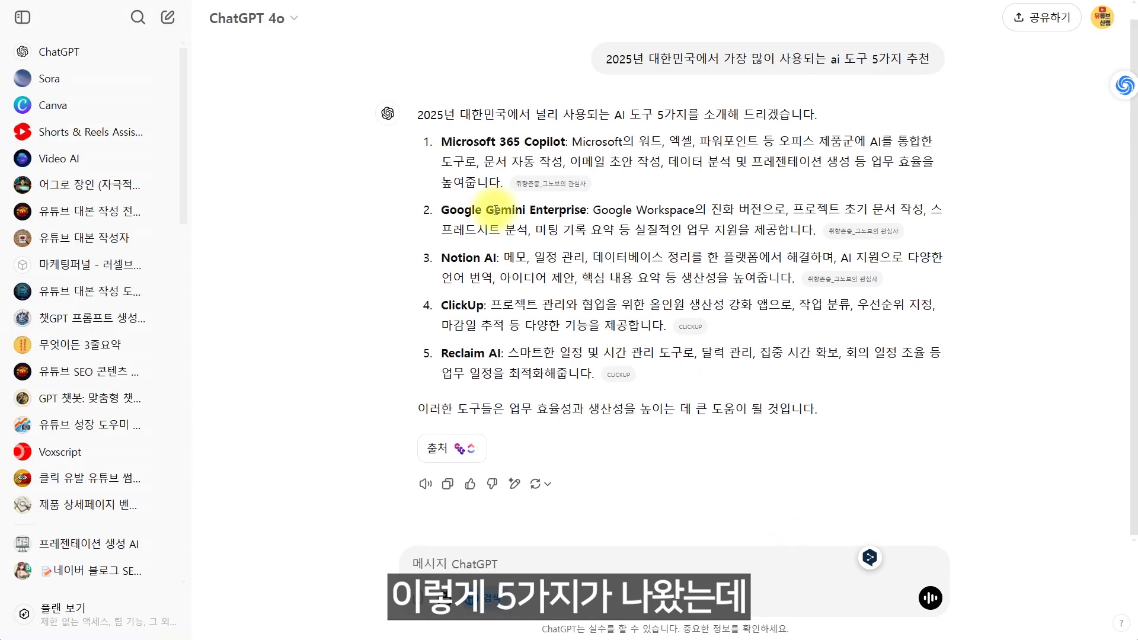
{"action": "scroll", "coordinate": [496, 210], "scroll_direction": "up", "scroll_amount": 1}
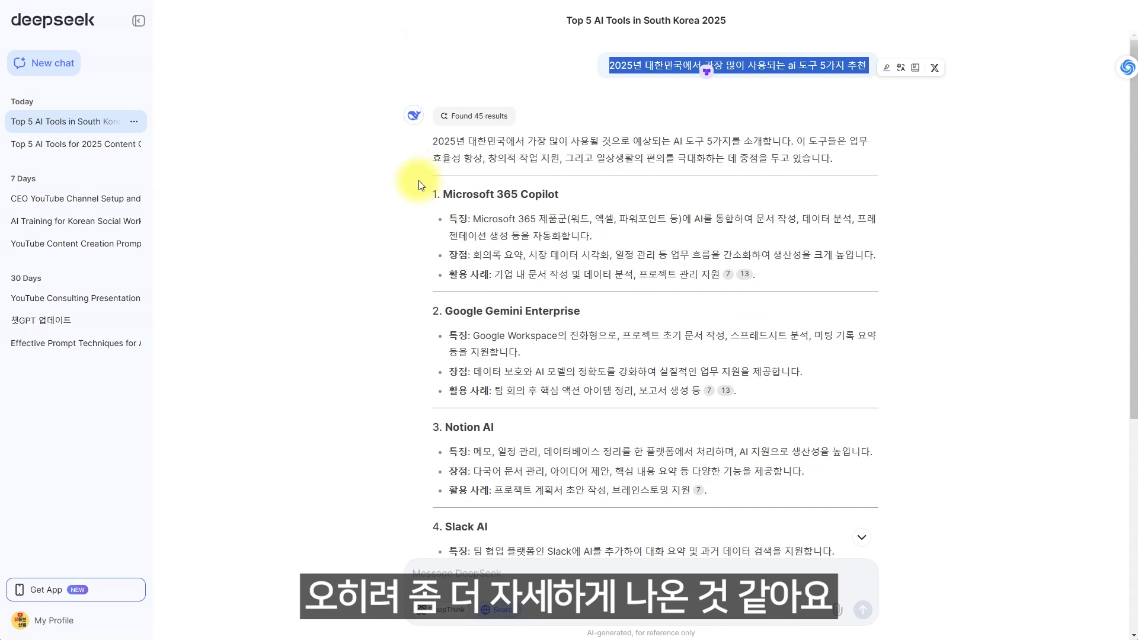
{"action": "scroll", "coordinate": [424, 196], "scroll_direction": "down", "scroll_amount": 4}
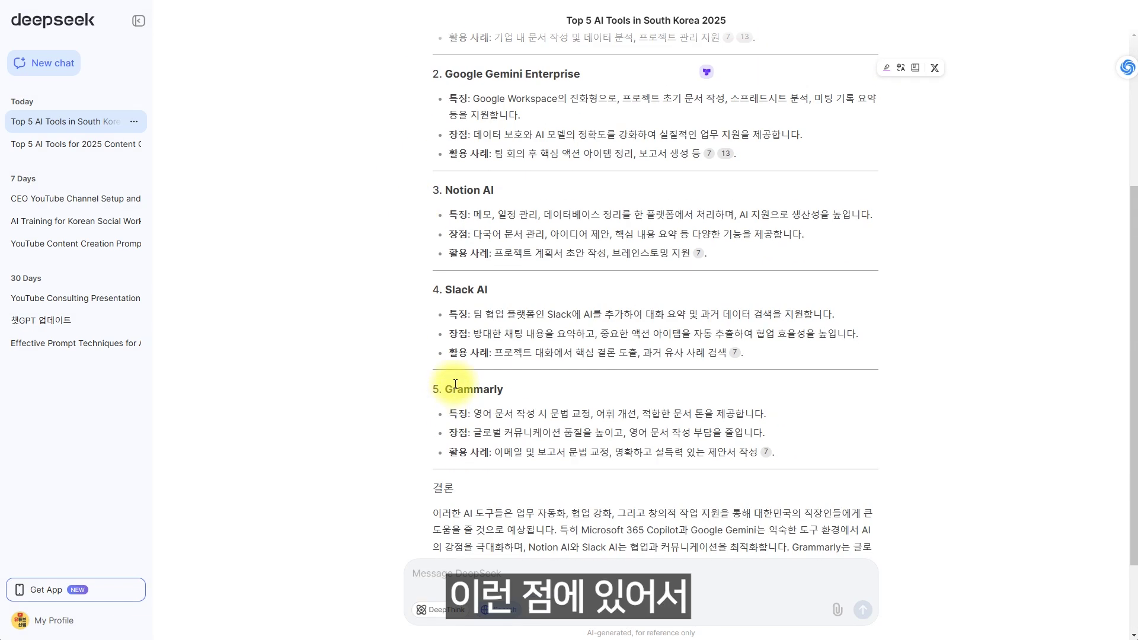
{"action": "scroll", "coordinate": [479, 381], "scroll_direction": "up", "scroll_amount": 5}
{"action": "scroll", "coordinate": [481, 373], "scroll_direction": "down", "scroll_amount": 2}
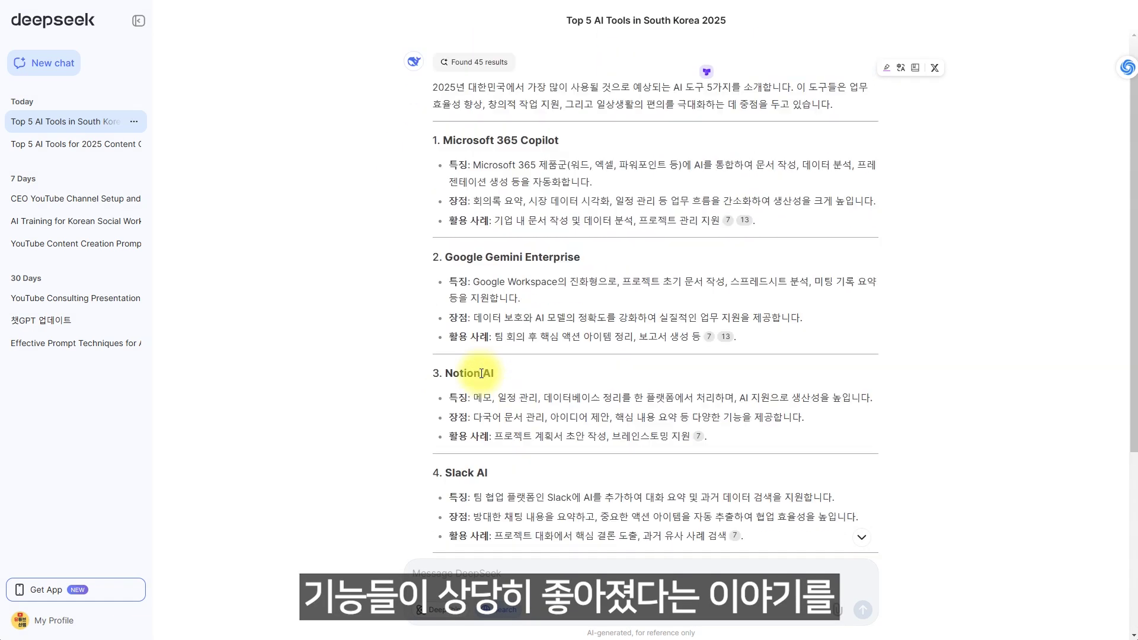
{"action": "scroll", "coordinate": [481, 373], "scroll_direction": "down", "scroll_amount": 1}
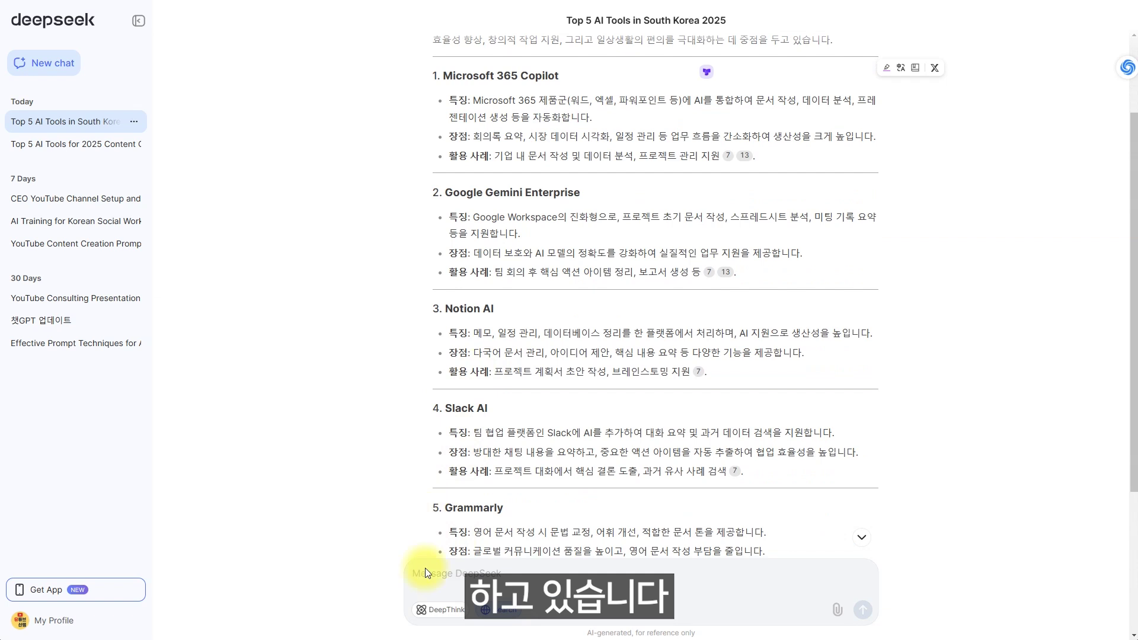
Enable DeepThink in a new chat and ask AI를 활용해 40-50대 초보자를 대상으로 한 유튜브 강의 커리큘럼을 설계한다면, 어떤 주제와 단계로 구성해야 효과적일까요?
{"action": "left_click", "coordinate": [443, 613]}
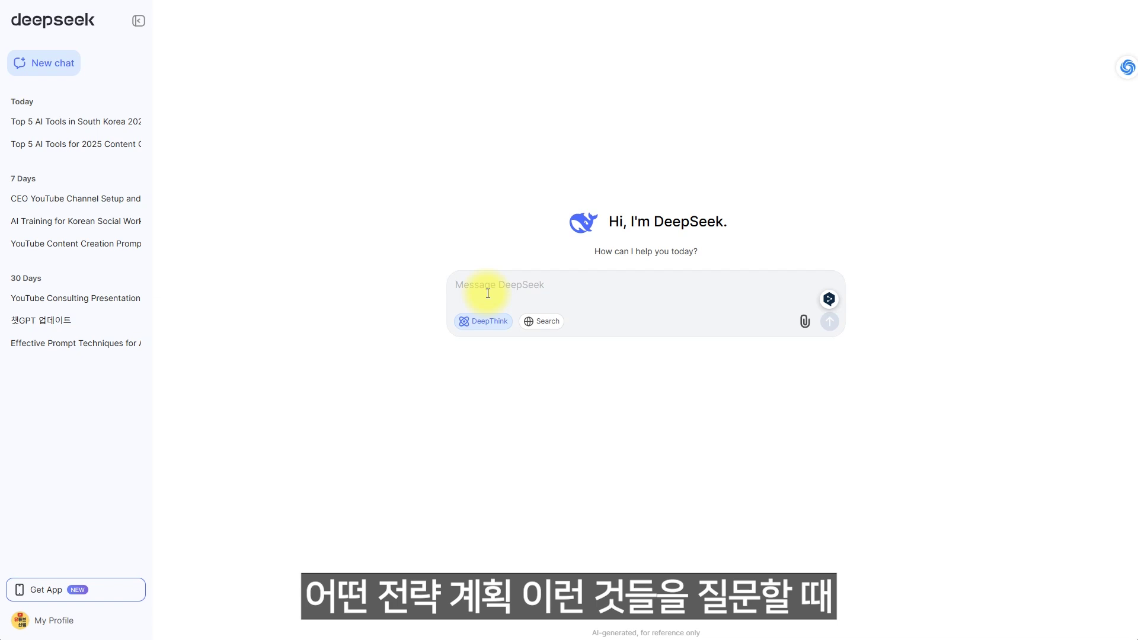
{"action": "type", "text": "AI를 활용해 40-50대 초보자를 대상으로 한 유튜브 강의 커리큘럼을 설계한다면, 어떤 주제와 단계로 구성해야 효과적일까요?\""}
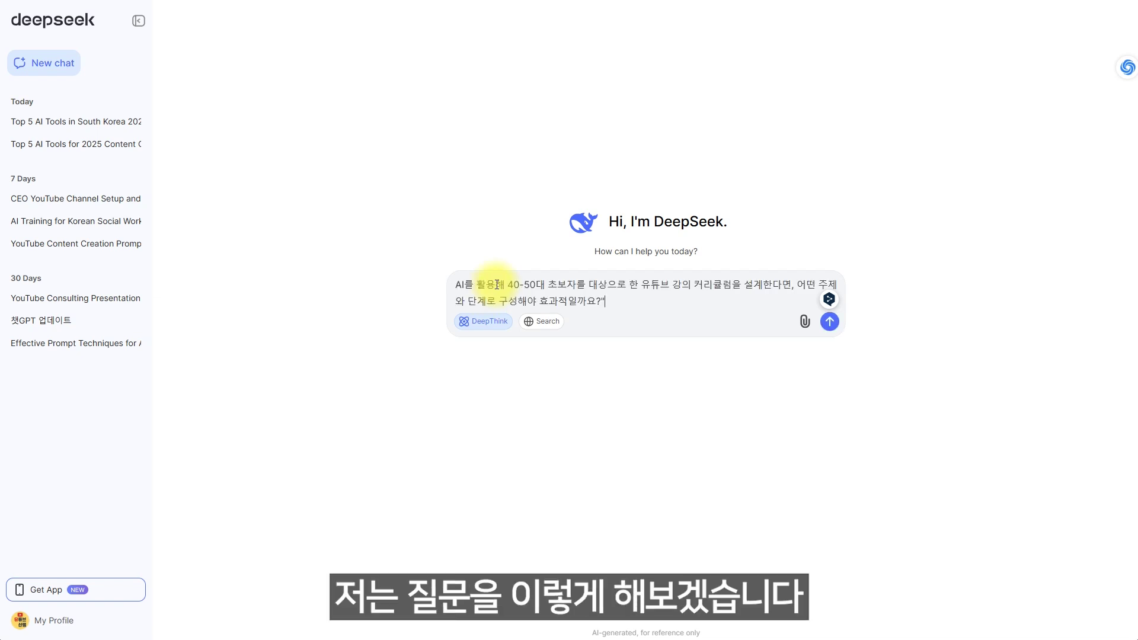
{"action": "left_click", "coordinate": [641, 288]}
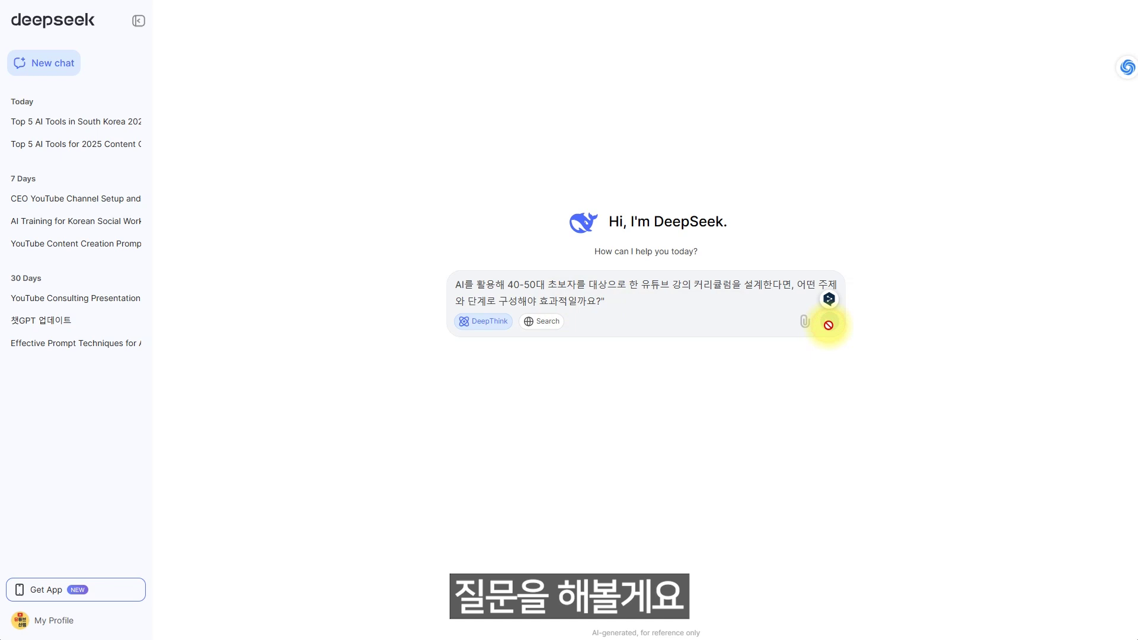
{"action": "left_click", "coordinate": [829, 325]}
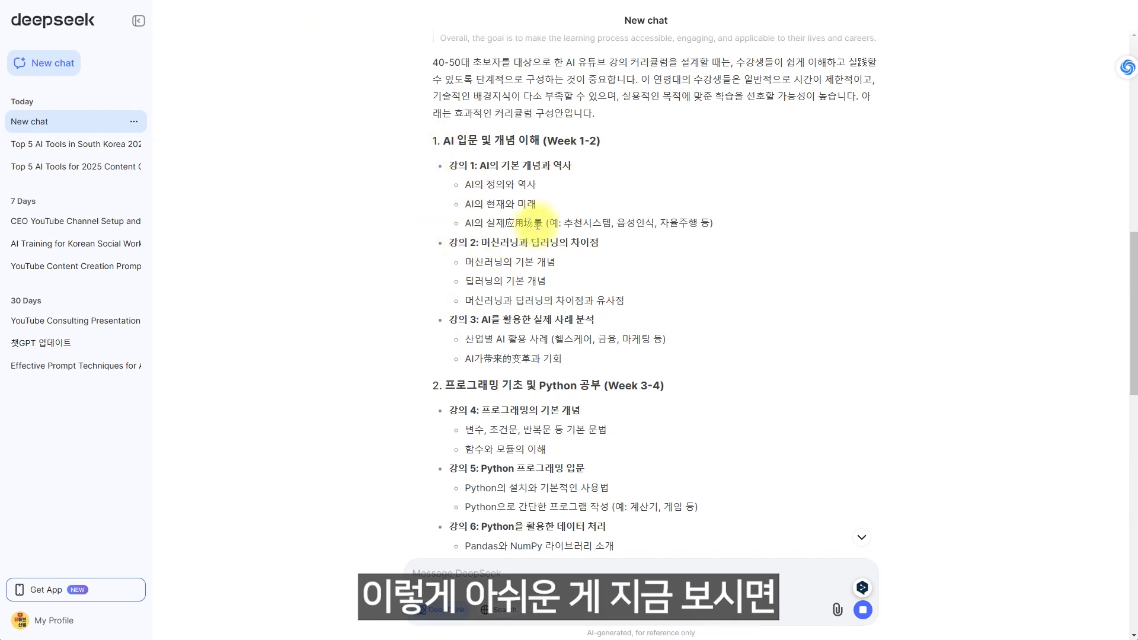
Highlight the Chinese words in 강의 1 of the curriculum answer and read through the following weeks
{"action": "mouse_move", "coordinate": [544, 224]}
{"action": "left_mouse_down"}
{"action": "mouse_move", "coordinate": [505, 225]}
{"action": "mouse_move", "coordinate": [540, 224]}
{"action": "left_mouse_up"}
{"action": "left_click", "coordinate": [506, 224]}
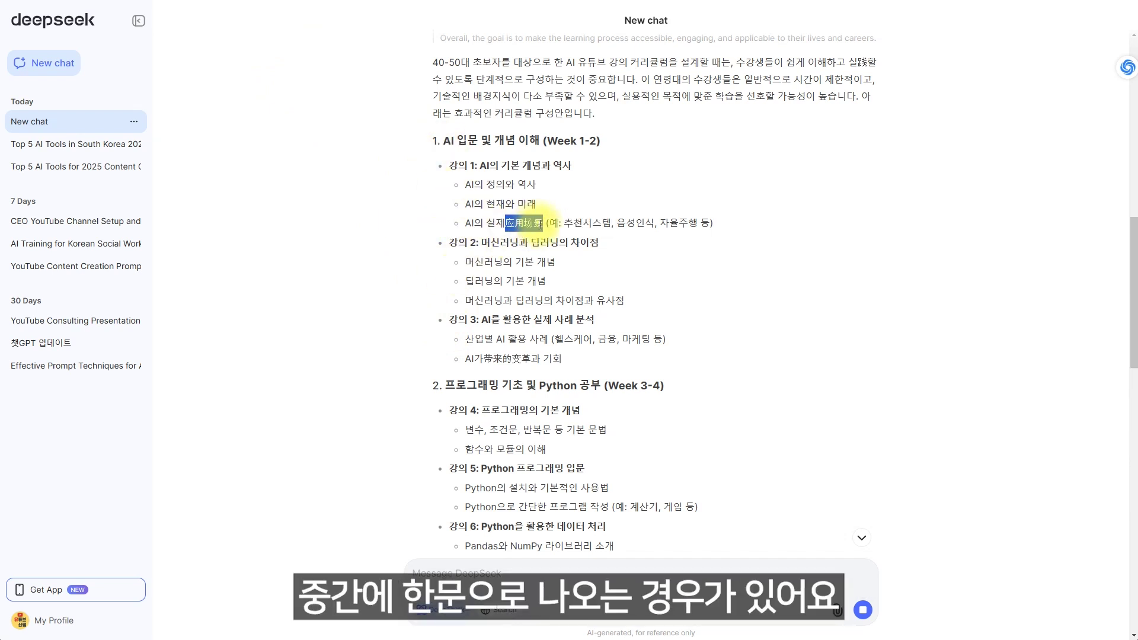
{"action": "scroll", "coordinate": [439, 415], "scroll_direction": "down", "scroll_amount": 9}
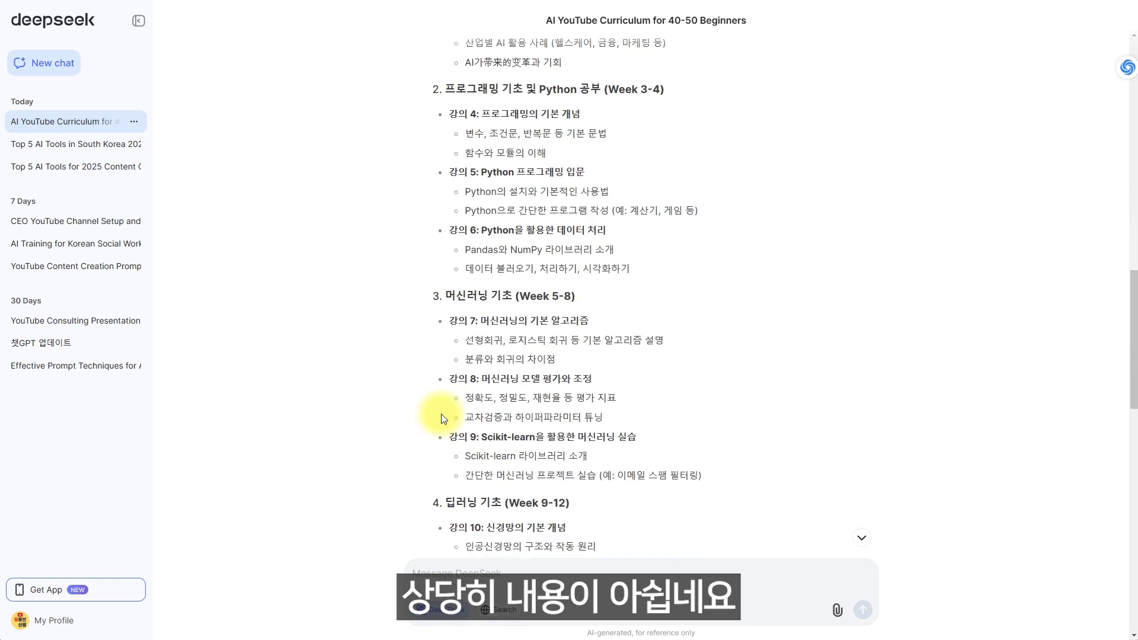
{"action": "scroll", "coordinate": [441, 414], "scroll_direction": "down", "scroll_amount": 4}
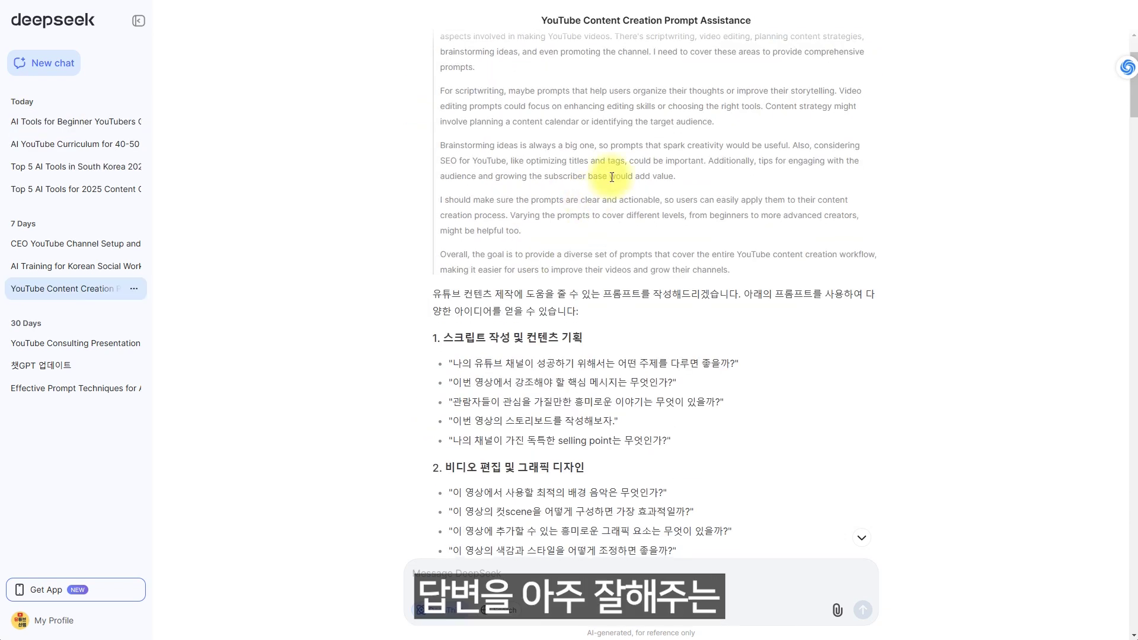
Read the YouTube Content Creation Prompt Assistance chat, from the prompt suggestions through the comparison of 젠스파크, FELO and DEEPSEEK
{"action": "scroll", "coordinate": [539, 265], "scroll_direction": "up", "scroll_amount": 1}
{"action": "scroll", "coordinate": [416, 301], "scroll_direction": "down", "scroll_amount": 5}
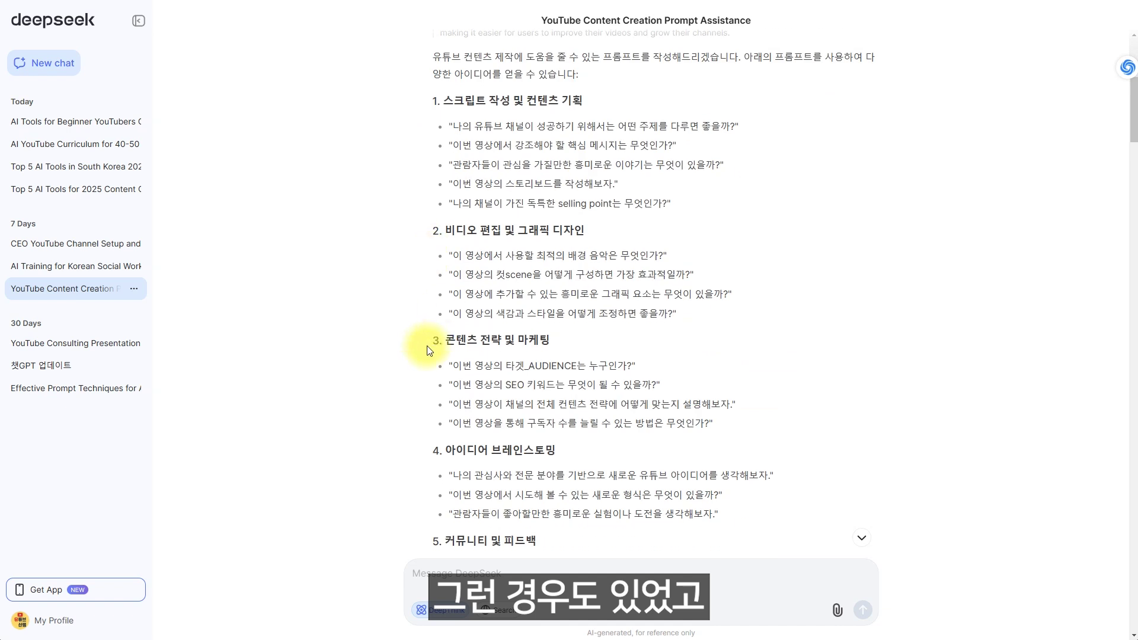
{"action": "scroll", "coordinate": [429, 351], "scroll_direction": "down", "scroll_amount": 10}
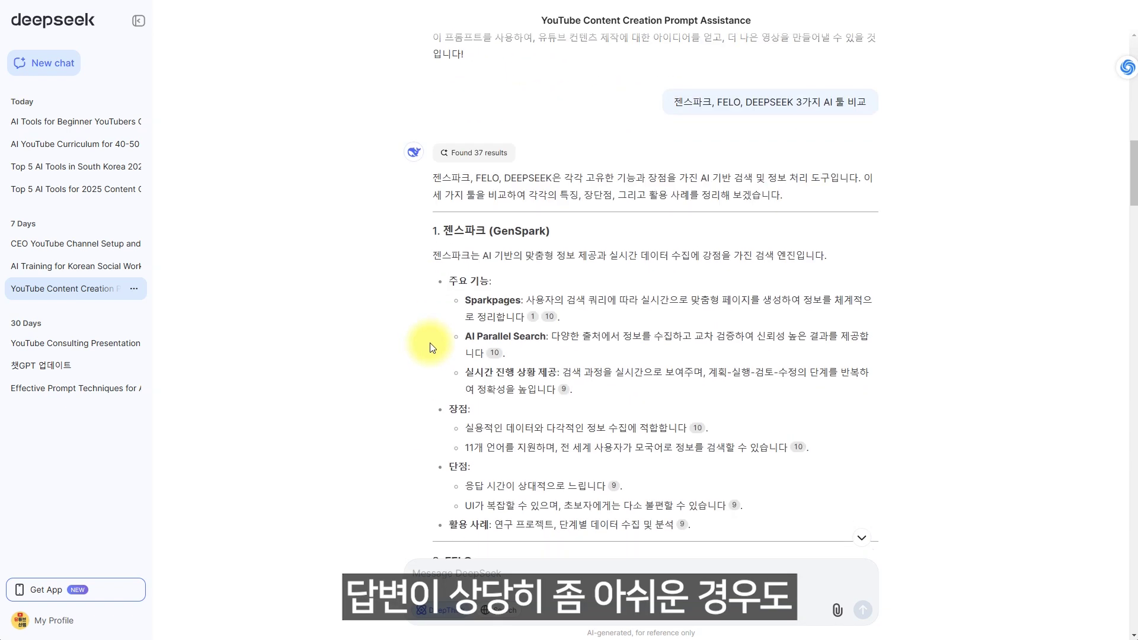
{"action": "scroll", "coordinate": [403, 347], "scroll_direction": "down", "scroll_amount": 2}
{"action": "scroll", "coordinate": [332, 297], "scroll_direction": "down", "scroll_amount": 2}
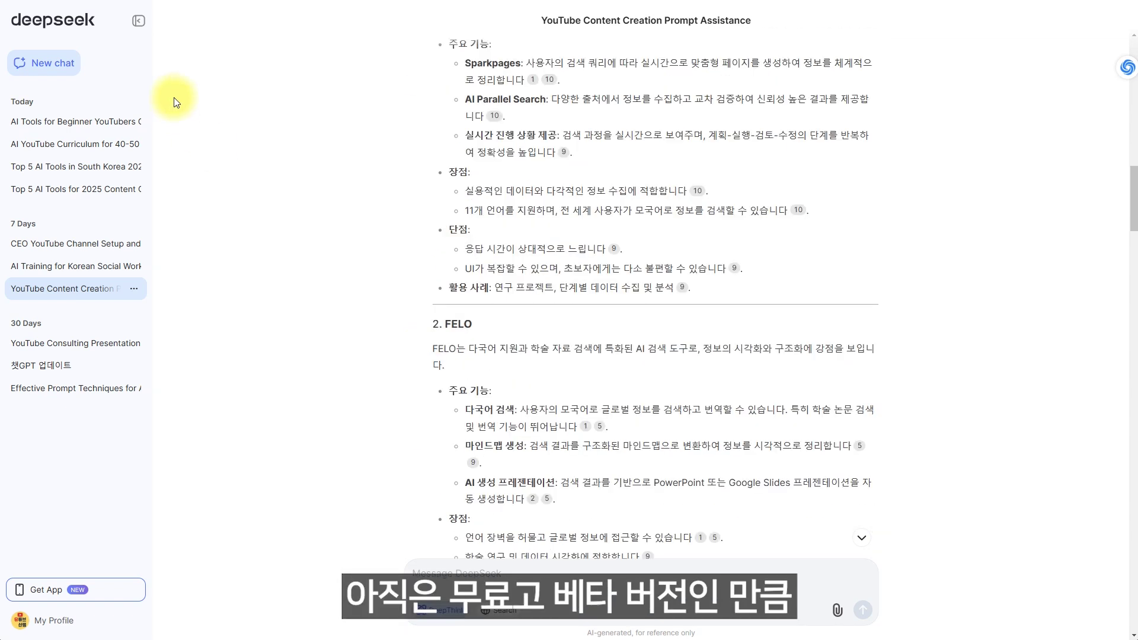
{"action": "scroll", "coordinate": [446, 305], "scroll_direction": "down", "scroll_amount": 6}
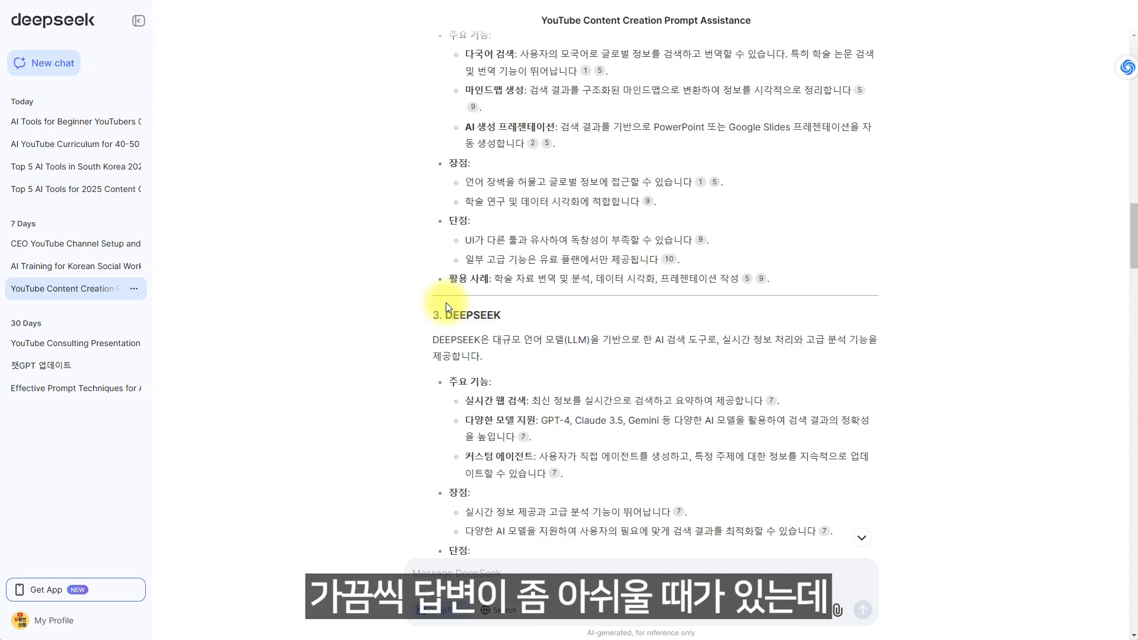
{"action": "scroll", "coordinate": [446, 303], "scroll_direction": "down", "scroll_amount": 4}
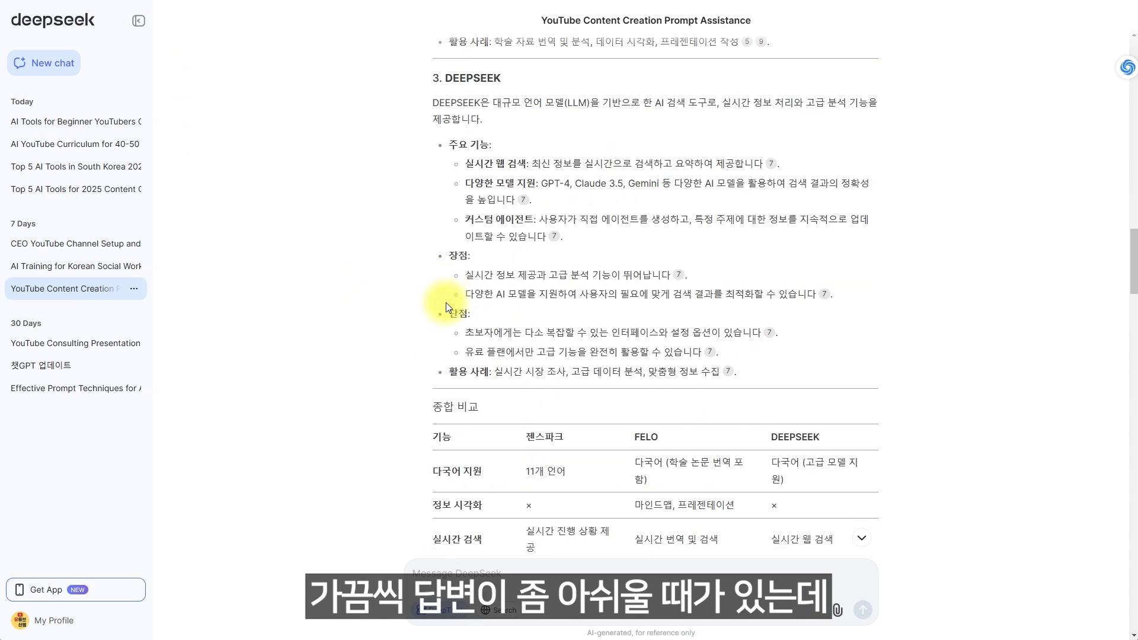
{"action": "scroll", "coordinate": [446, 304], "scroll_direction": "down", "scroll_amount": 1}
{"action": "scroll", "coordinate": [446, 303], "scroll_direction": "up", "scroll_amount": 2}
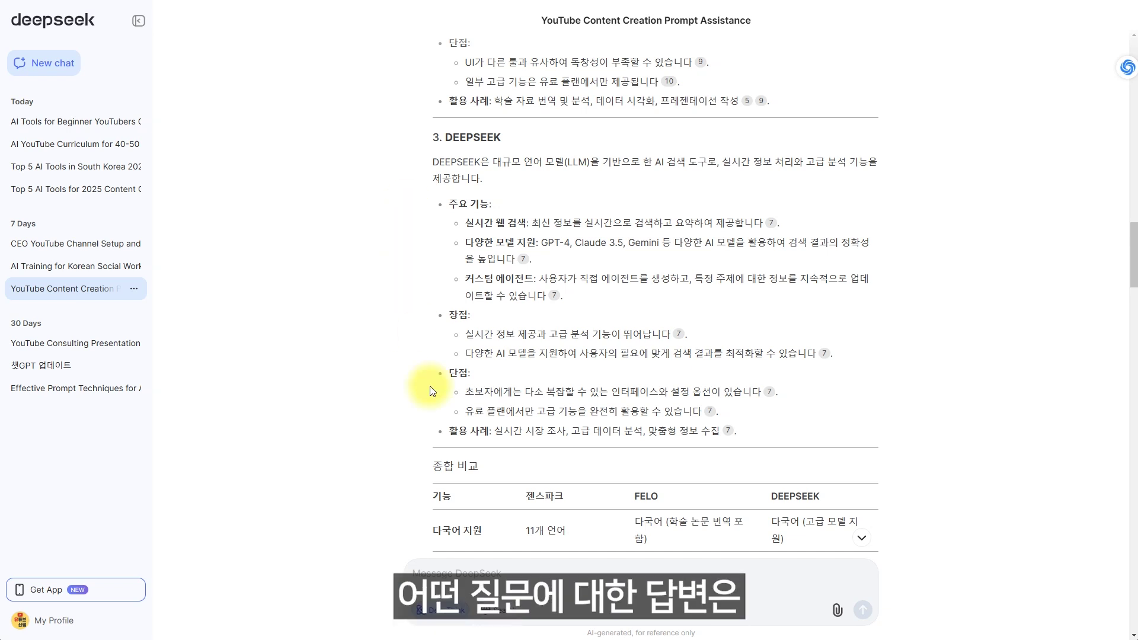
{"action": "scroll", "coordinate": [436, 414], "scroll_direction": "down", "scroll_amount": 3}
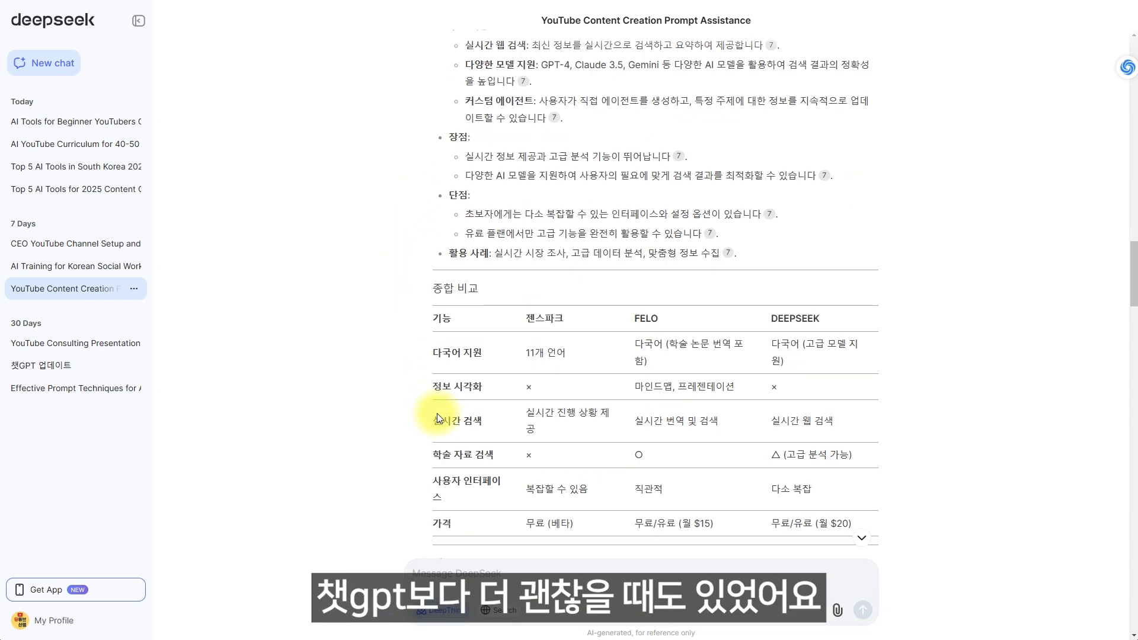
Review the answer to 젠스파크, FELO, DEEPSEEK 3가지 AI 툴 비교 again, from the question down to the comparison table and conclusion
{"action": "scroll", "coordinate": [716, 115], "scroll_direction": "up", "scroll_amount": 15}
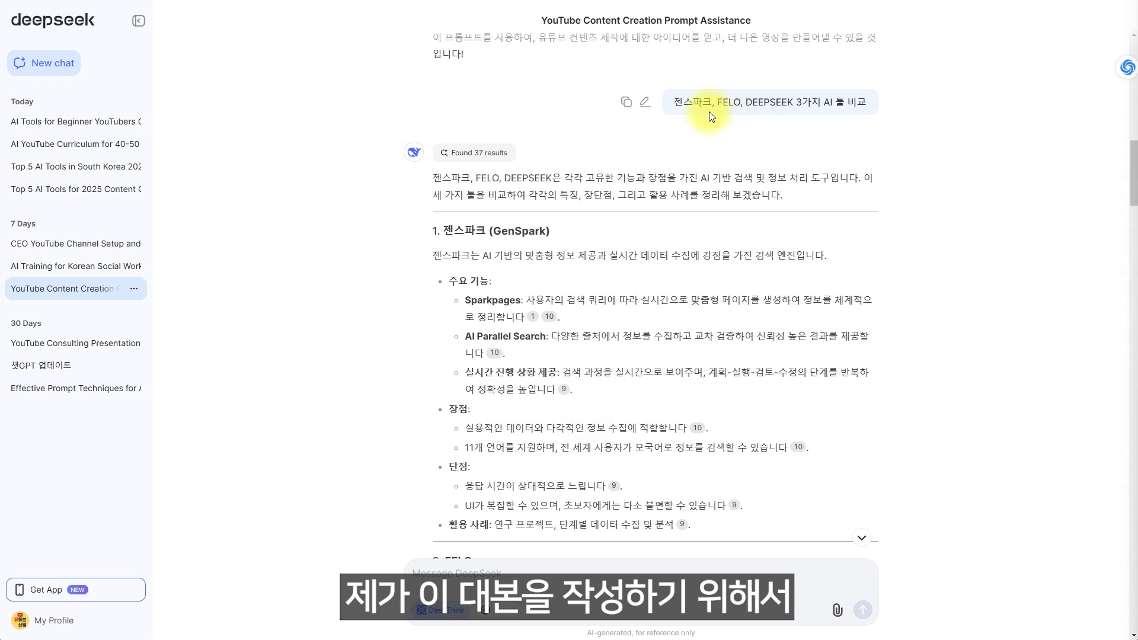
{"action": "scroll", "coordinate": [468, 173], "scroll_direction": "down", "scroll_amount": 1}
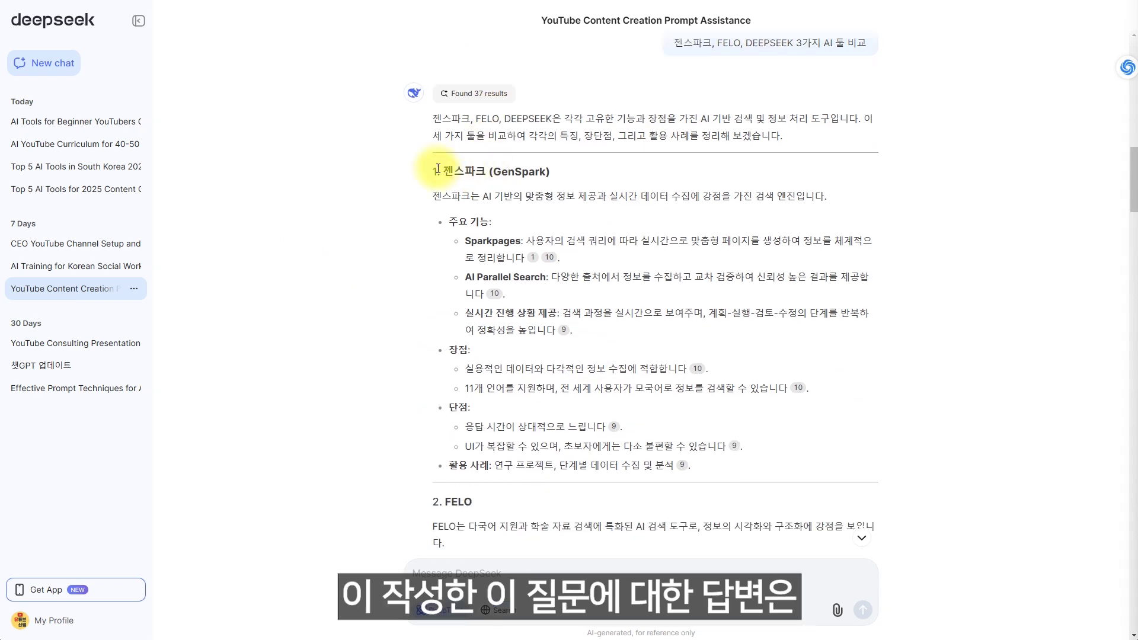
{"action": "scroll", "coordinate": [417, 314], "scroll_direction": "down", "scroll_amount": 4}
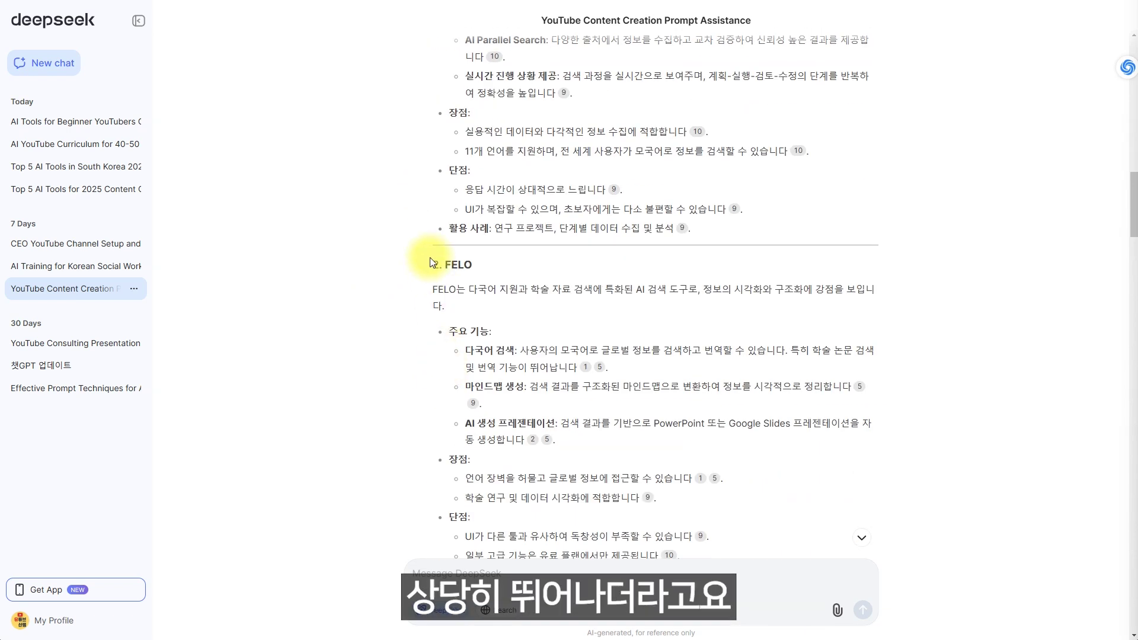
{"action": "scroll", "coordinate": [429, 339], "scroll_direction": "down", "scroll_amount": 15}
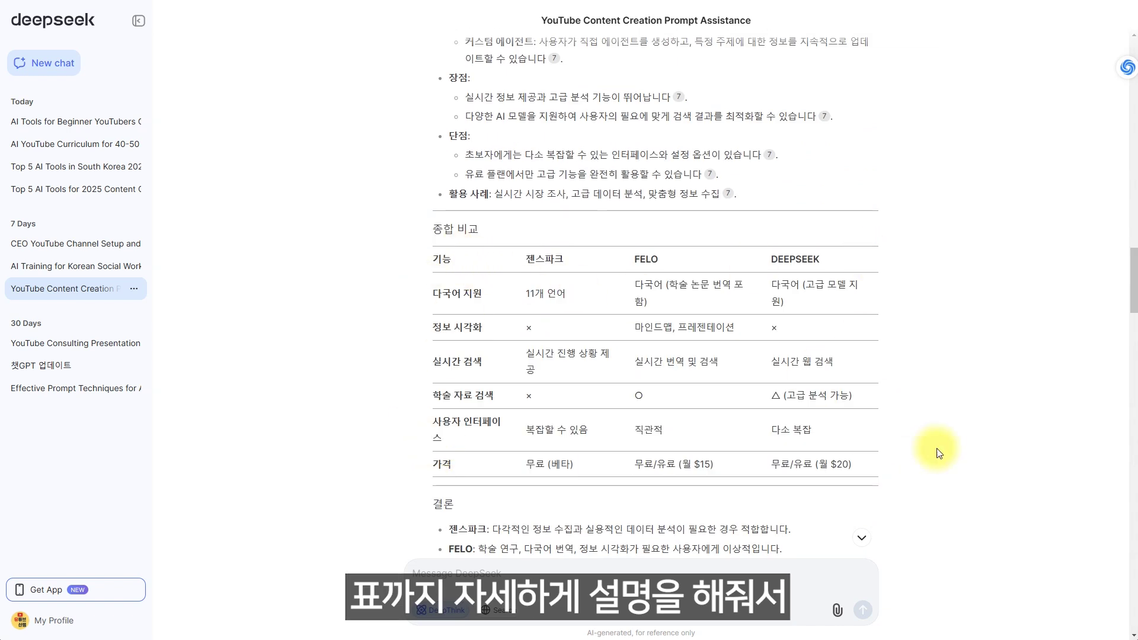
{"action": "scroll", "coordinate": [424, 304], "scroll_direction": "down", "scroll_amount": 4}
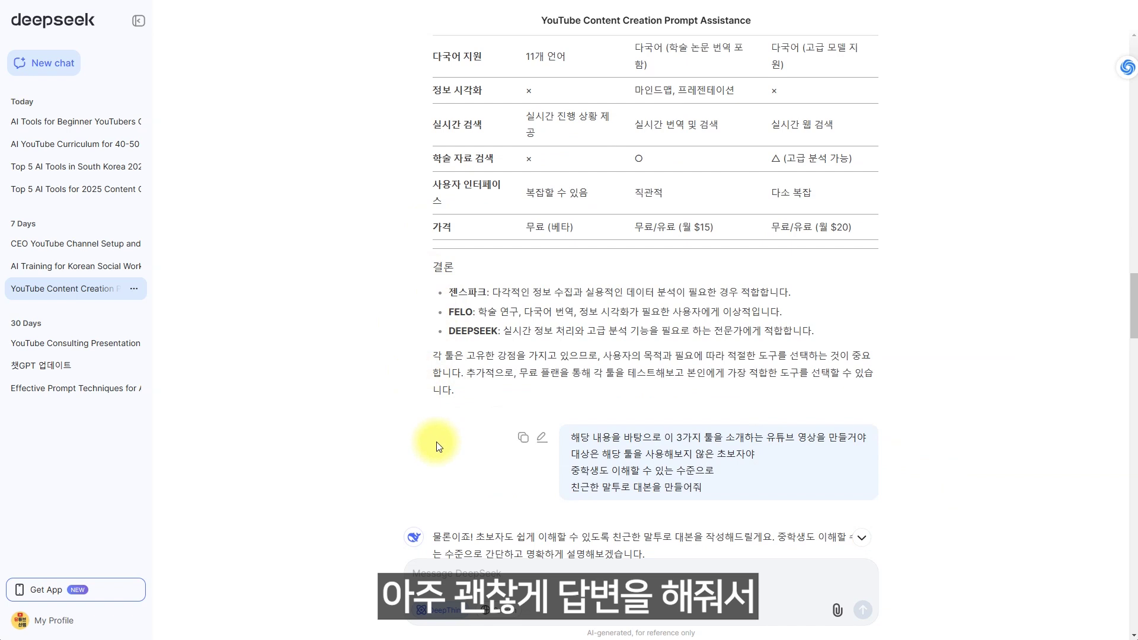
Look through the beginner-friendly video script on the three tools and the start of their comparison with ChatGPT and Claude
{"action": "scroll", "coordinate": [418, 383], "scroll_direction": "down", "scroll_amount": 10}
{"action": "scroll", "coordinate": [418, 382], "scroll_direction": "down", "scroll_amount": 10}
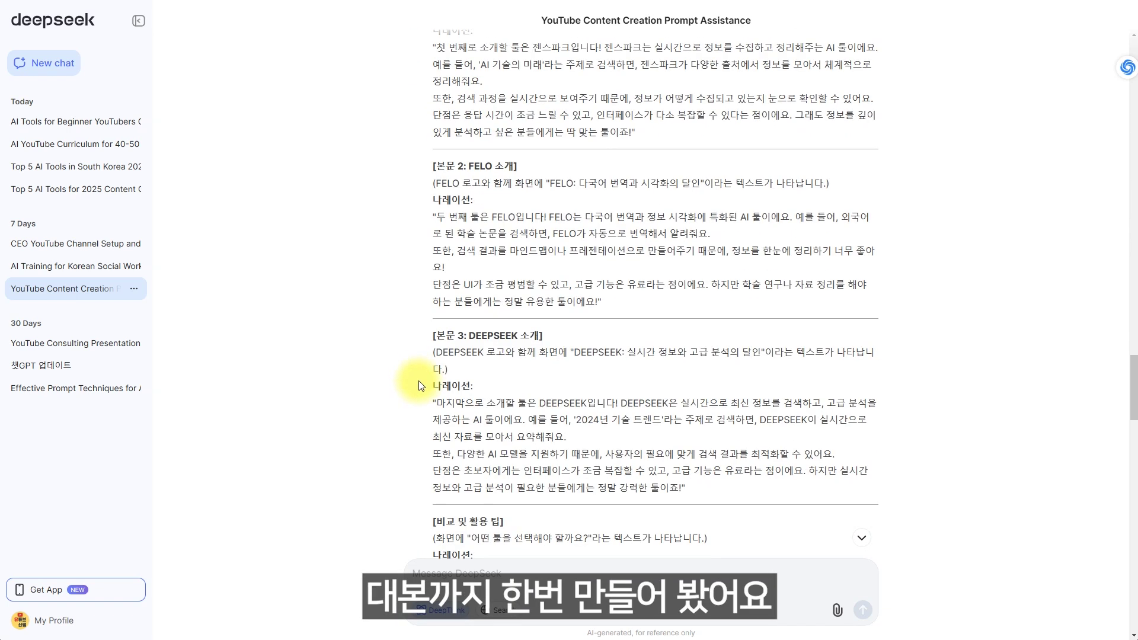
{"action": "scroll", "coordinate": [431, 301], "scroll_direction": "up", "scroll_amount": 2}
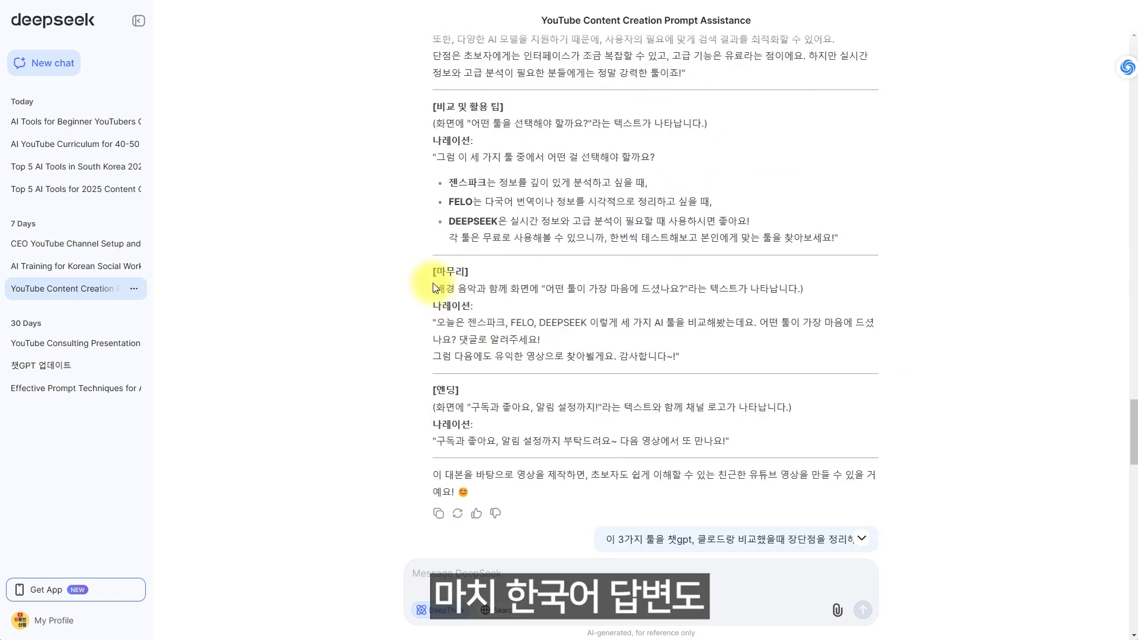
{"action": "scroll", "coordinate": [430, 364], "scroll_direction": "down", "scroll_amount": 2}
{"action": "scroll", "coordinate": [430, 364], "scroll_direction": "down", "scroll_amount": 4}
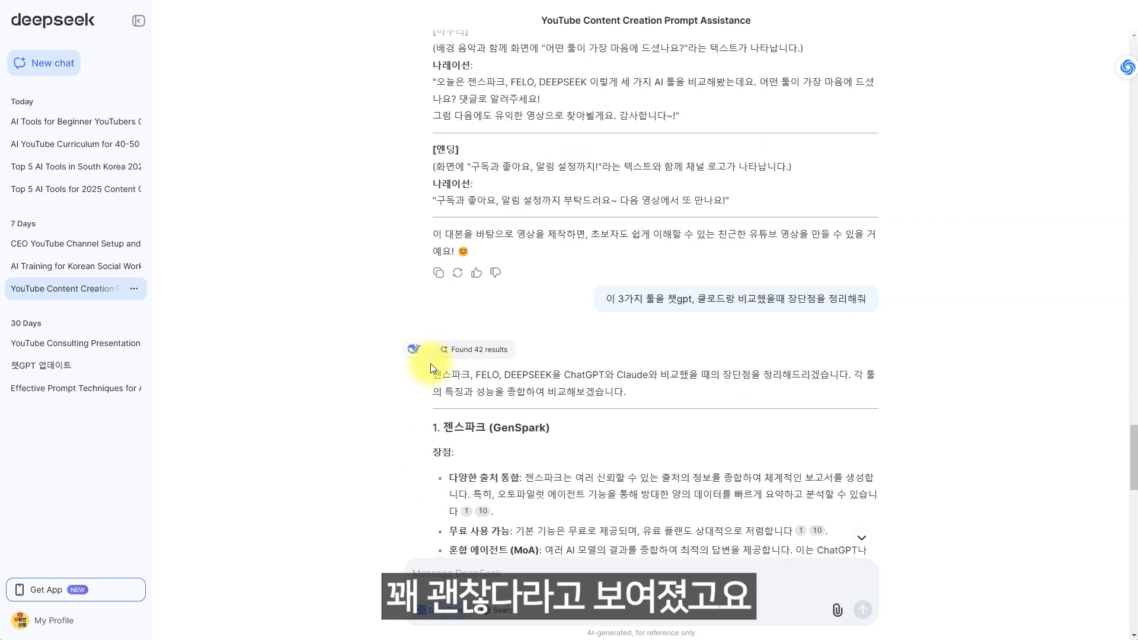
{"action": "scroll", "coordinate": [432, 364], "scroll_direction": "down", "scroll_amount": 3}
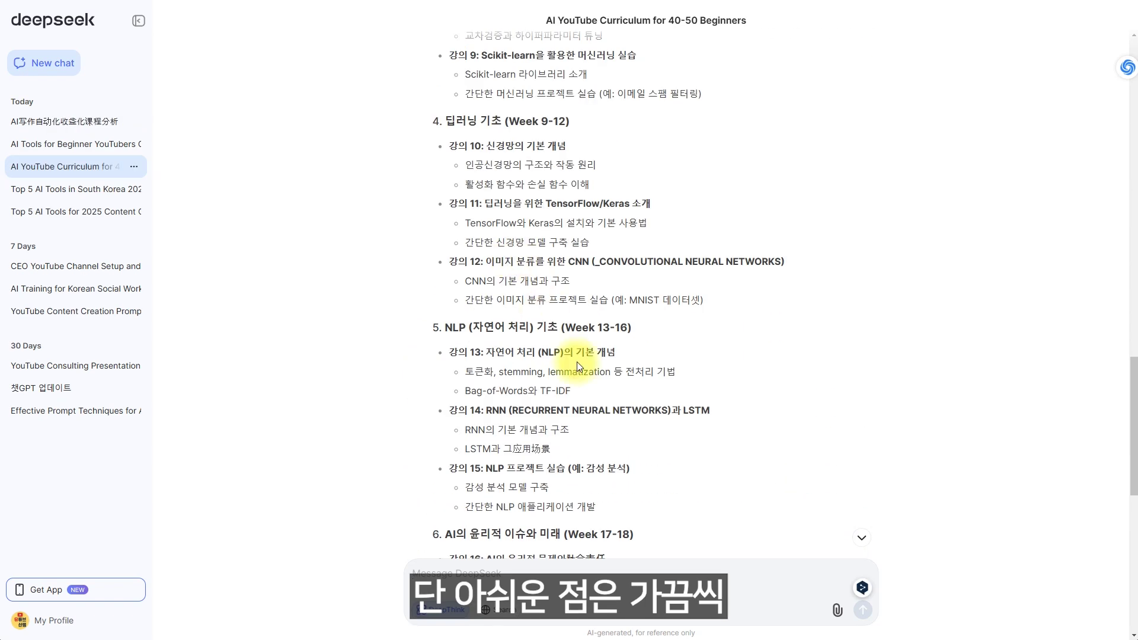
Highlight the Chinese words in 강의 14 of the curriculum chat, check the remaining lessons for more, and start a new chat
{"action": "left_click_drag", "start_coordinate": [550, 448], "coordinate": [514, 451]}
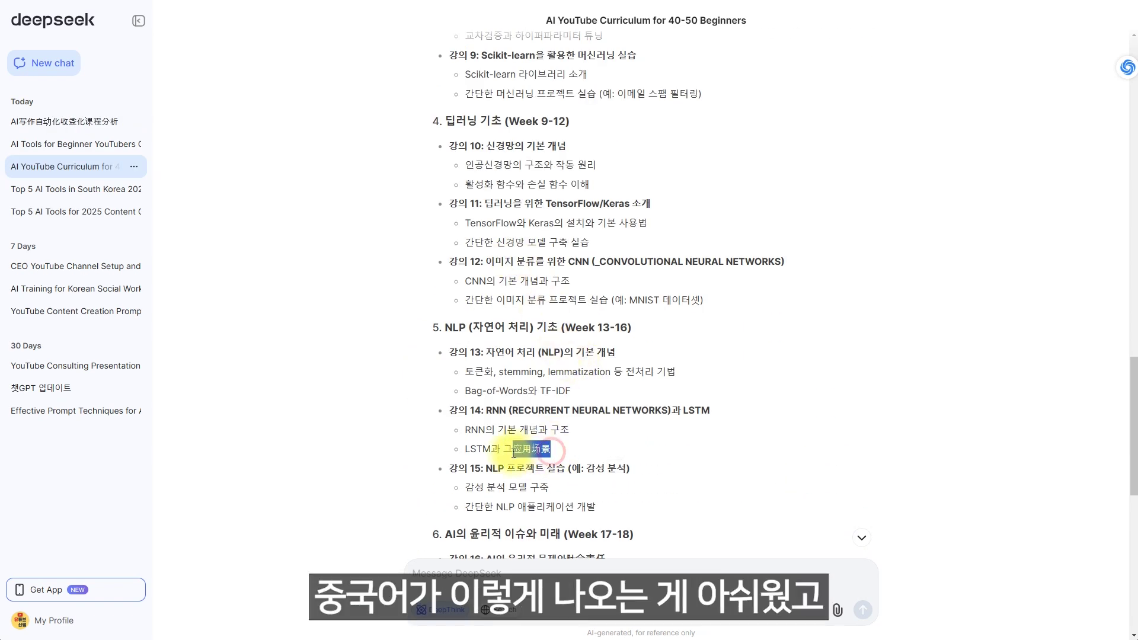
{"action": "scroll", "coordinate": [511, 453], "scroll_direction": "down", "scroll_amount": 1}
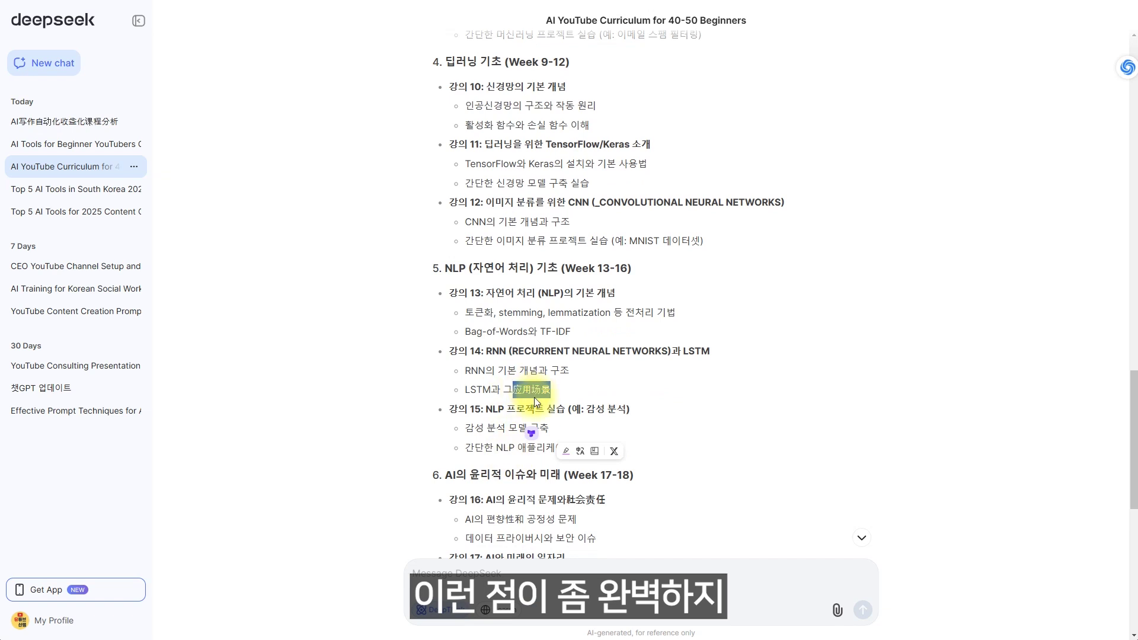
{"action": "scroll", "coordinate": [567, 425], "scroll_direction": "down", "scroll_amount": 1}
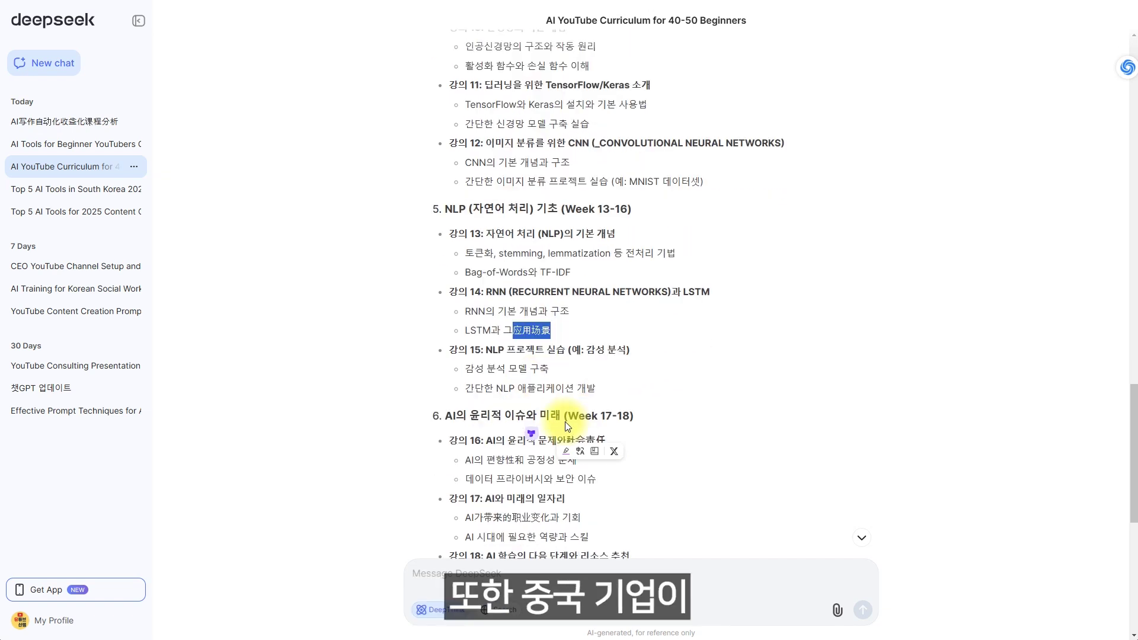
{"action": "scroll", "coordinate": [566, 422], "scroll_direction": "down", "scroll_amount": 3}
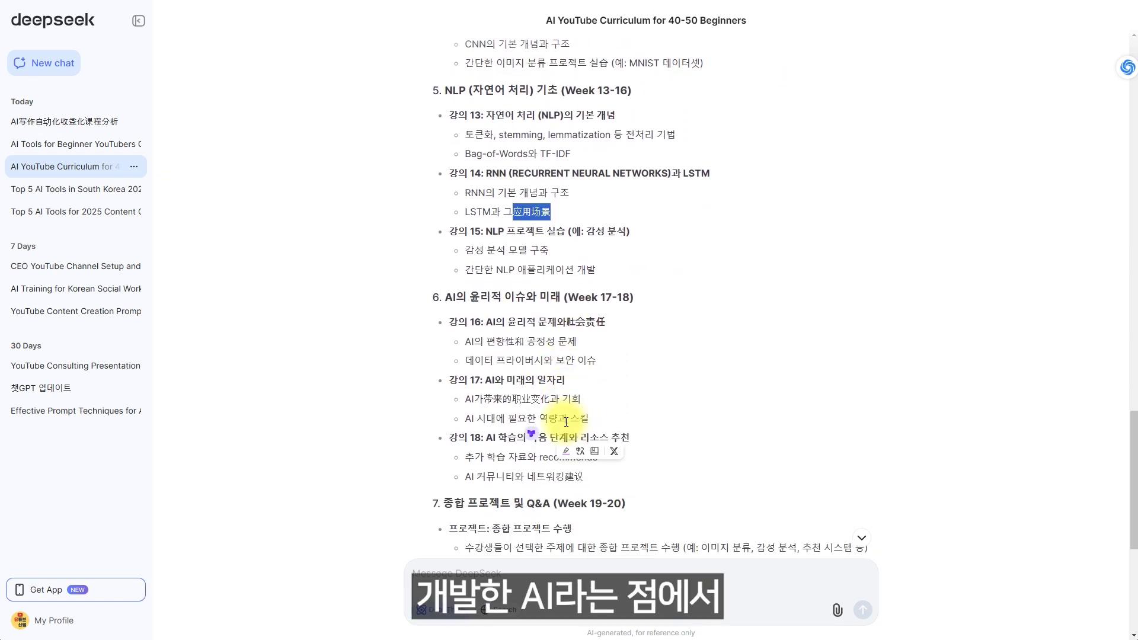
{"action": "scroll", "coordinate": [566, 422], "scroll_direction": "up", "scroll_amount": 3}
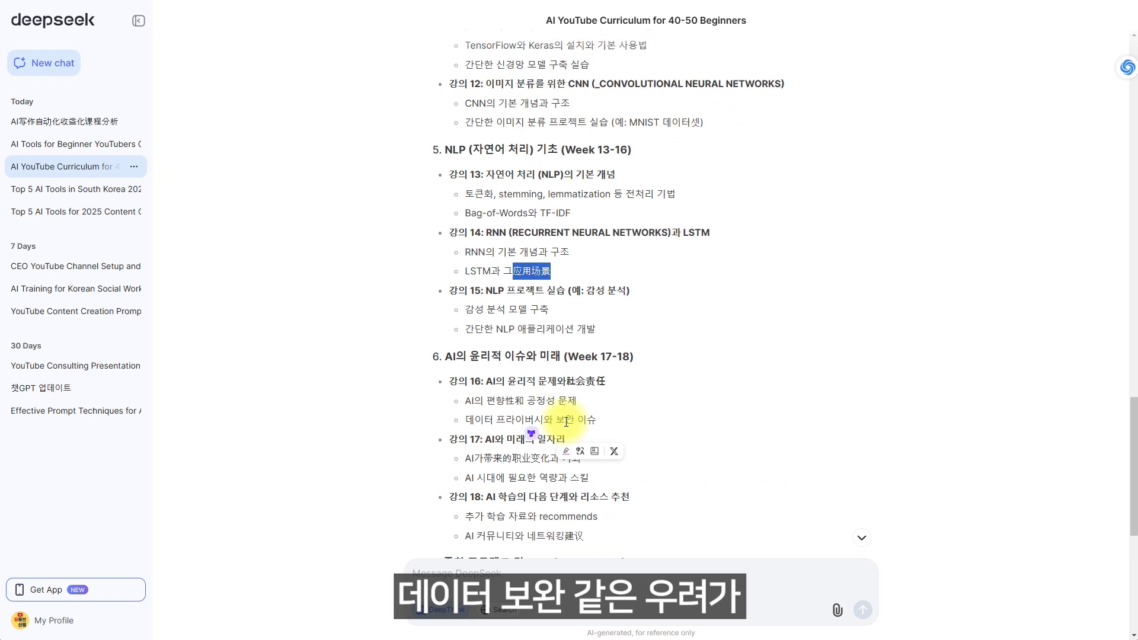
{"action": "scroll", "coordinate": [566, 422], "scroll_direction": "down", "scroll_amount": 3}
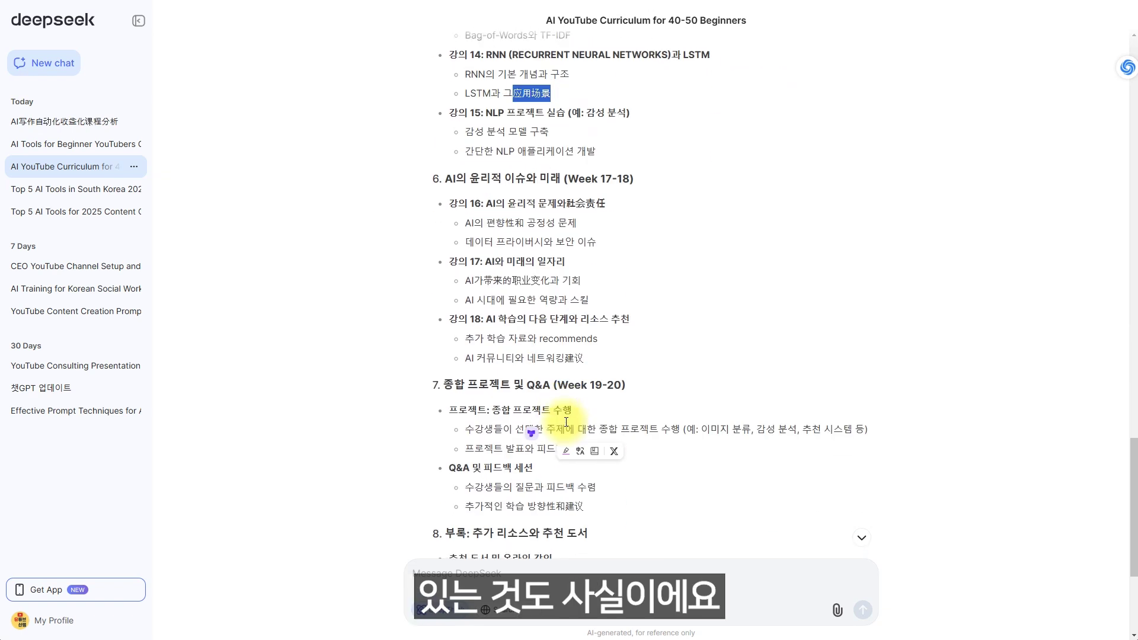
{"action": "left_click", "coordinate": [70, 66]}
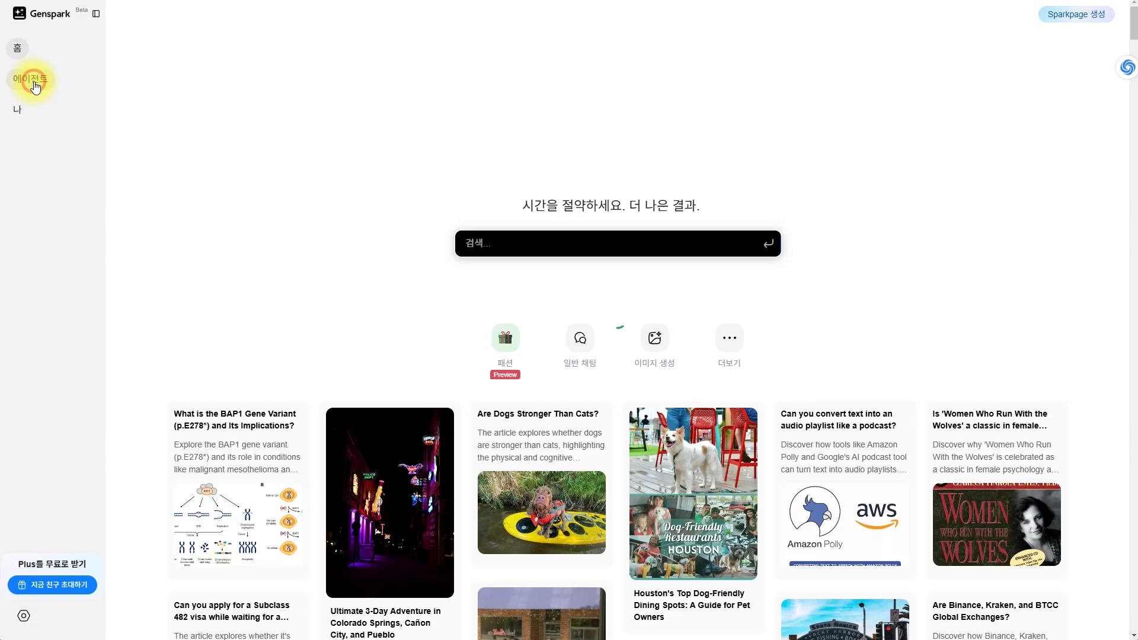
Open Genspark's agent page (에이전트) and look through the AI tools Sparkpage, from AI 도구의 중요성 to GitHub Copilot의 장점
{"action": "left_click", "coordinate": [31, 79]}
{"action": "left_click", "coordinate": [705, 143]}
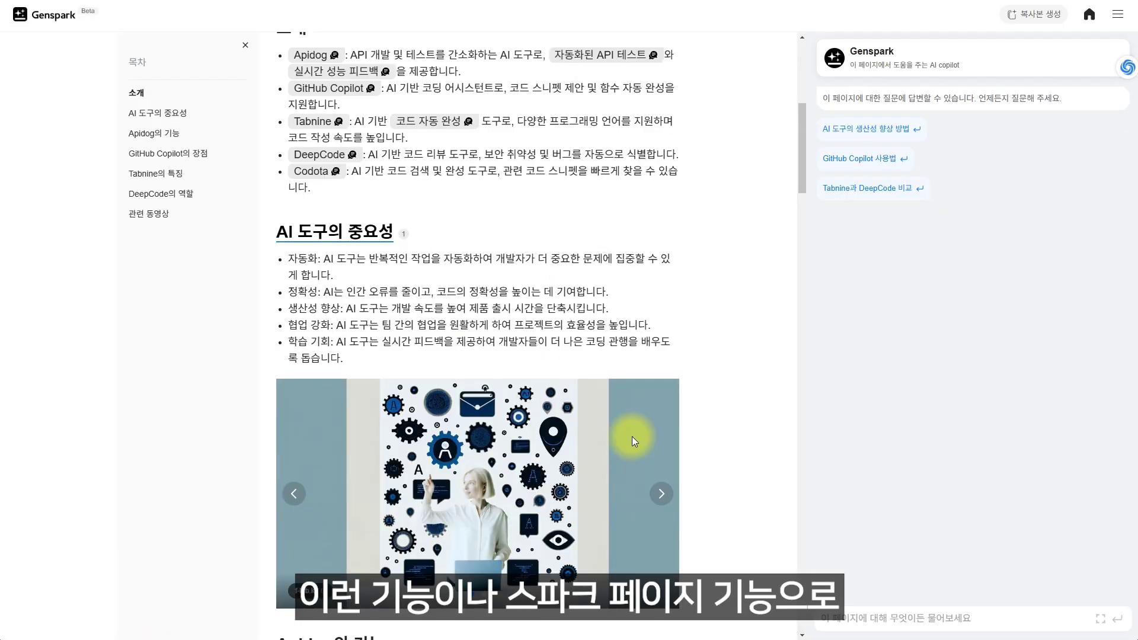
{"action": "scroll", "coordinate": [632, 436], "scroll_direction": "down", "scroll_amount": 10}
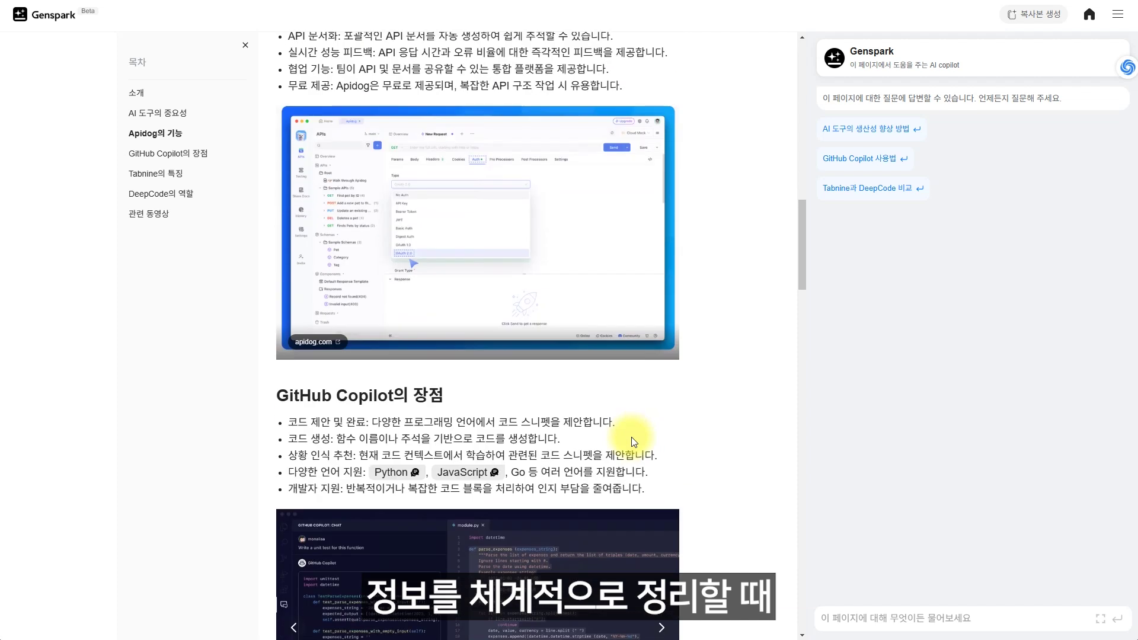
{"action": "scroll", "coordinate": [631, 436], "scroll_direction": "down", "scroll_amount": 9}
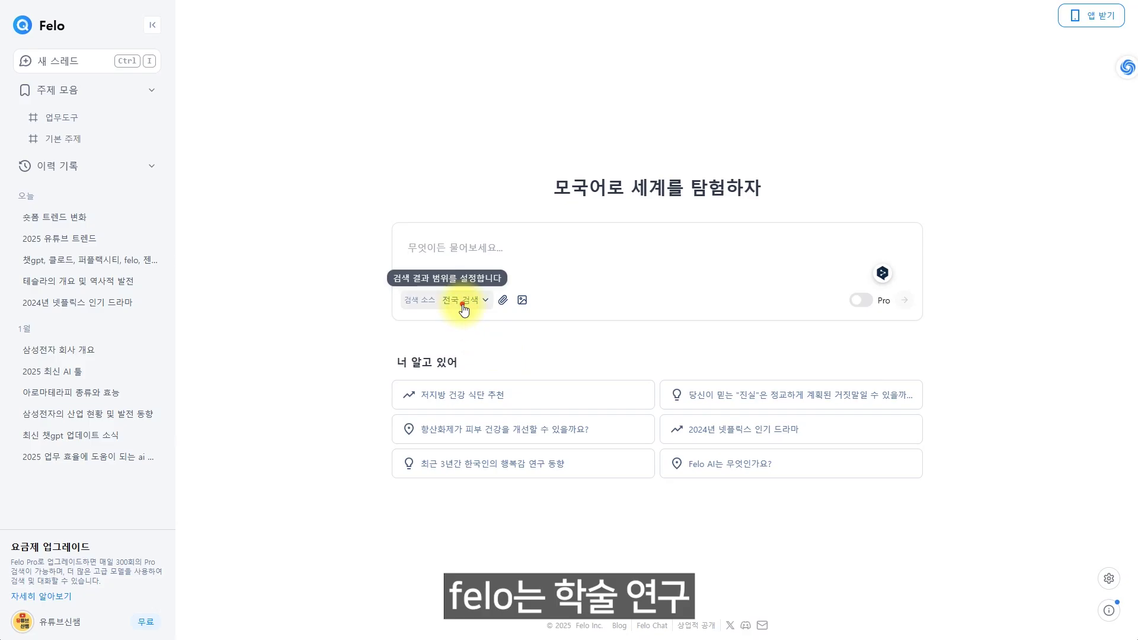
Switch to Felo, view its search source options, and browse the 검색 에이전트 report templates, including 브랜드 마케팅 and 자본 시장 및 투자 전략
{"action": "left_click", "coordinate": [464, 309]}
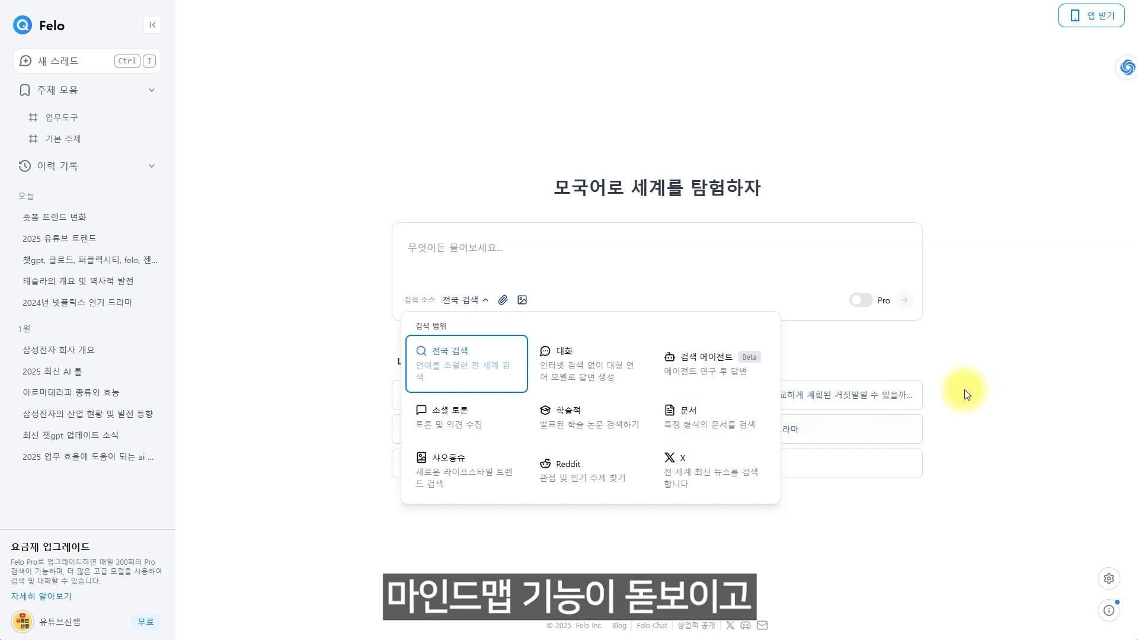
{"action": "left_click", "coordinate": [947, 386]}
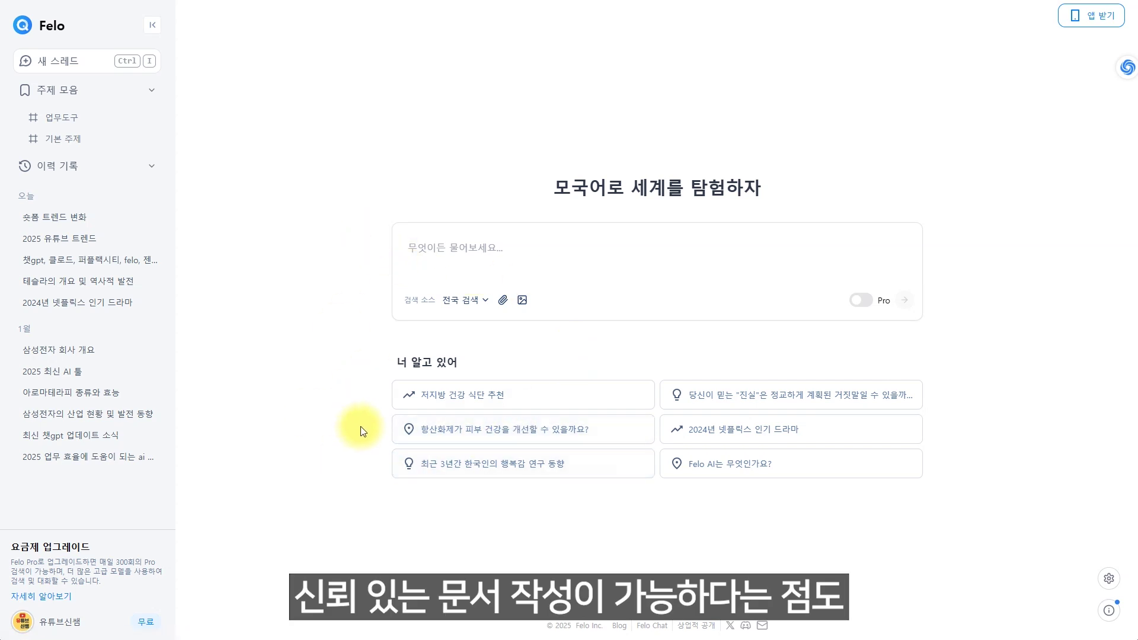
{"action": "left_click", "coordinate": [478, 300]}
{"action": "left_click", "coordinate": [707, 372]}
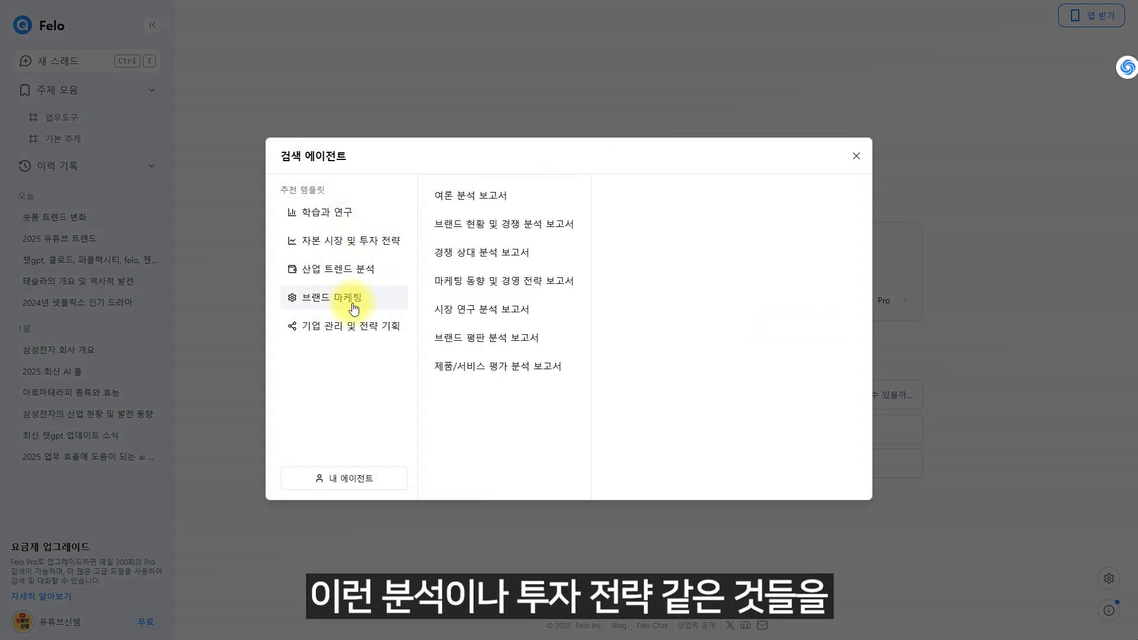
{"action": "mouse_move", "coordinate": [351, 267]}
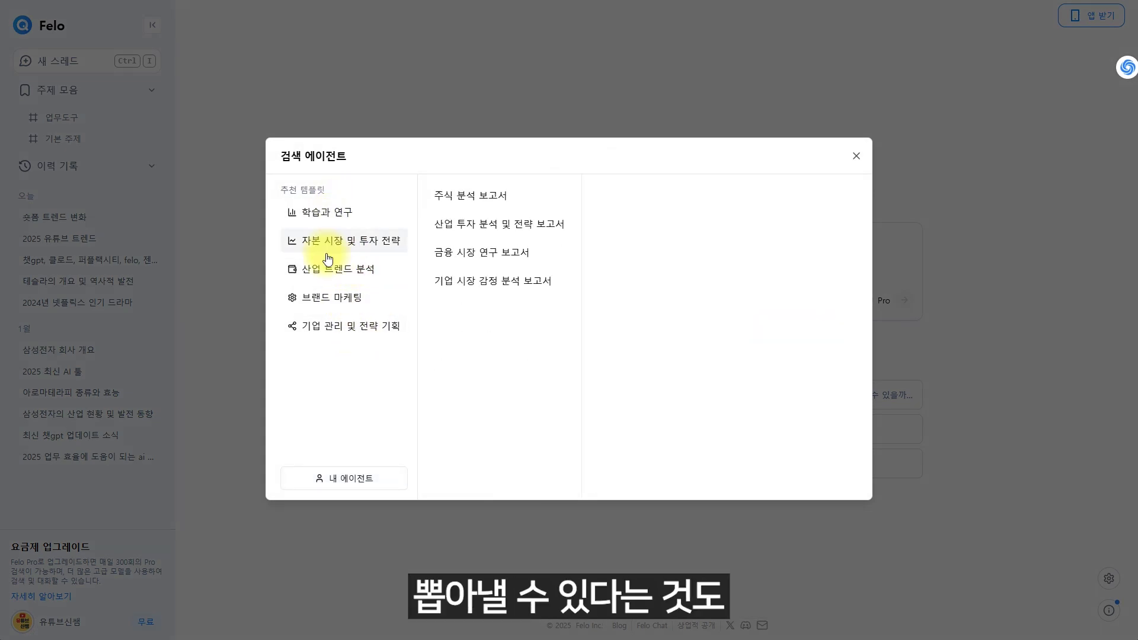
{"action": "mouse_move", "coordinate": [356, 326]}
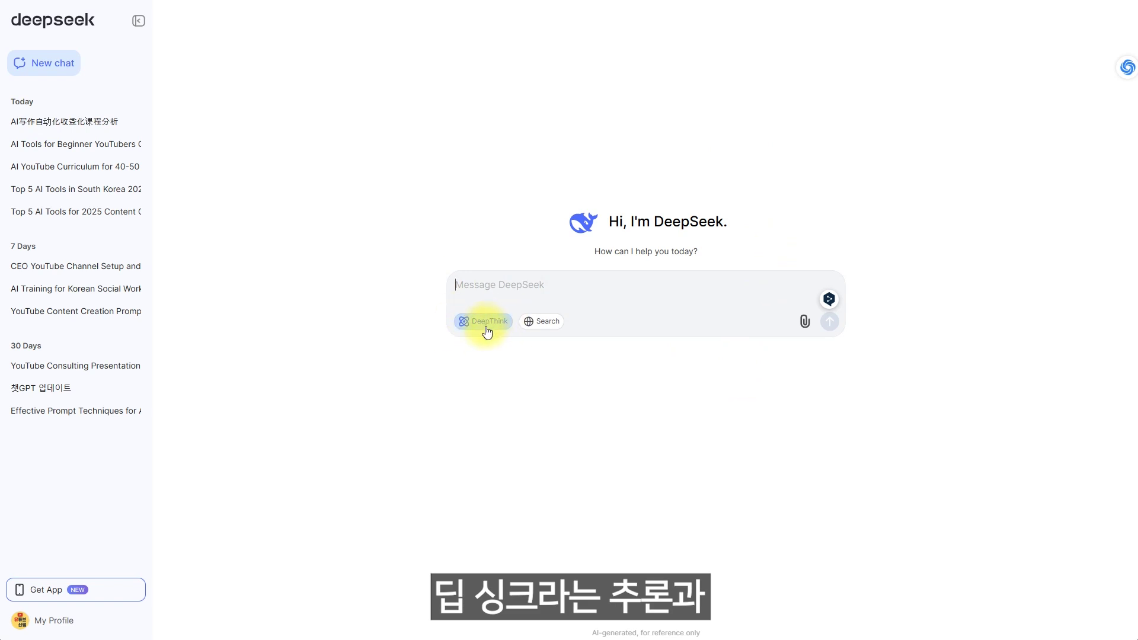
Switch to DeepSeek and turn on the Search option for the new chat
{"action": "left_click", "coordinate": [548, 328]}
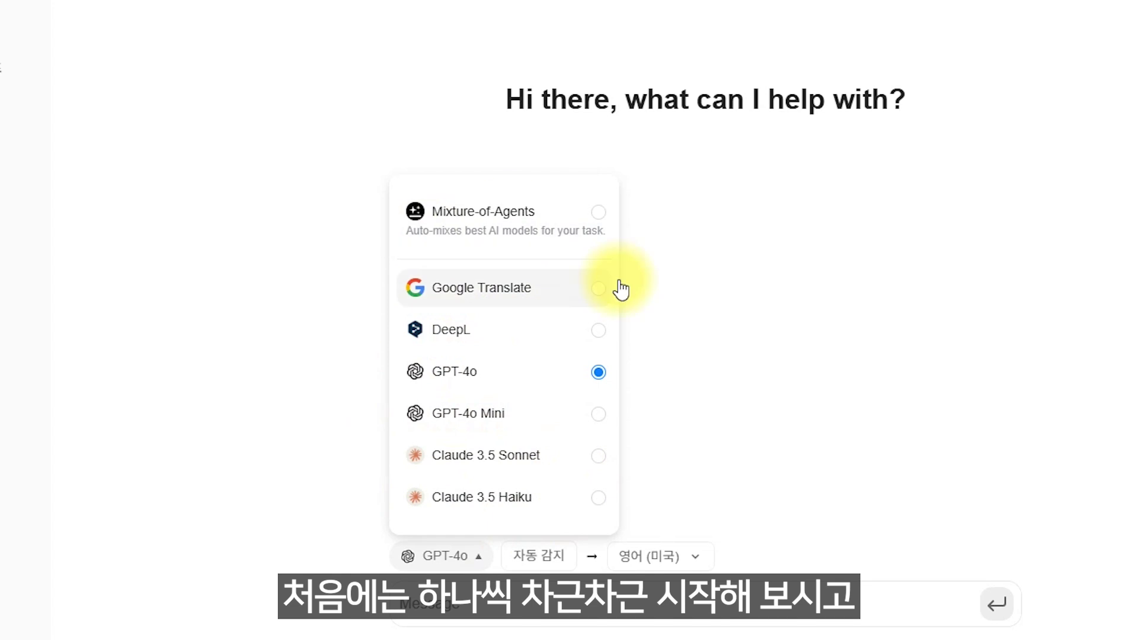
Switch to Genspark, dismiss the translation model choices, and review the AI 도구의 중요성 section of the Sparkpage
{"action": "left_click", "coordinate": [812, 424]}
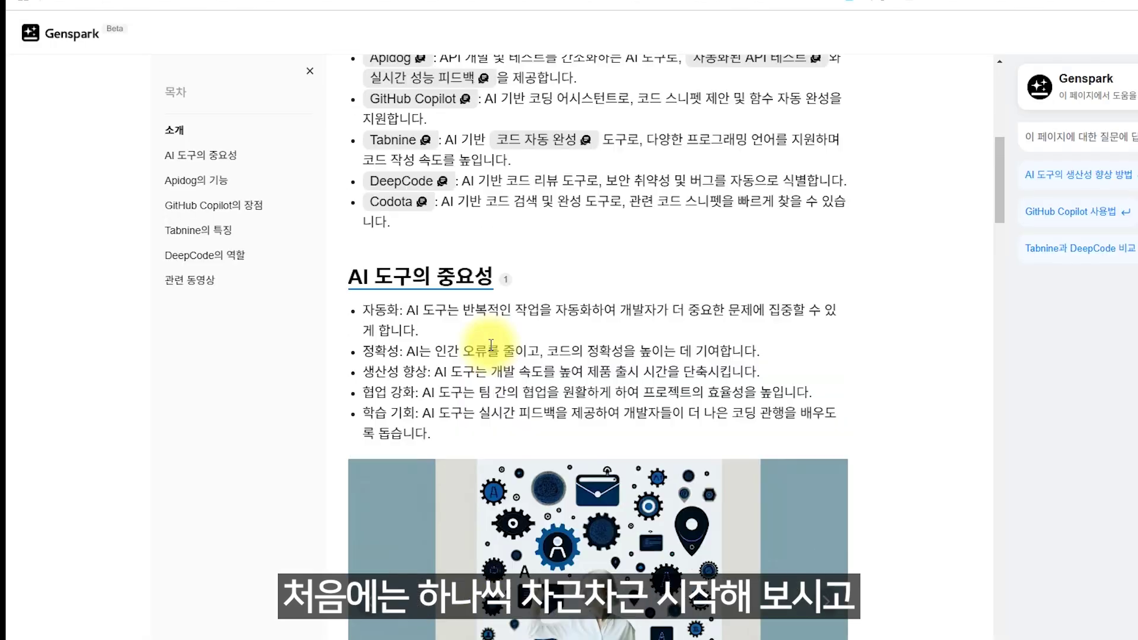
{"action": "scroll", "coordinate": [490, 344], "scroll_direction": "down", "scroll_amount": 8}
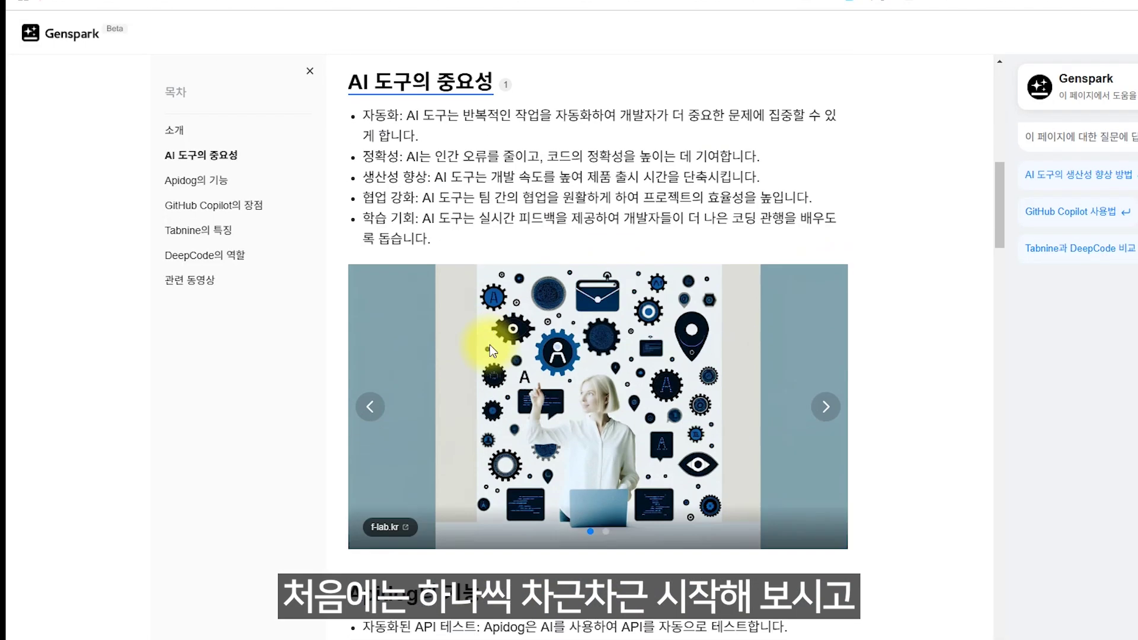